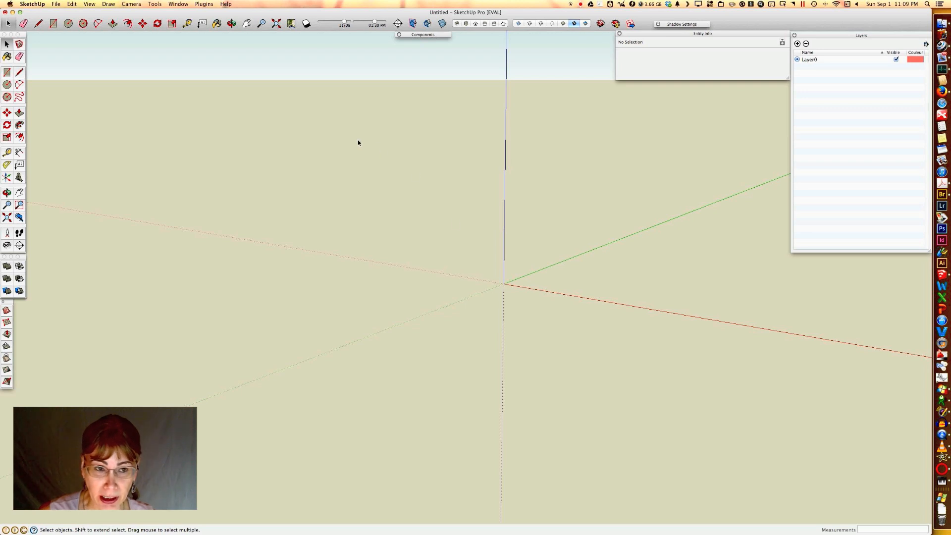
# Search the Extension Warehouse for "Bezier curve" and open the Bezier Curve Tool page
pyautogui.click(178, 4)
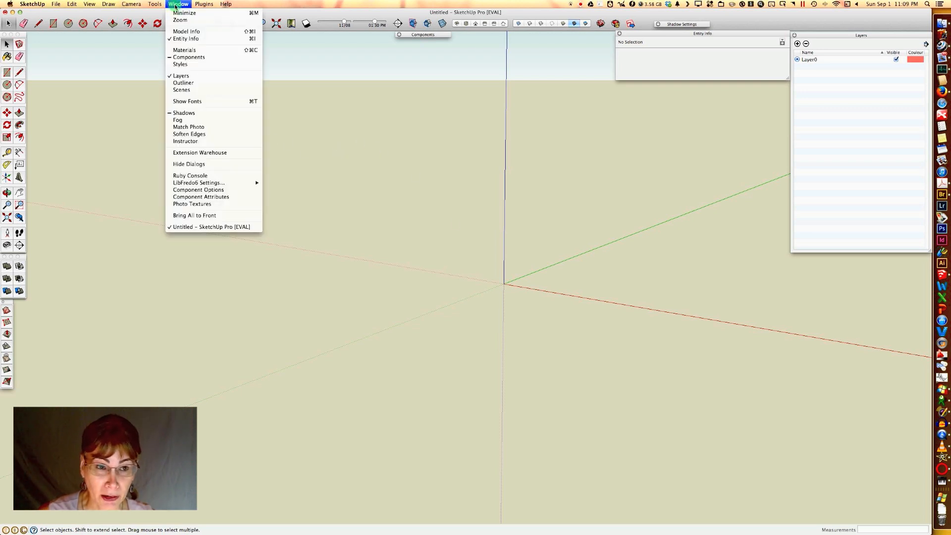
pyautogui.click(206, 153)
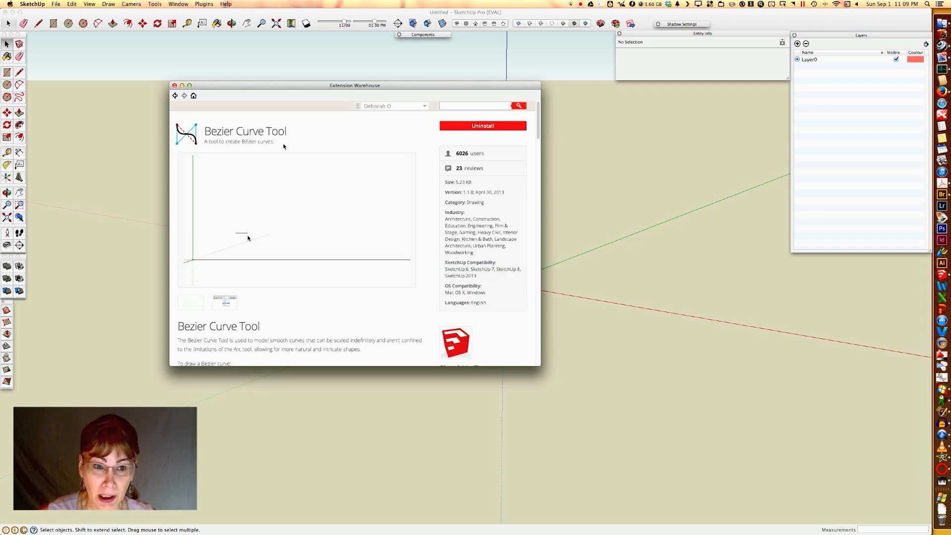
pyautogui.click(466, 105)
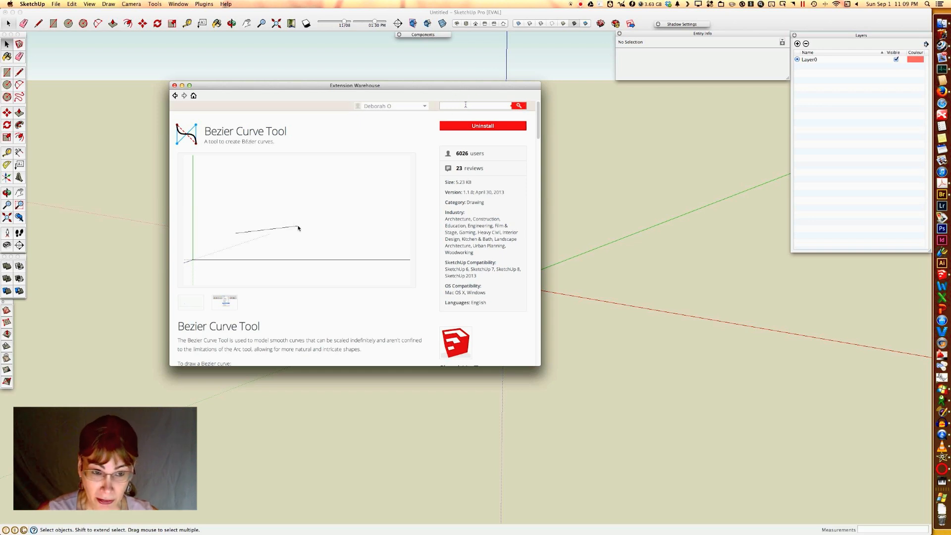
pyautogui.write('B')
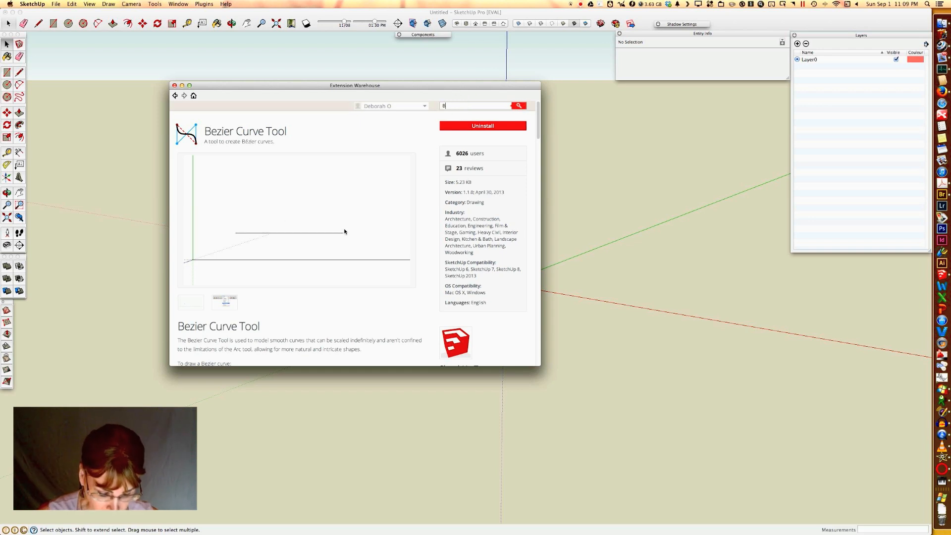
pyautogui.write('ezier curve')
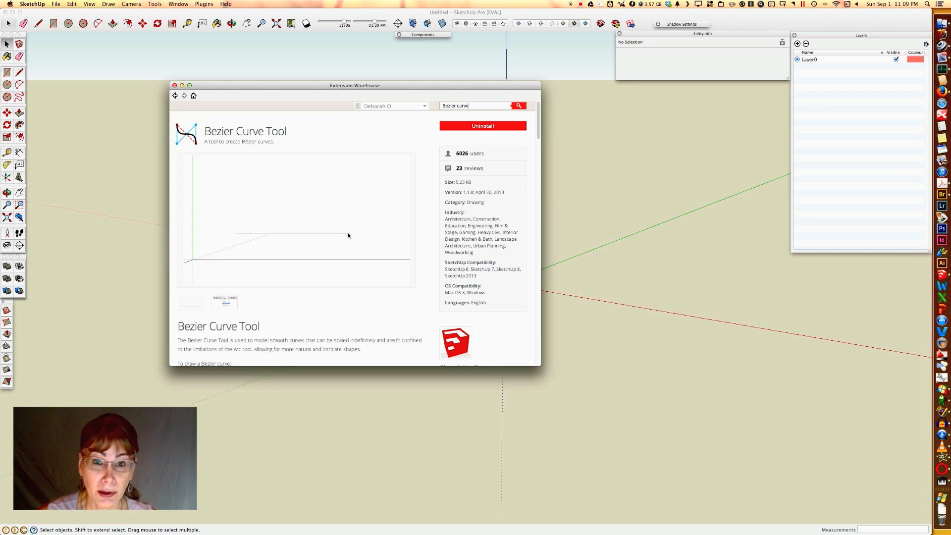
pyautogui.click(518, 106)
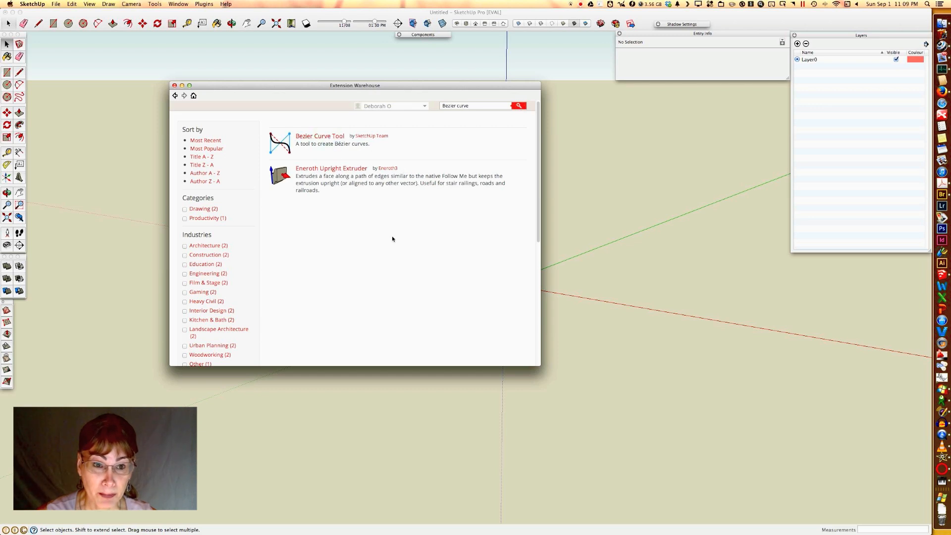
pyautogui.click(320, 136)
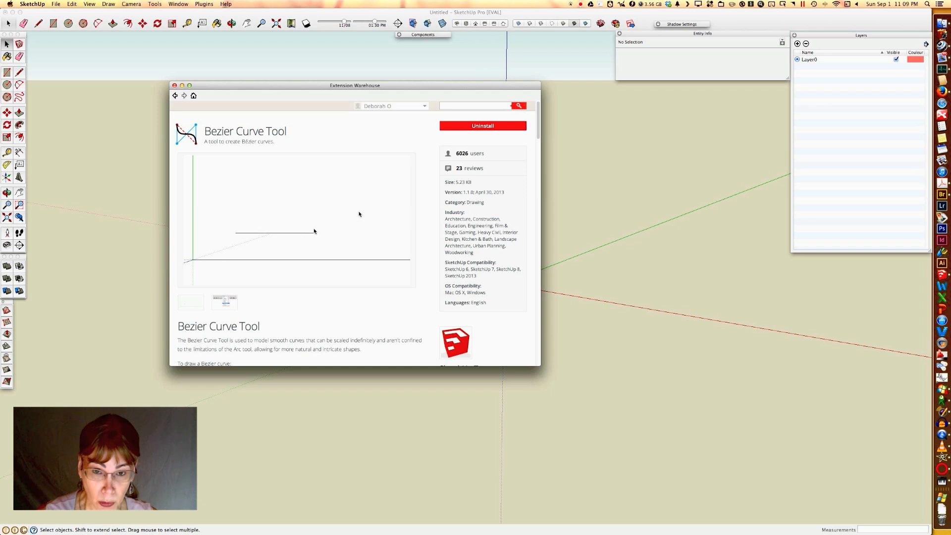
# Search the Extension Warehouse for "architect toolbox"
pyautogui.click(471, 105)
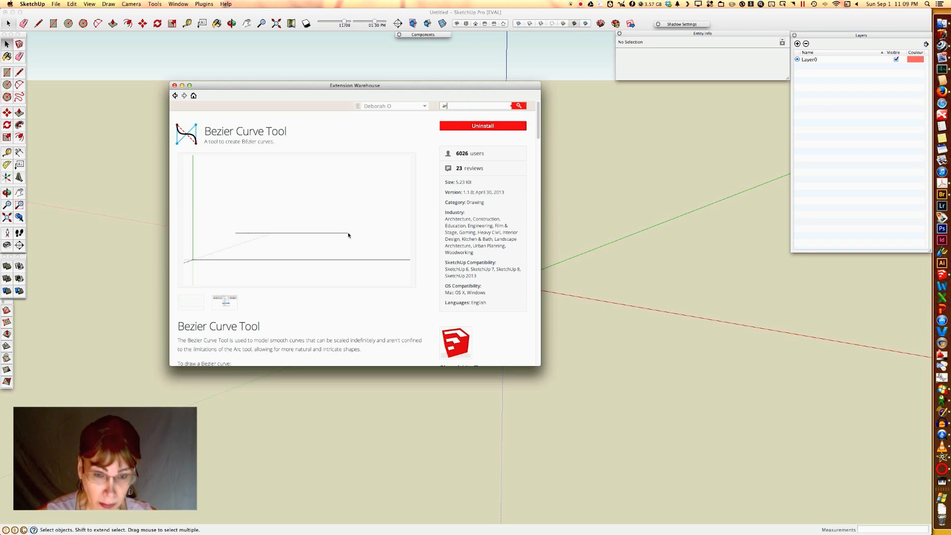
pyautogui.write('architect')
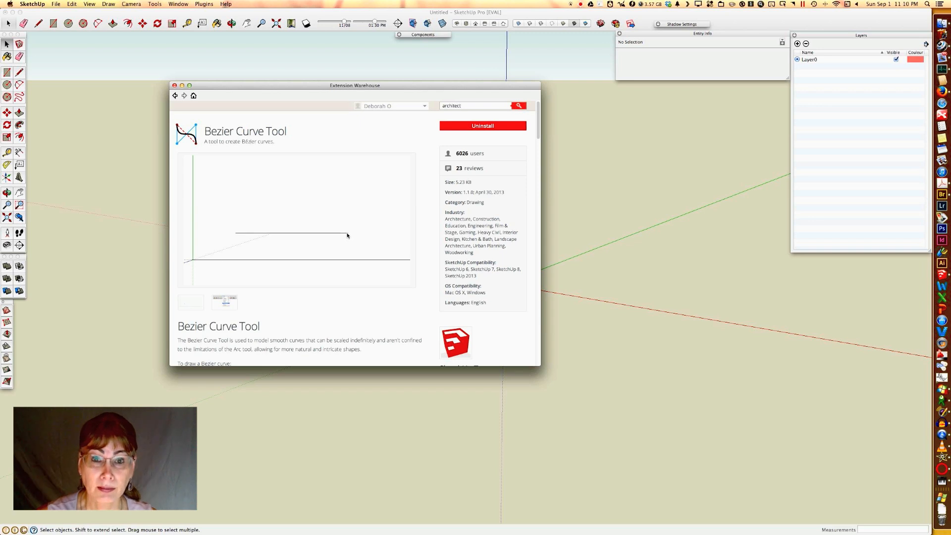
pyautogui.write(' toolbox')
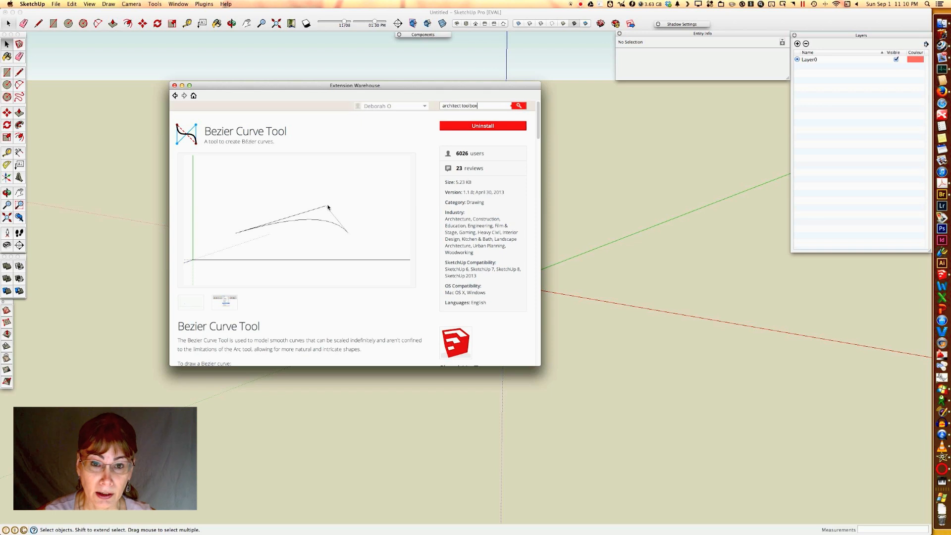
pyautogui.press('Return')
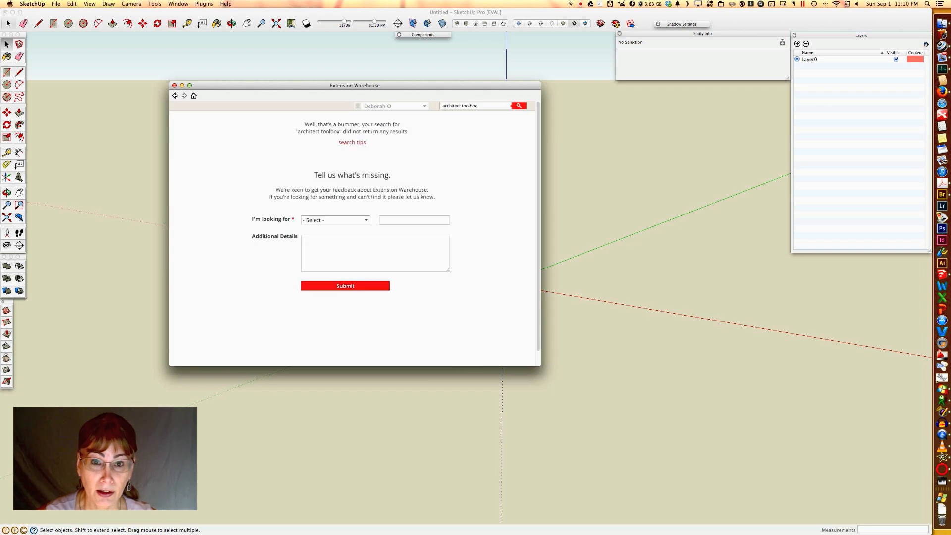
# Shorten the extension search to "architect", view the Architect Tools page, and close the Extension Warehouse
pyautogui.doubleClick(470, 105)
pyautogui.press('BackSpace')
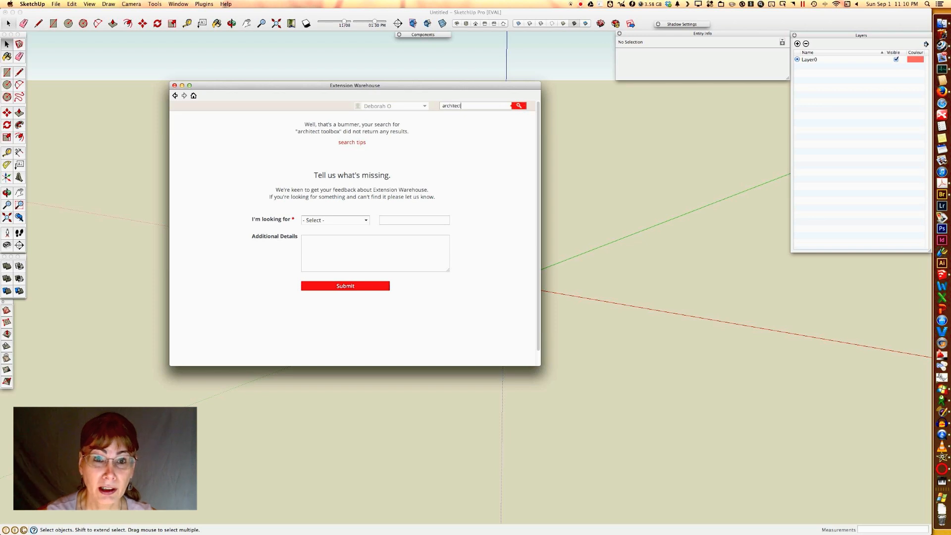
pyautogui.press('Return')
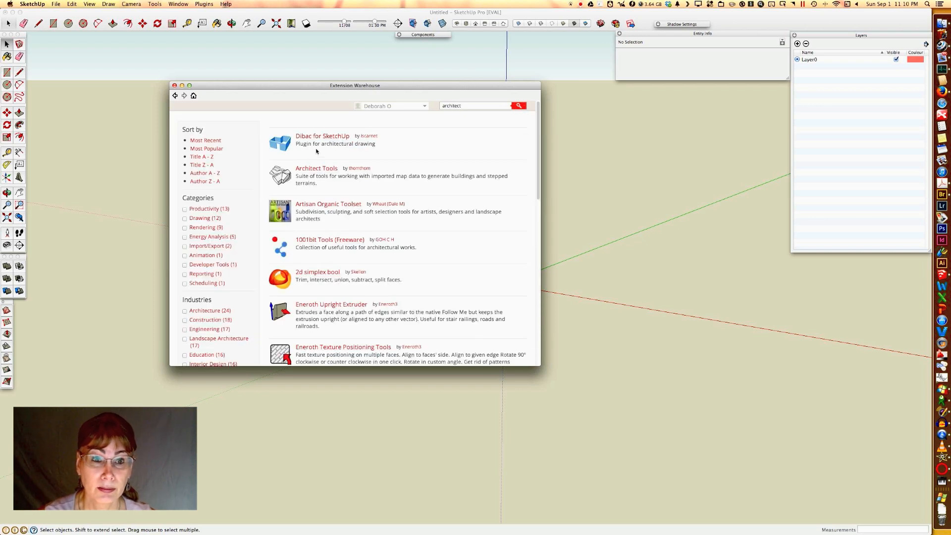
pyautogui.click(325, 168)
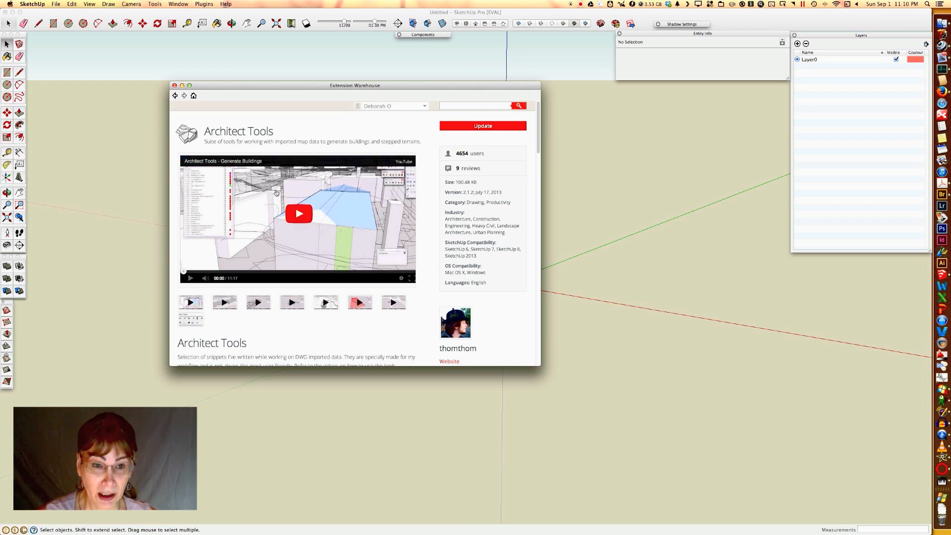
pyautogui.click(174, 86)
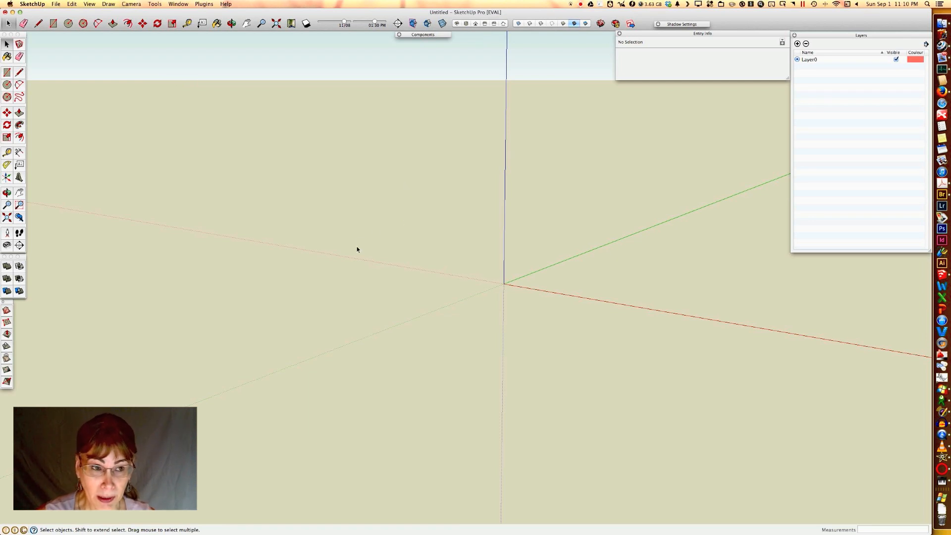
# Open the Add Location map for geo-locating the model and centre it on western North America
pyautogui.click(56, 4)
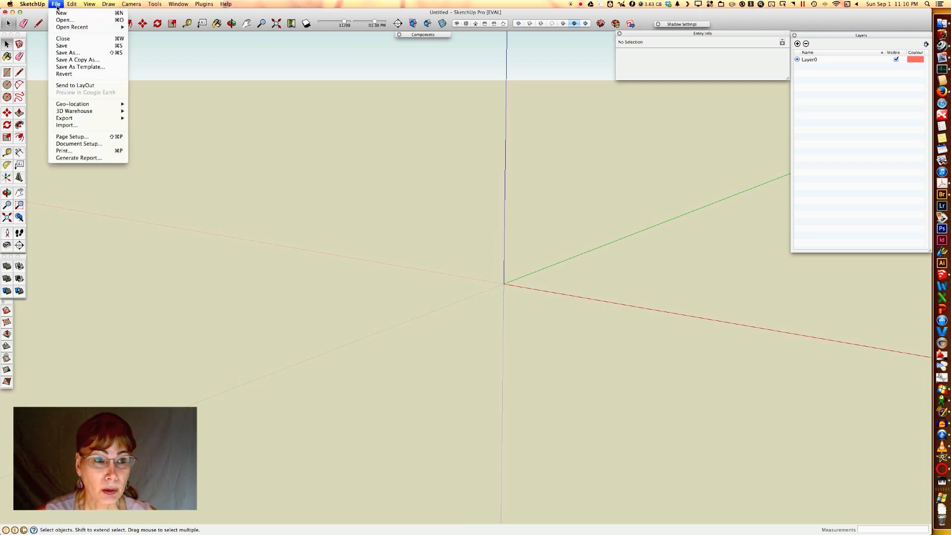
pyautogui.moveTo(87, 104)
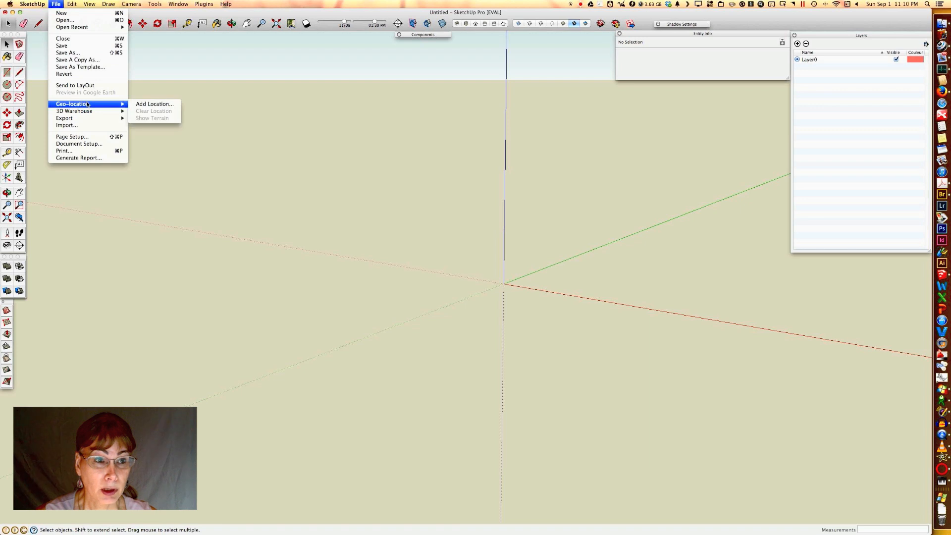
pyautogui.click(150, 104)
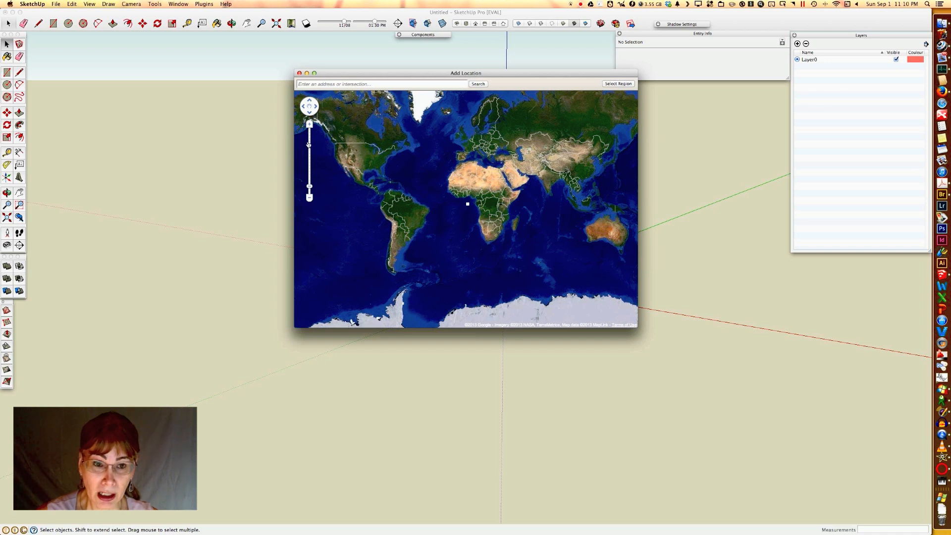
pyautogui.moveTo(330, 159); pyautogui.dragTo(456, 201)
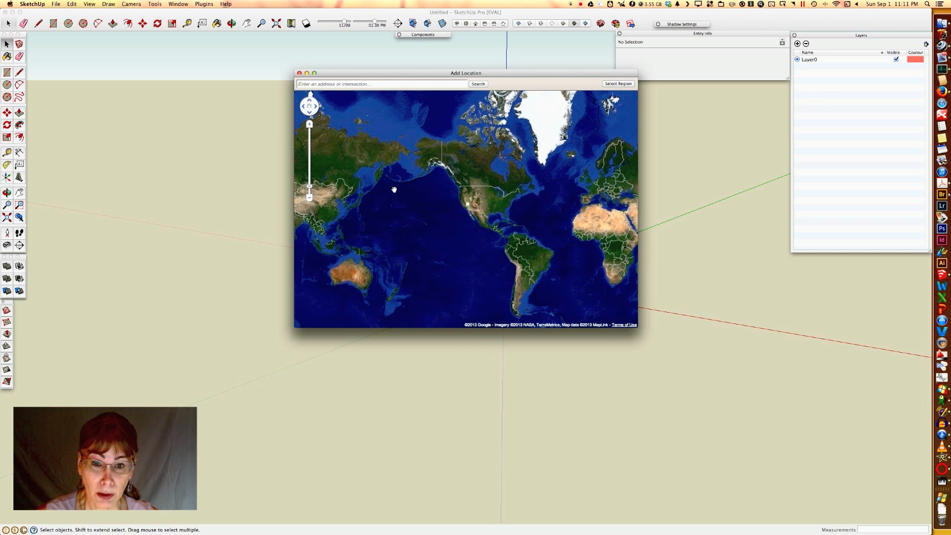
# Locate the cliffs at the eastern edge of the mountains just west of Las Vegas on the satellite map
pyautogui.click(309, 151)
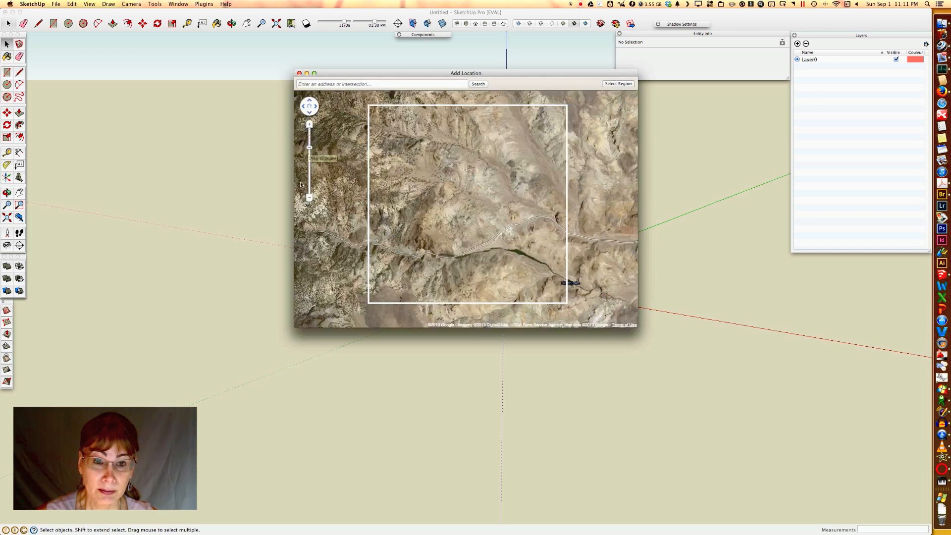
pyautogui.click(309, 197)
pyautogui.click(309, 197)
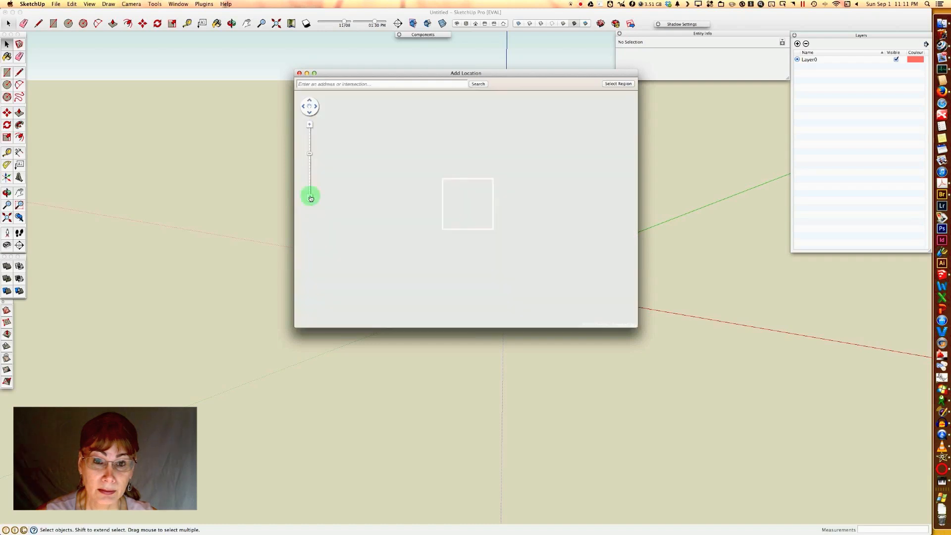
pyautogui.moveTo(515, 179); pyautogui.dragTo(550, 159)
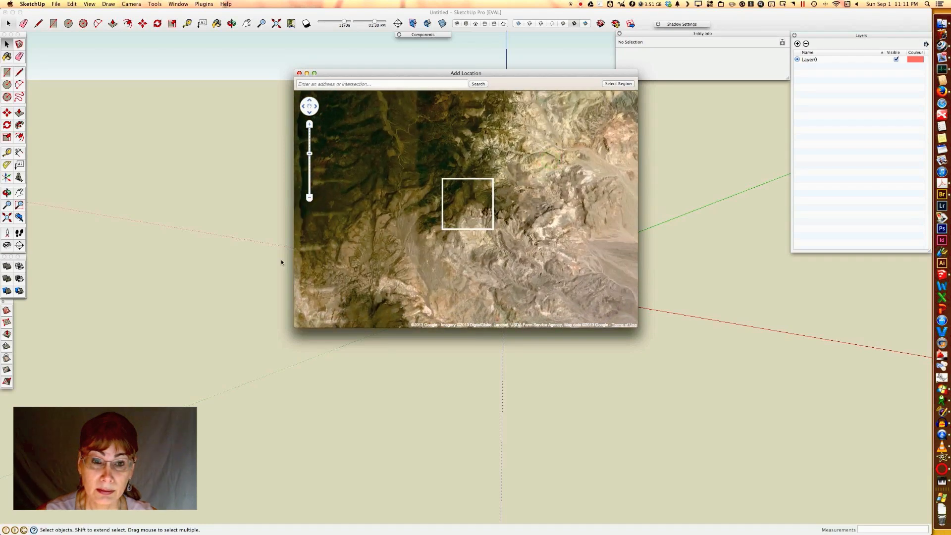
pyautogui.click(310, 198)
pyautogui.click(309, 198)
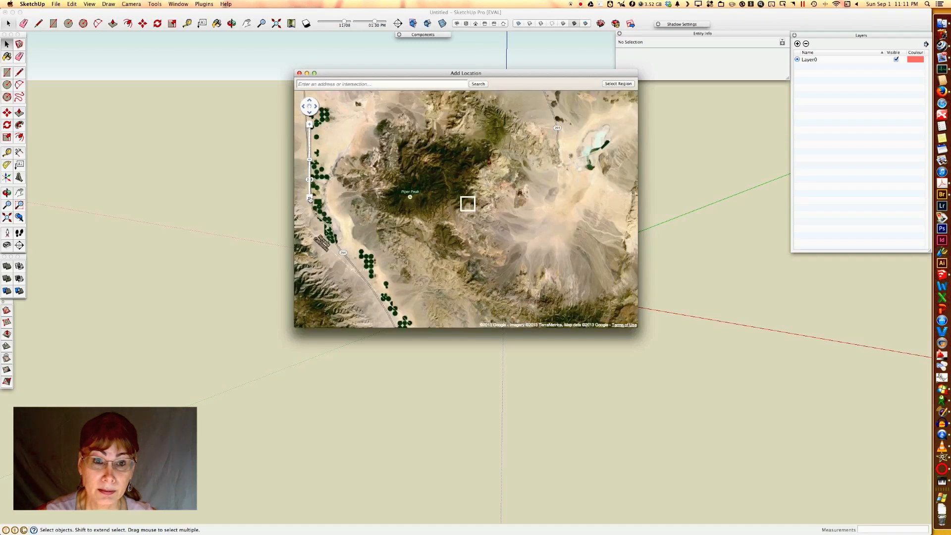
pyautogui.click(310, 197)
pyautogui.moveTo(463, 188); pyautogui.dragTo(398, 271)
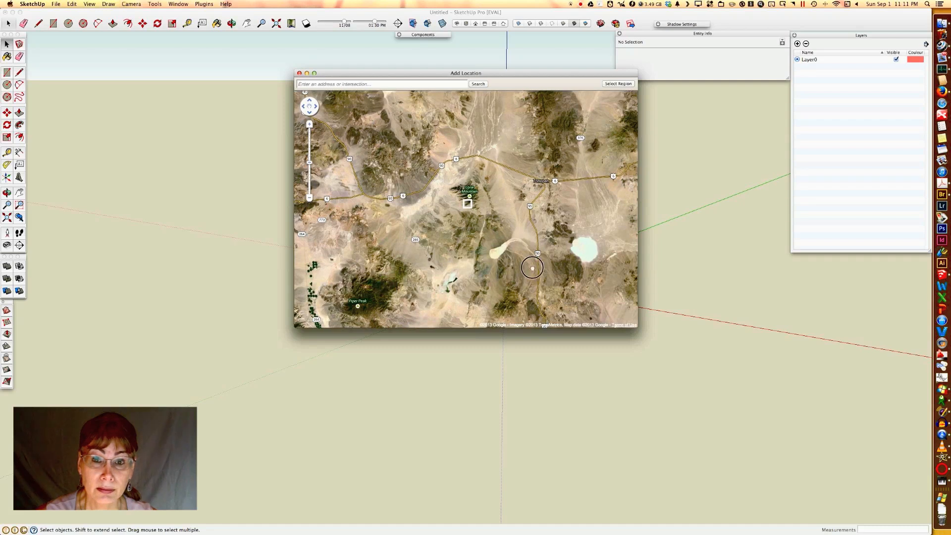
pyautogui.moveTo(549, 258); pyautogui.dragTo(477, 132)
pyautogui.moveTo(496, 218); pyautogui.dragTo(459, 116)
pyautogui.moveTo(509, 234); pyautogui.dragTo(446, 141)
pyautogui.moveTo(500, 225); pyautogui.dragTo(408, 127)
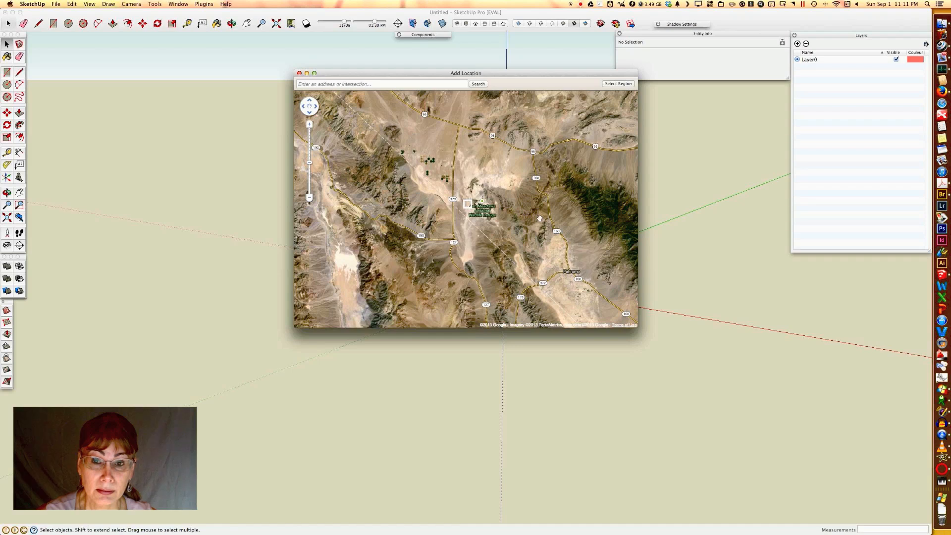
pyautogui.moveTo(540, 218)
pyautogui.mouseDown()
pyautogui.moveTo(427, 267)
pyautogui.moveTo(503, 165)
pyautogui.moveTo(521, 173)
pyautogui.moveTo(526, 163)
pyautogui.mouseUp()
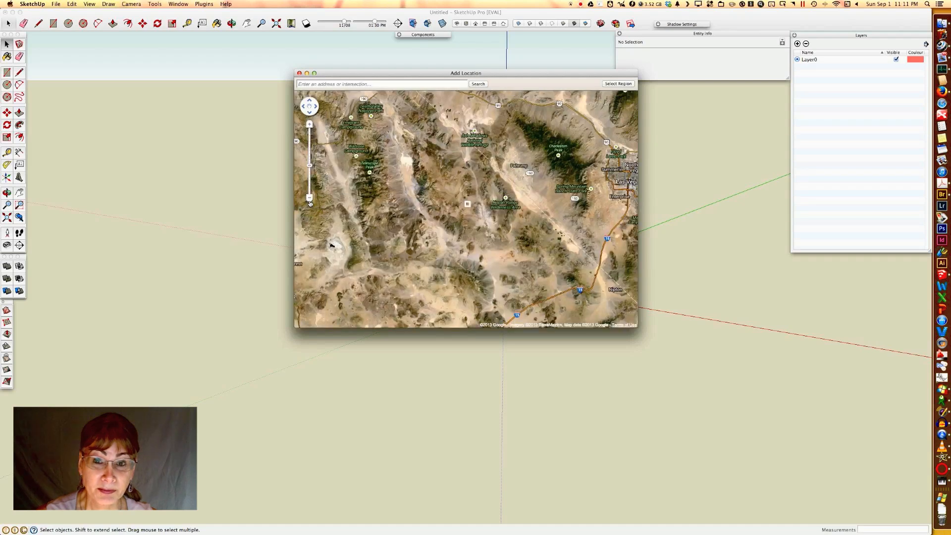
pyautogui.moveTo(462, 191); pyautogui.dragTo(370, 227)
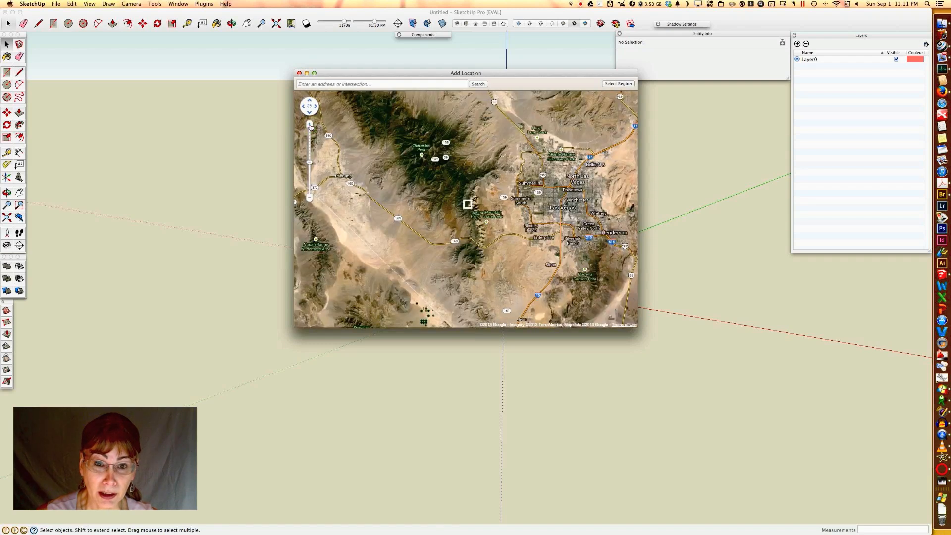
pyautogui.moveTo(396, 226); pyautogui.dragTo(395, 206)
pyautogui.moveTo(446, 245); pyautogui.dragTo(453, 268)
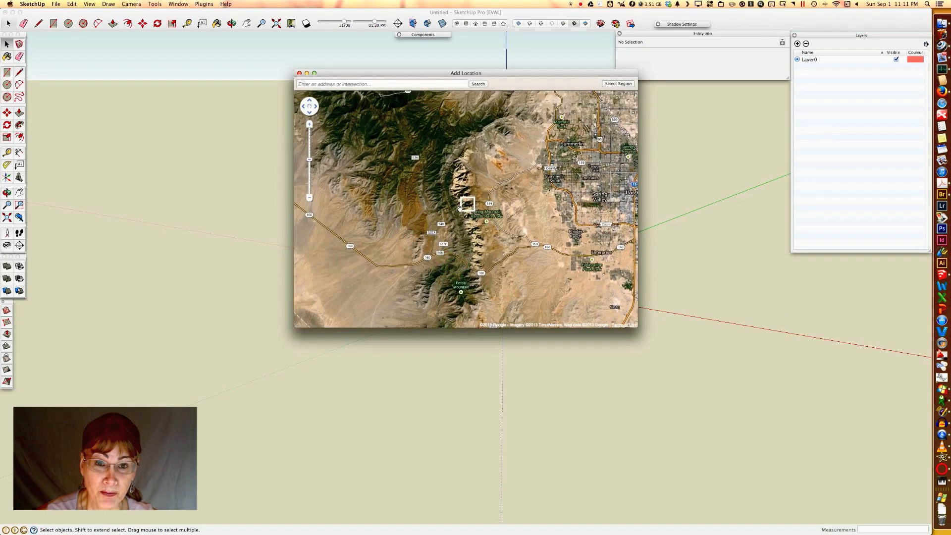
pyautogui.moveTo(461, 208); pyautogui.dragTo(459, 240)
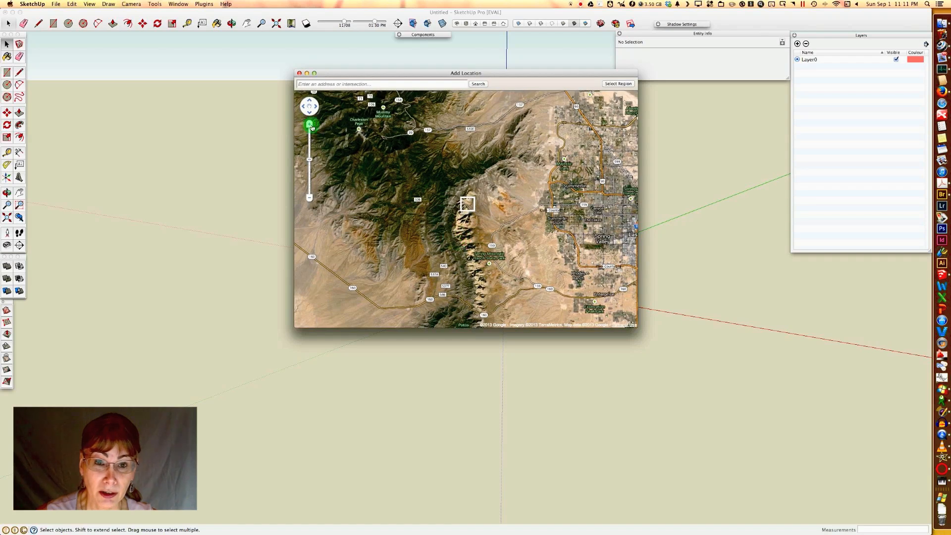
# Zoom the location map in on the green canyon running between the pale cliffs at the mountain's eastern edge
pyautogui.click(309, 124)
pyautogui.click(309, 125)
pyautogui.click(309, 124)
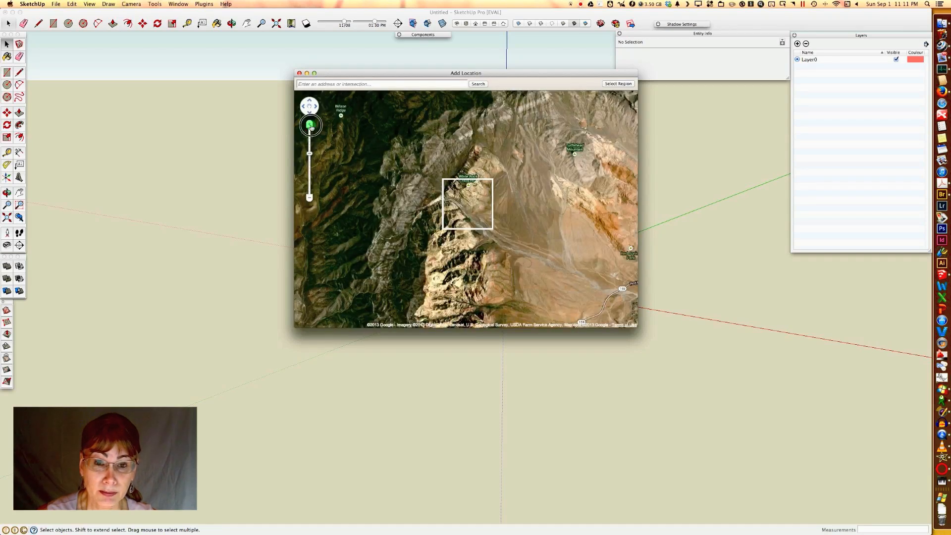
pyautogui.click(493, 240)
pyautogui.moveTo(493, 240); pyautogui.dragTo(483, 147)
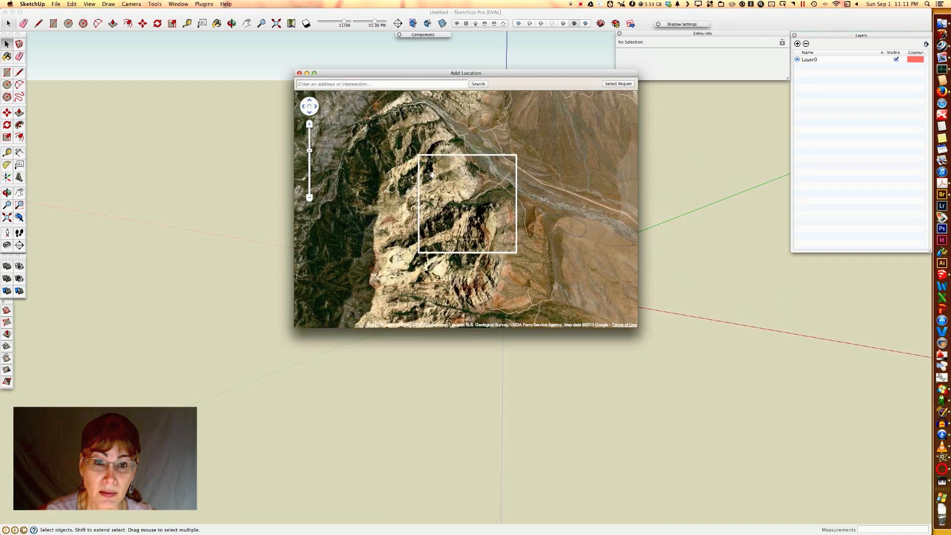
pyautogui.click(309, 123)
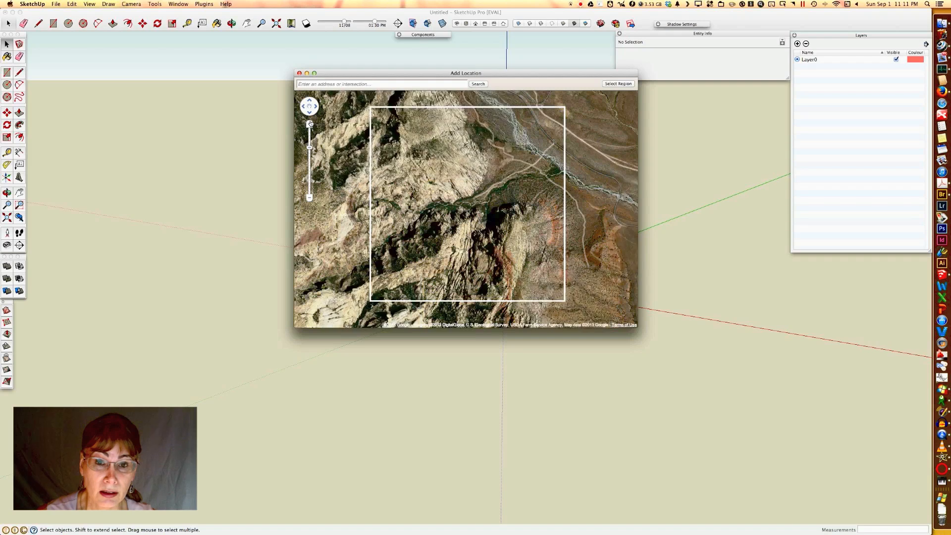
pyautogui.click(309, 123)
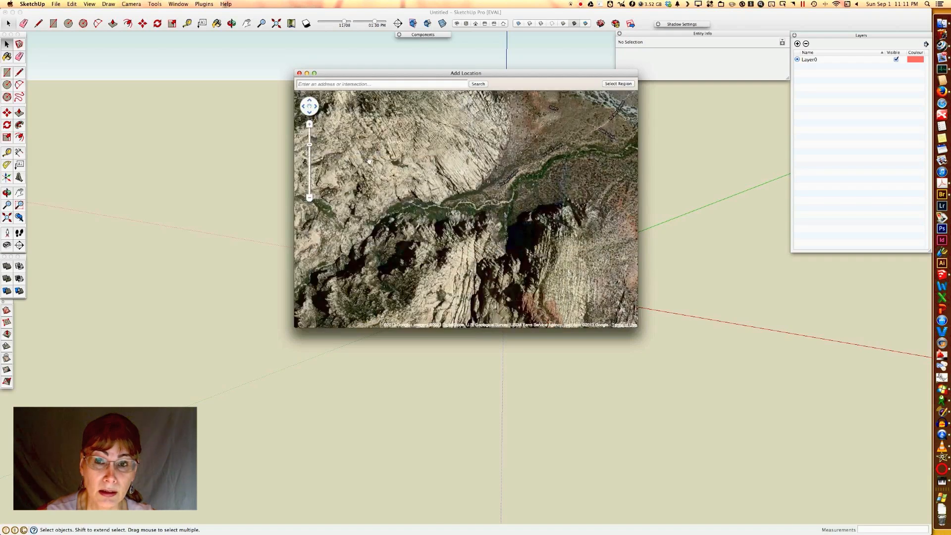
pyautogui.moveTo(498, 244); pyautogui.dragTo(500, 248)
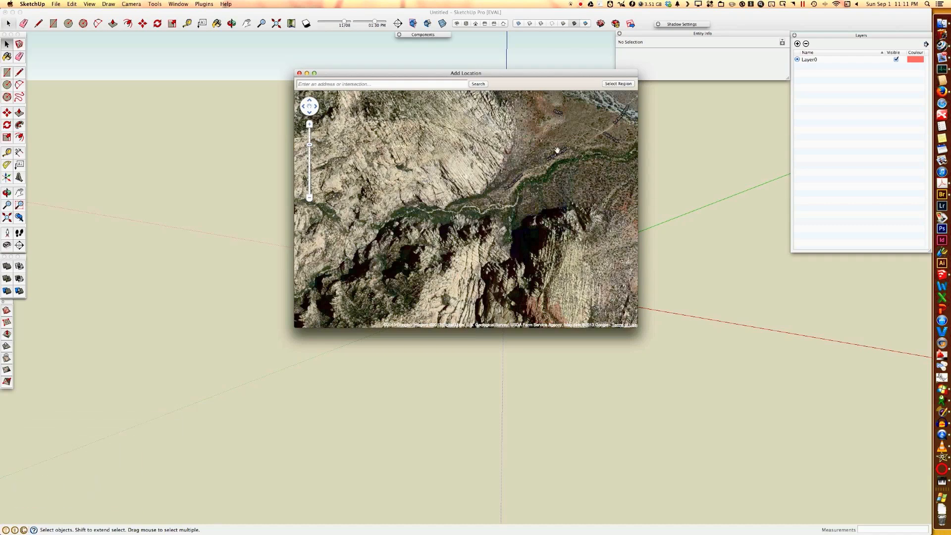
# Select a small, roughly square region over the green canyon floor on the location map and grab it into the model
pyautogui.click(618, 85)
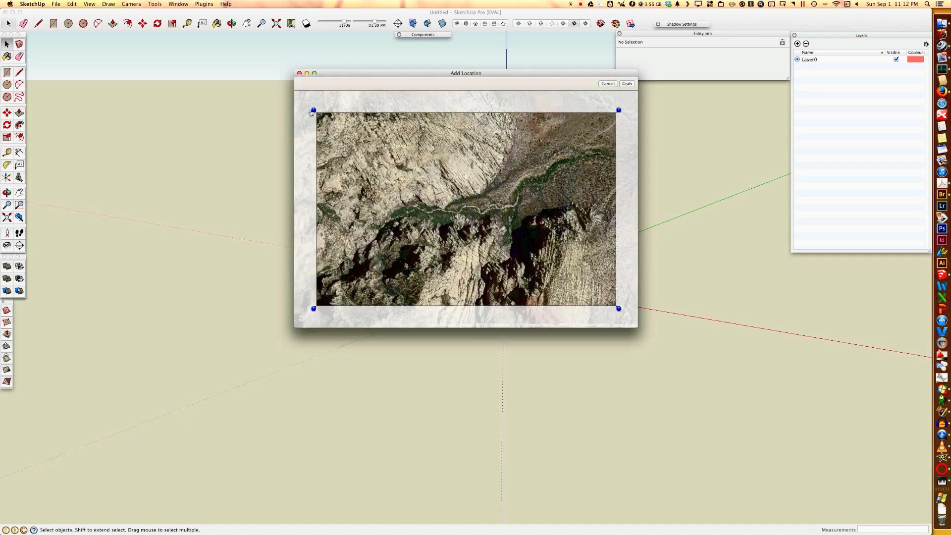
pyautogui.moveTo(311, 113); pyautogui.dragTo(393, 184)
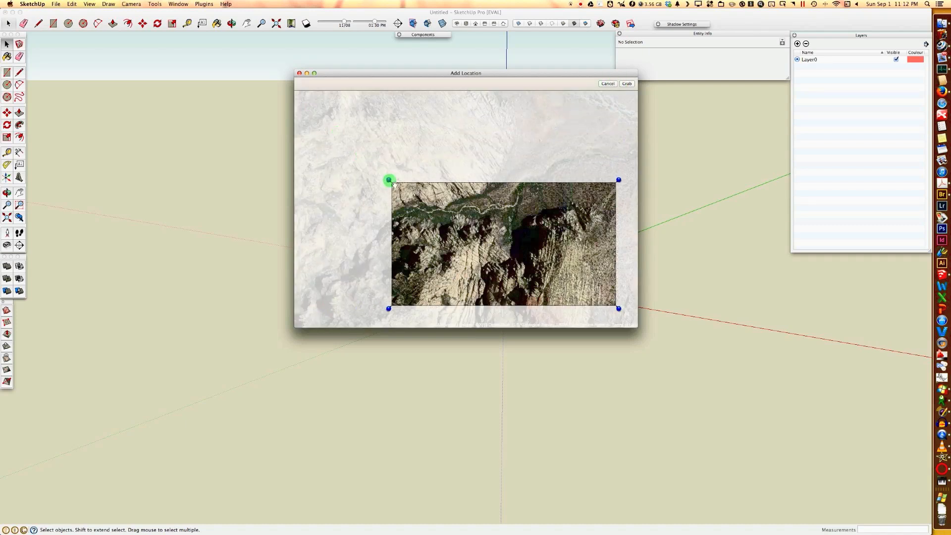
pyautogui.moveTo(441, 220); pyautogui.dragTo(430, 203)
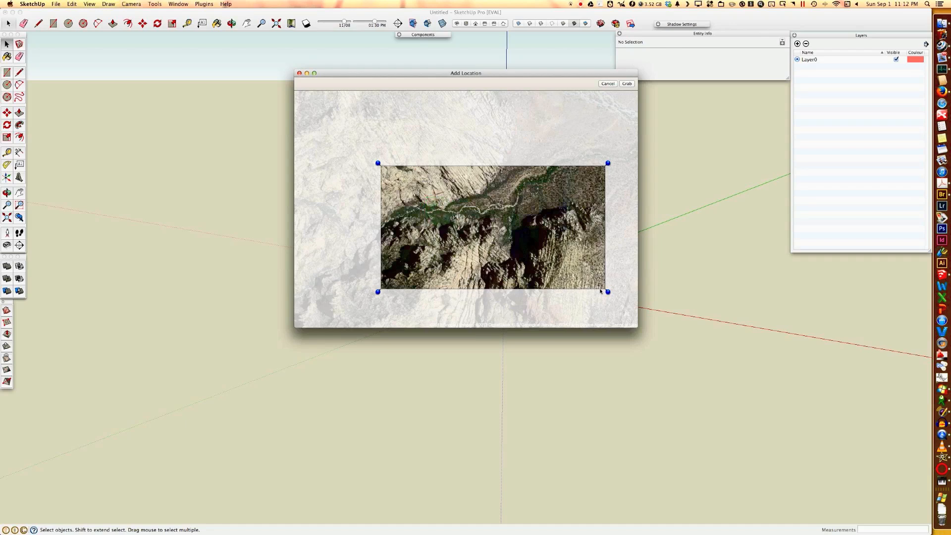
pyautogui.moveTo(608, 292); pyautogui.dragTo(445, 243)
pyautogui.moveTo(432, 190)
pyautogui.mouseDown()
pyautogui.moveTo(420, 197)
pyautogui.moveTo(439, 171)
pyautogui.moveTo(438, 180)
pyautogui.mouseUp()
pyautogui.moveTo(415, 213); pyautogui.dragTo(417, 215)
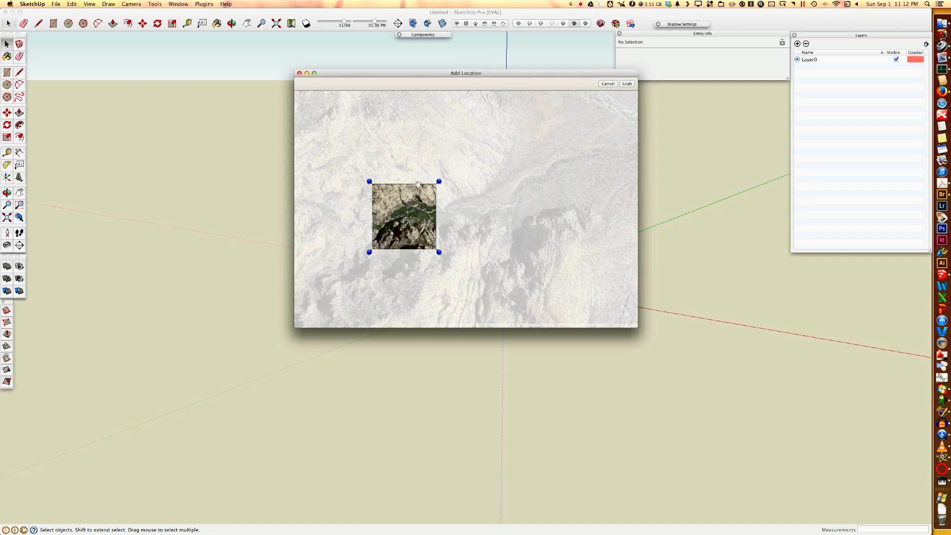
pyautogui.click(627, 83)
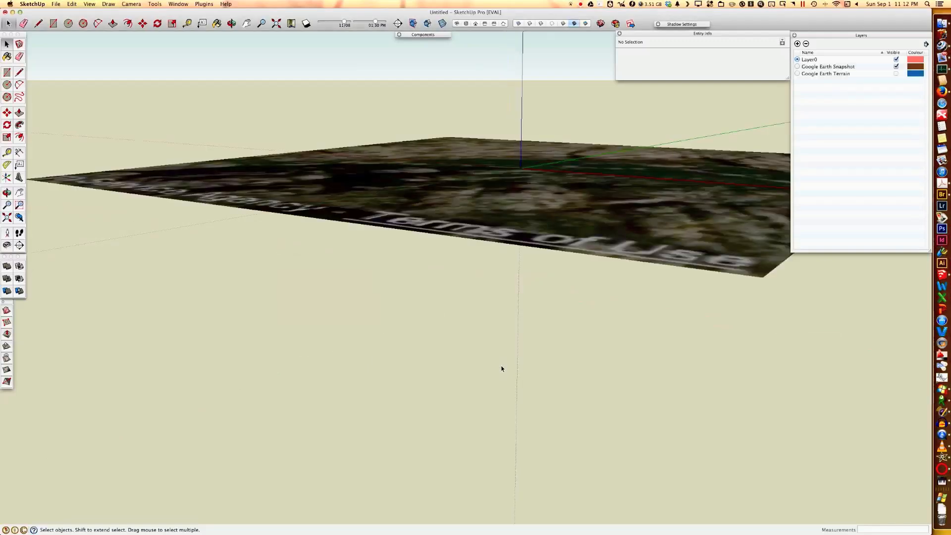
# Examine the imported flat aerial image from several angles, toggling the Google Earth Snapshot layer off and back on
pyautogui.scroll(-5, 529, 282)
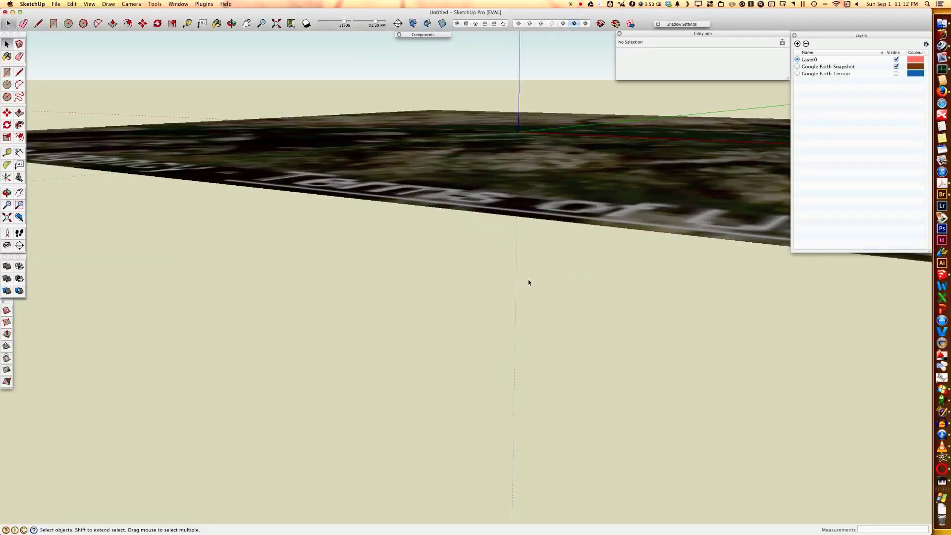
pyautogui.press('o')
pyautogui.moveTo(529, 279); pyautogui.dragTo(620, 401)
pyautogui.press('space')
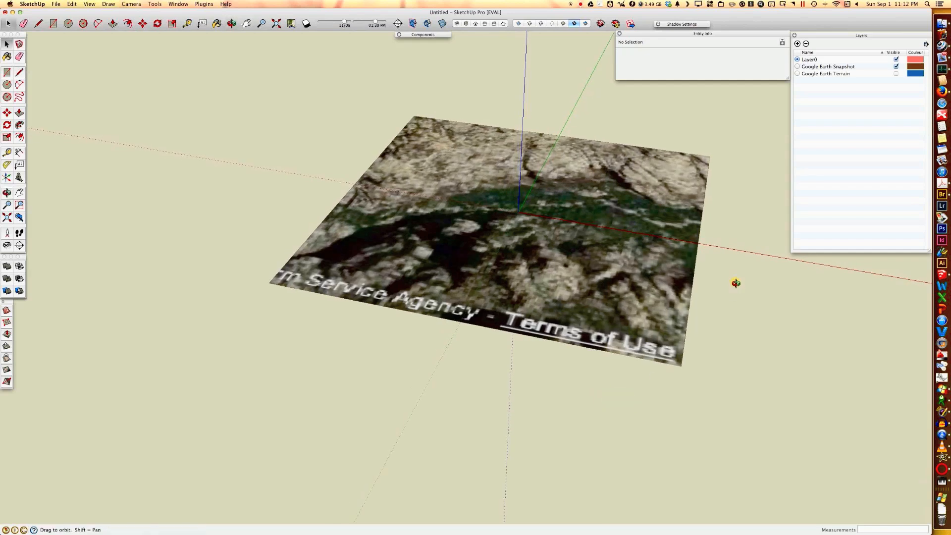
pyautogui.keyDown('shift'); pyautogui.moveTo(737, 282); pyautogui.dragTo(615, 319, button='middle'); pyautogui.keyUp('shift')
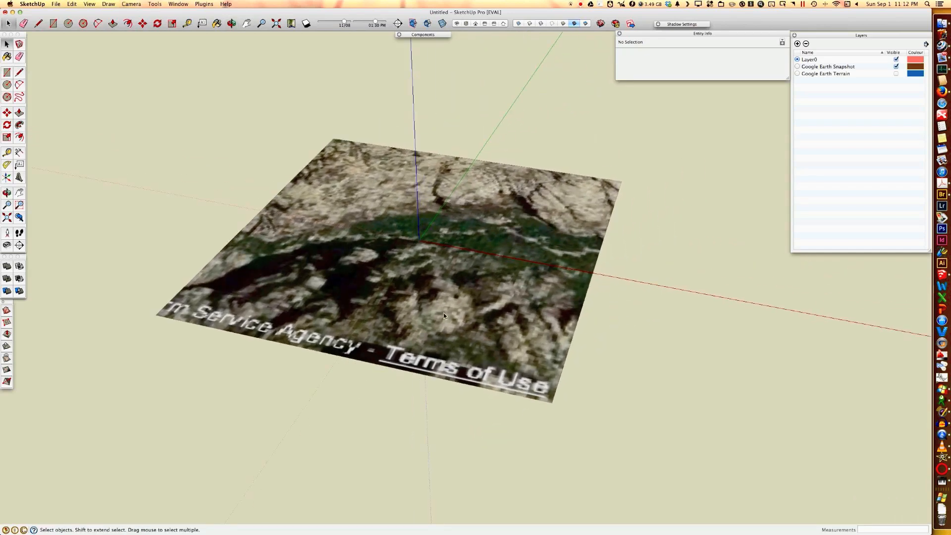
pyautogui.press('o')
pyautogui.moveTo(619, 369); pyautogui.dragTo(636, 418)
pyautogui.press('space')
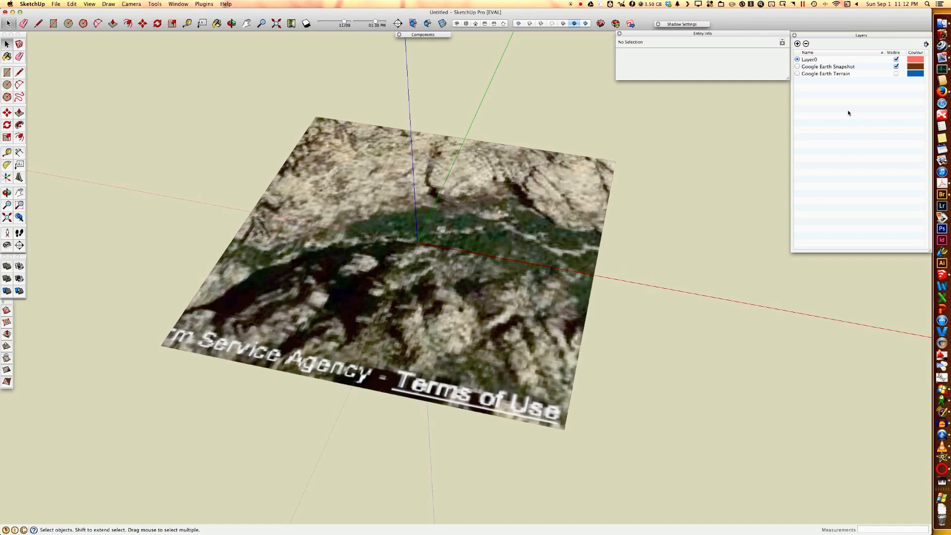
pyautogui.click(896, 66)
pyautogui.click(896, 66)
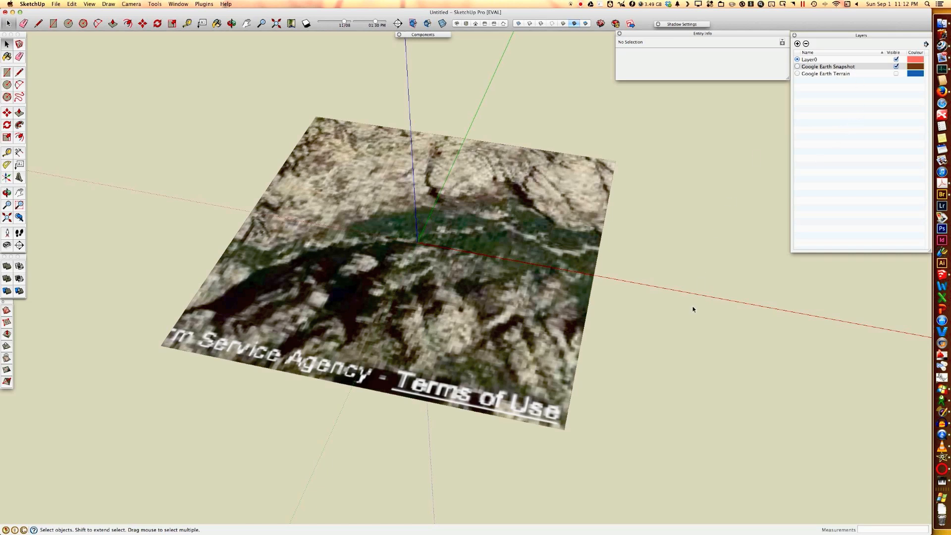
pyautogui.moveTo(692, 309); pyautogui.dragTo(607, 202, button='middle')
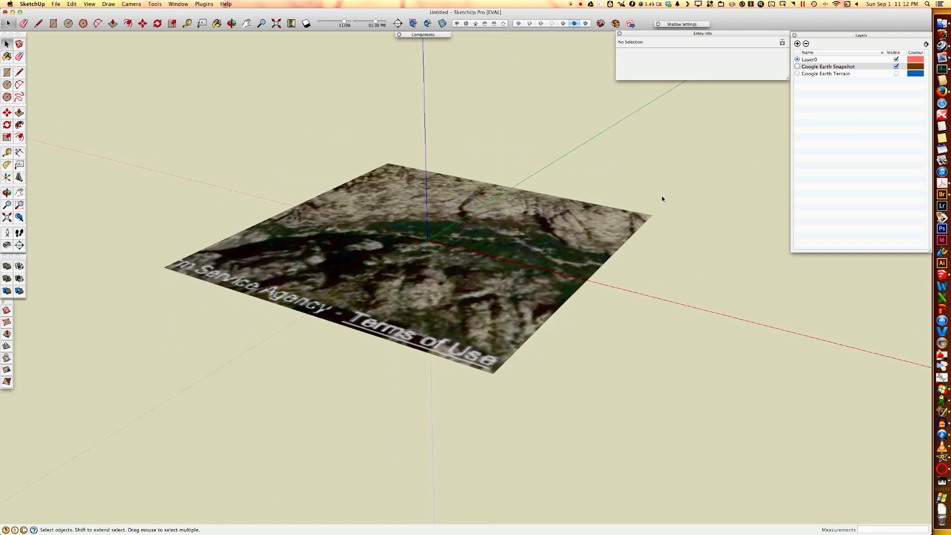
# Hide the Google Earth Snapshot layer, show the Google Earth Terrain layer, and inspect the 3D canyon terrain from several sides
pyautogui.click(895, 66)
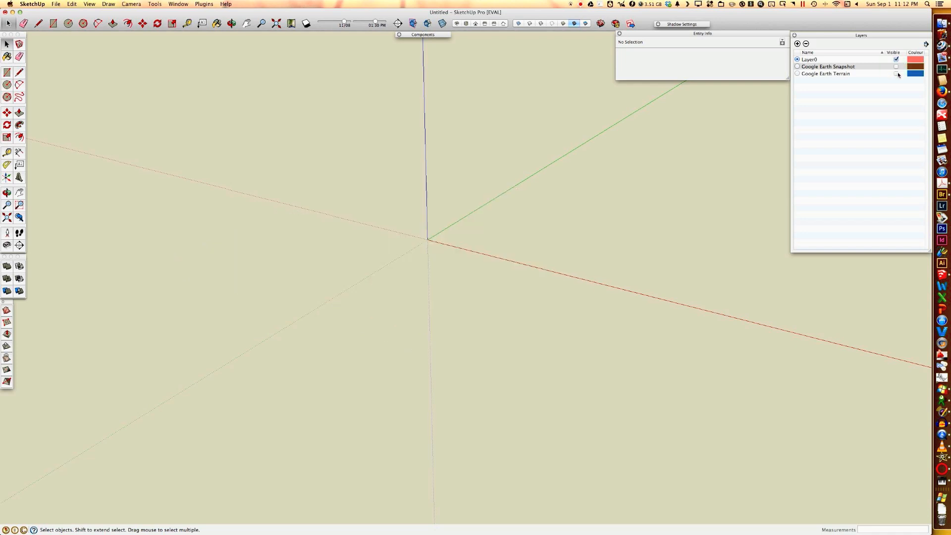
pyautogui.click(896, 74)
pyautogui.moveTo(729, 328); pyautogui.dragTo(371, 356, button='middle')
pyautogui.moveTo(495, 301); pyautogui.dragTo(791, 209, button='middle')
pyautogui.moveTo(791, 208); pyautogui.dragTo(557, 369)
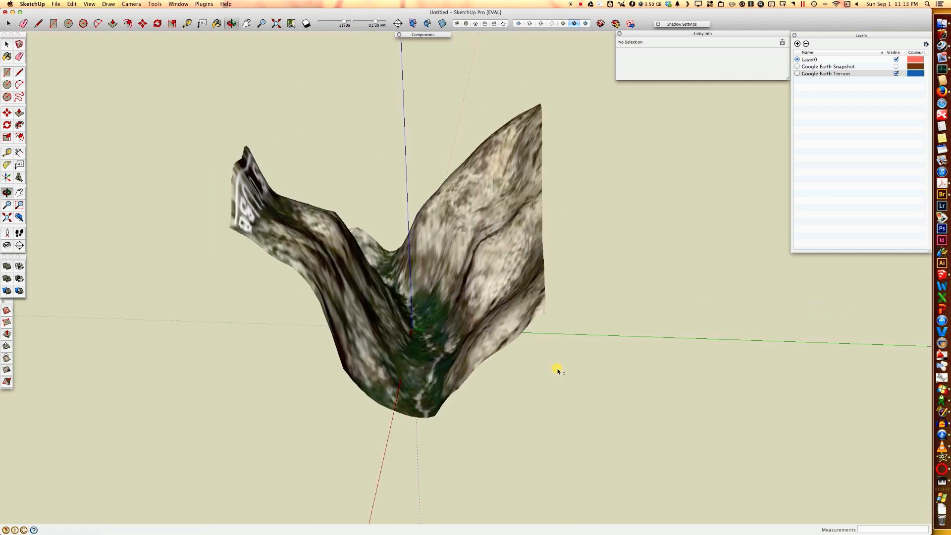
pyautogui.press('space')
pyautogui.press('o')
pyautogui.moveTo(618, 325); pyautogui.dragTo(681, 263)
pyautogui.press('space')
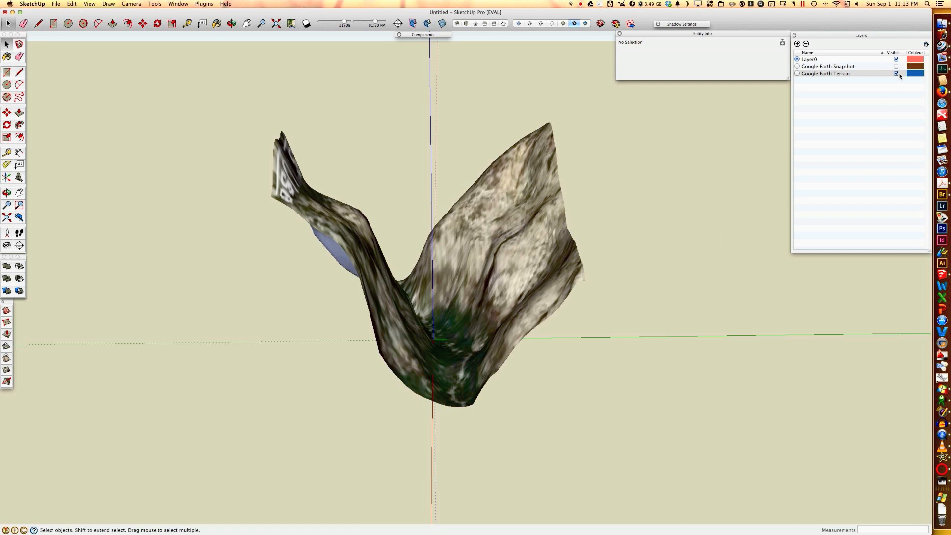
# Show the Google Earth Snapshot layer, hide the Google Earth Terrain layer, and view the flat image from the top in parallel projection
pyautogui.click(895, 66)
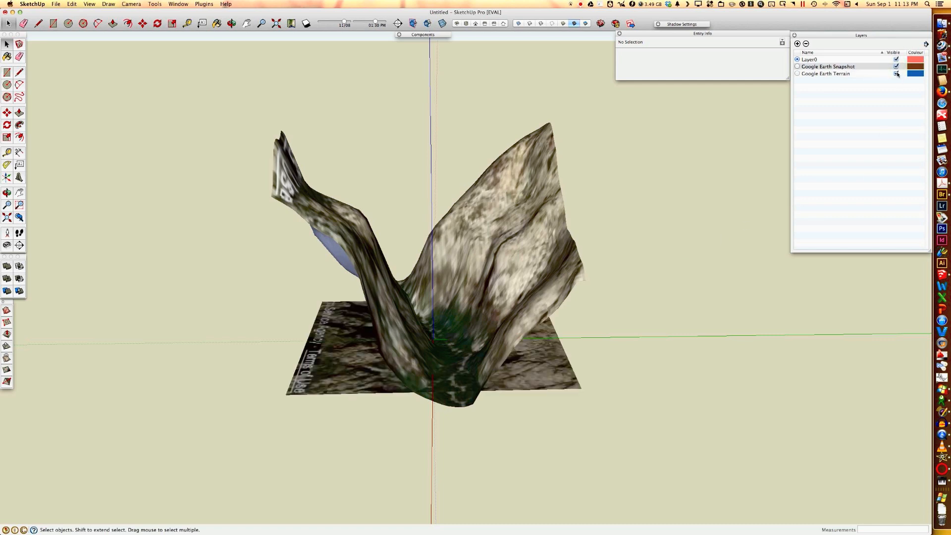
pyautogui.click(896, 74)
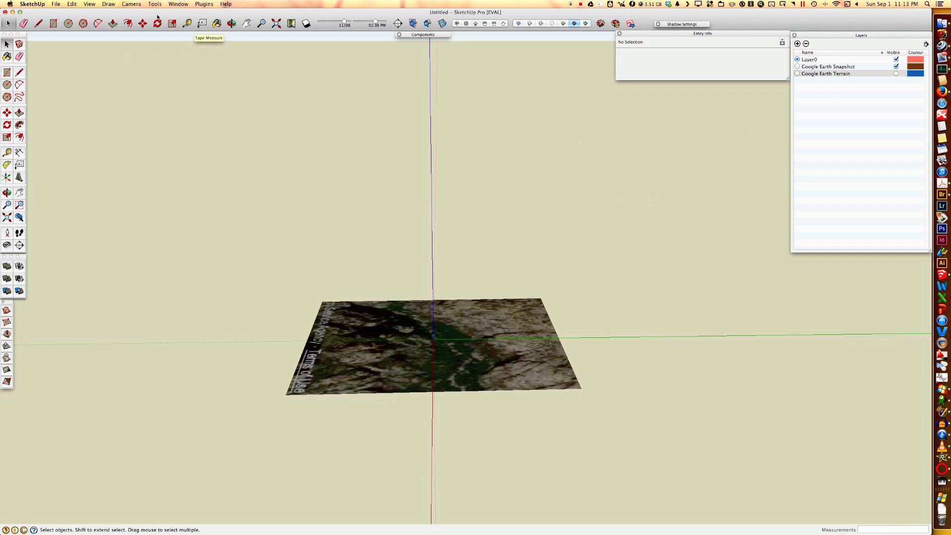
pyautogui.click(131, 4)
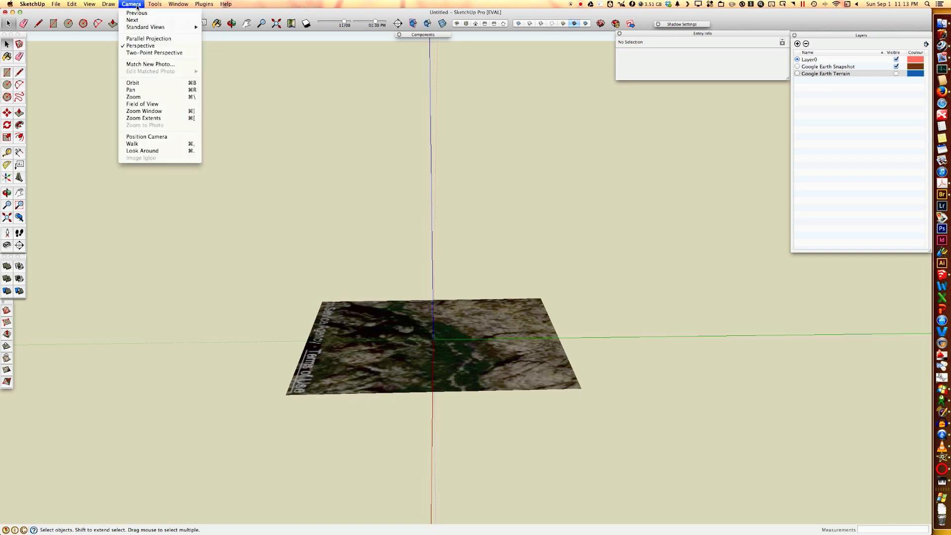
pyautogui.click(146, 39)
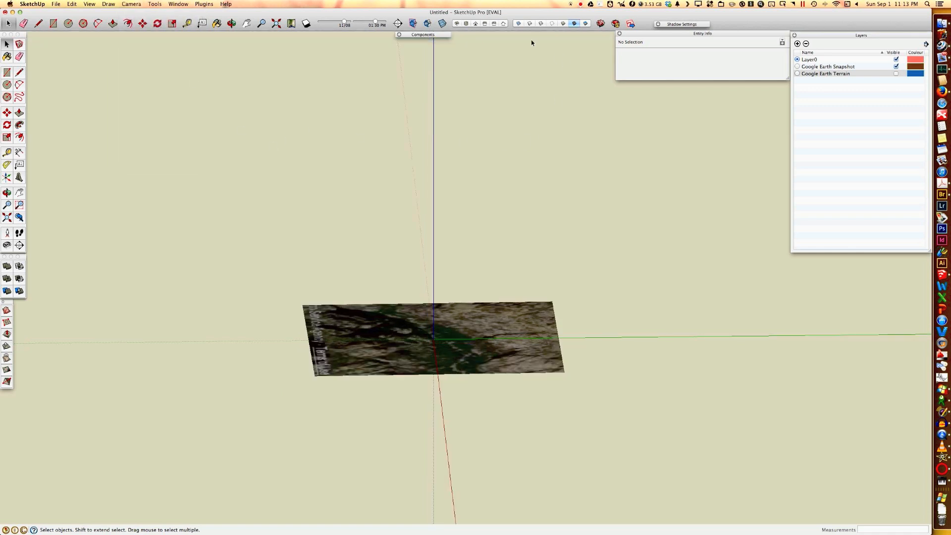
pyautogui.click(468, 24)
pyautogui.scroll(1, 658, 283)
pyautogui.scroll(-2, 654, 283)
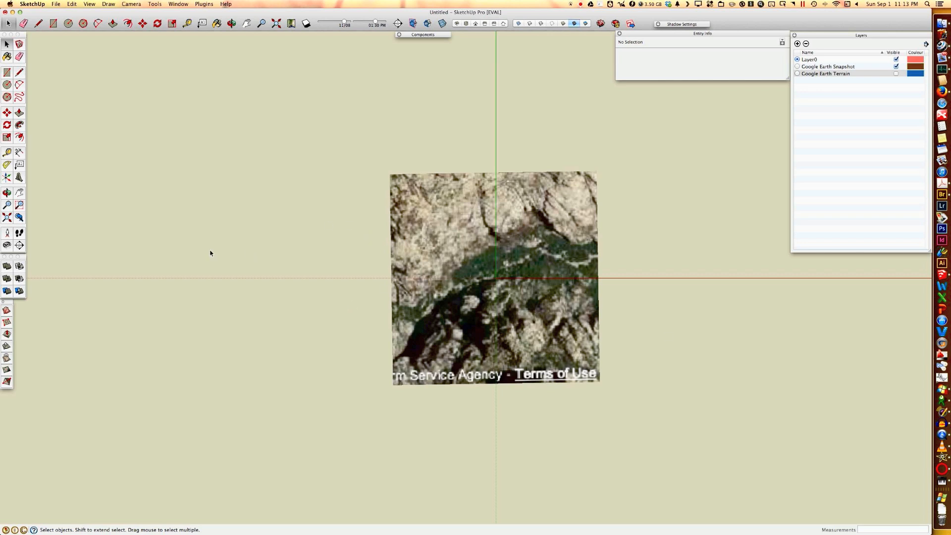
# Reposition the drawing axes at the snapshot's lower-left corner, with red along its bottom edge and green along its left edge
pyautogui.click(7, 176)
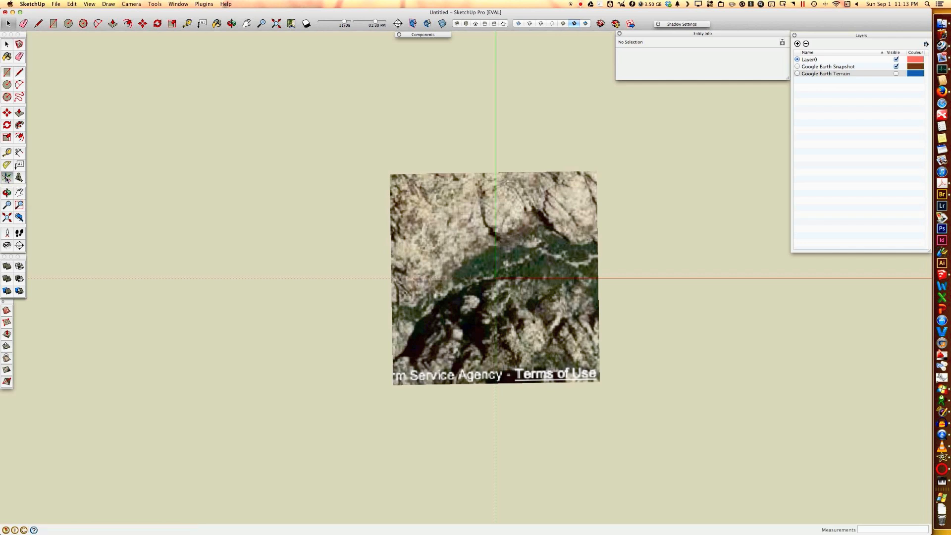
pyautogui.click(391, 388)
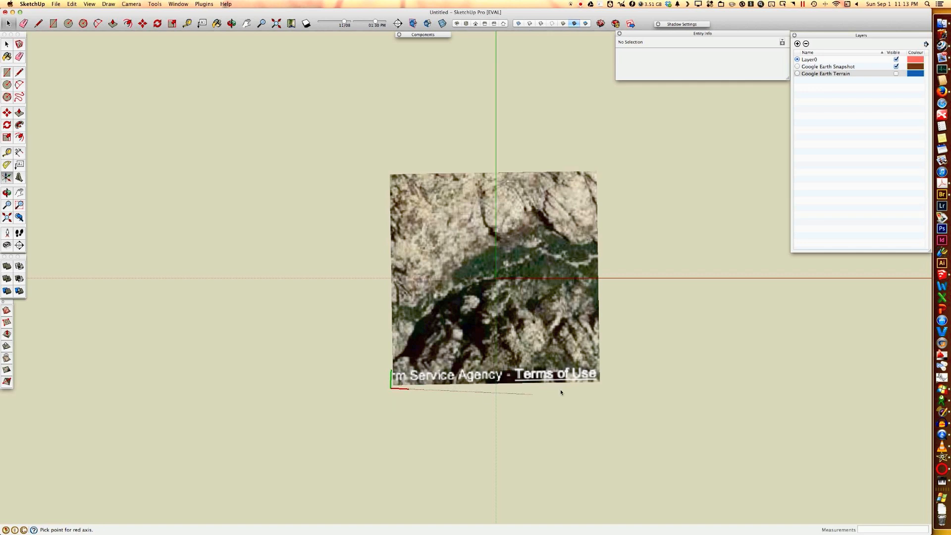
pyautogui.click(667, 383)
pyautogui.click(385, 61)
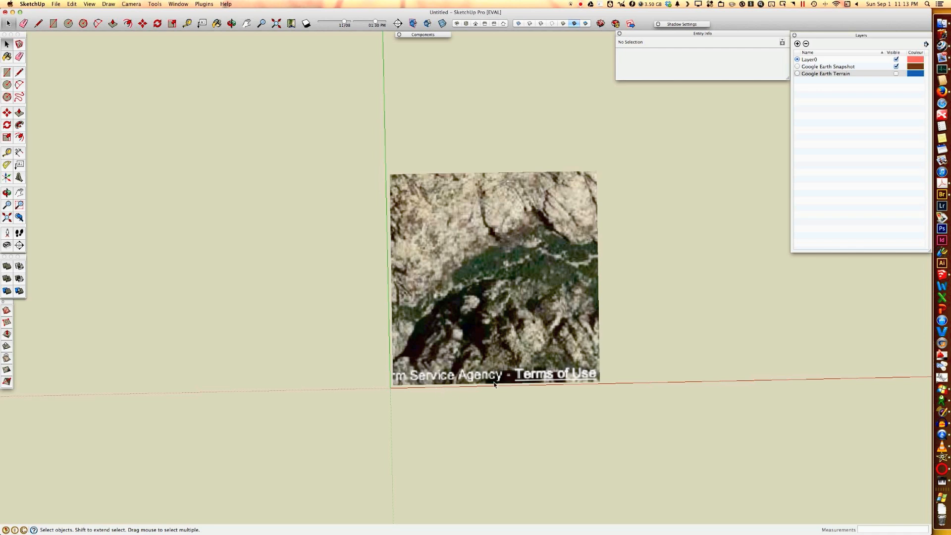
# Align the top view to the relocated axes so the snapshot sits square, repeating the alignment after orbiting away
pyautogui.rightClick(646, 385)
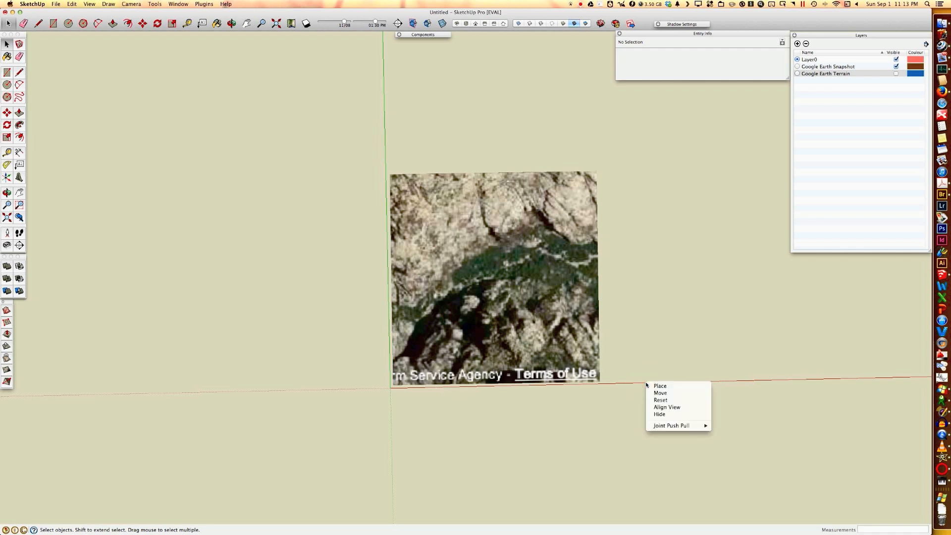
pyautogui.click(675, 407)
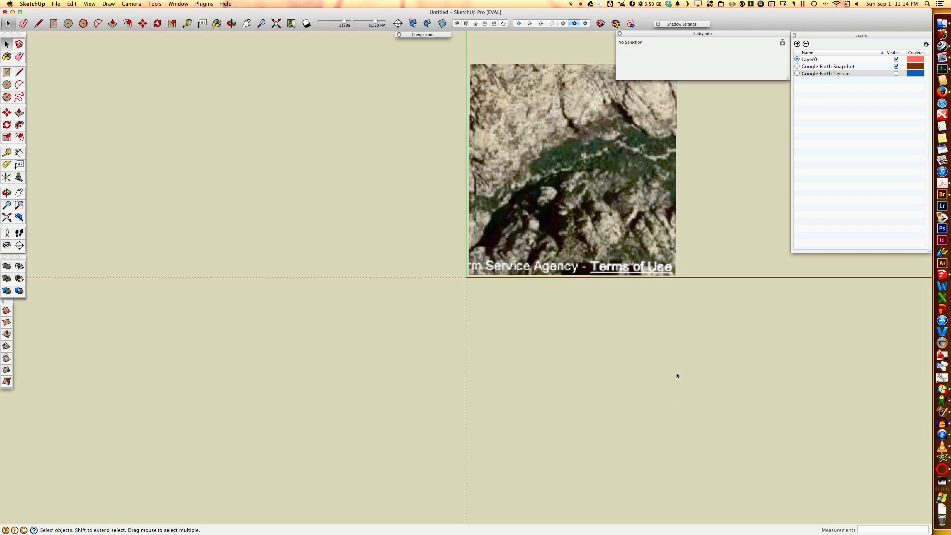
pyautogui.moveTo(696, 329); pyautogui.dragTo(585, 436, button='middle')
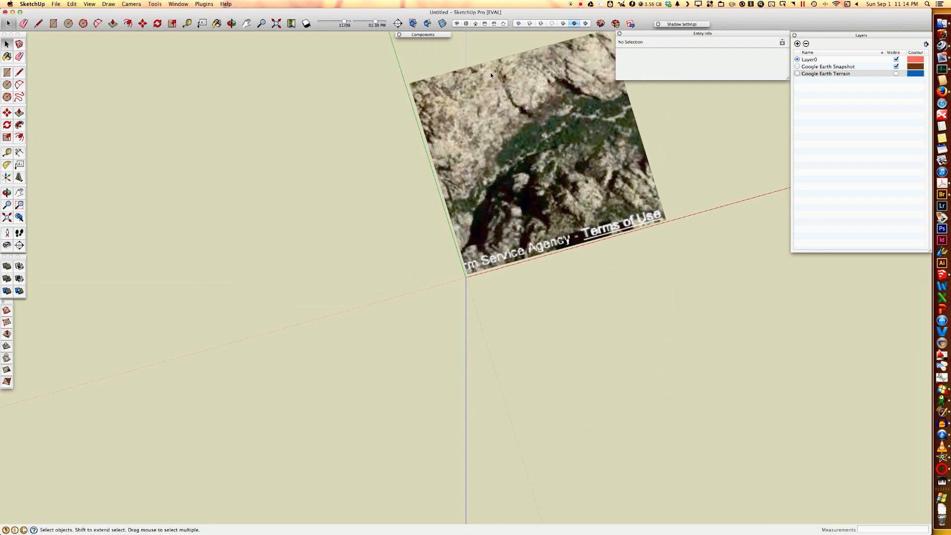
pyautogui.click(466, 23)
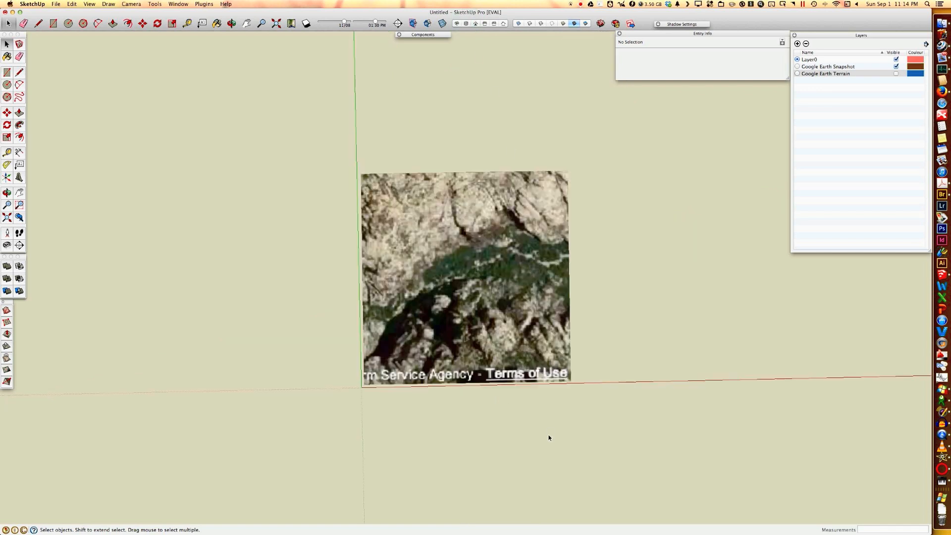
pyautogui.rightClick(606, 382)
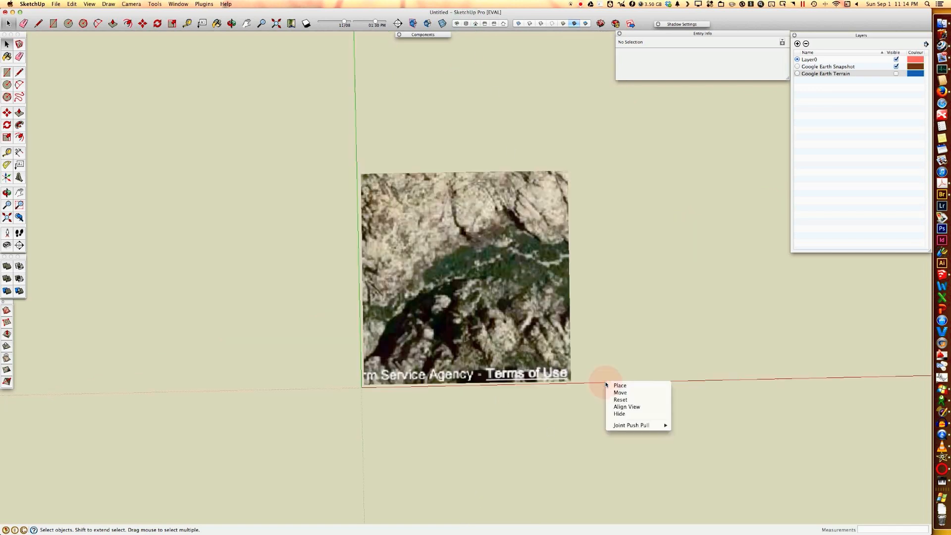
pyautogui.click(650, 406)
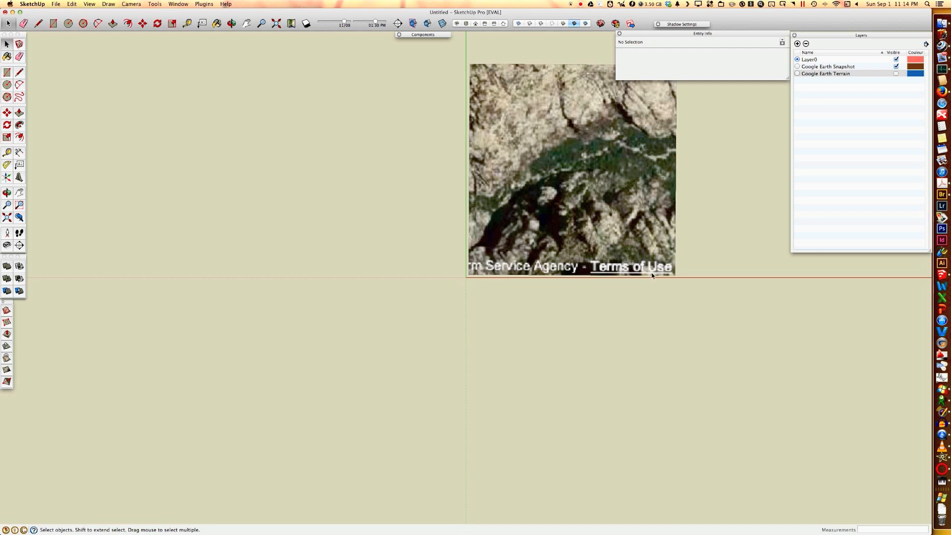
# Draw a rectangle of about 1050' by 1003' over the flat snapshot, just inside its edges
pyautogui.keyDown('shift'); pyautogui.moveTo(689, 270); pyautogui.dragTo(623, 391, button='middle'); pyautogui.keyUp('shift')
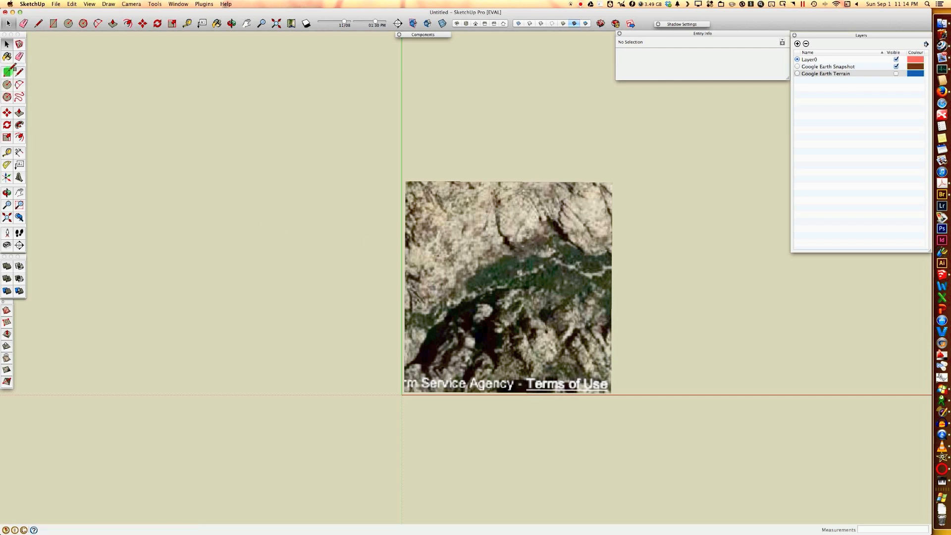
pyautogui.click(7, 72)
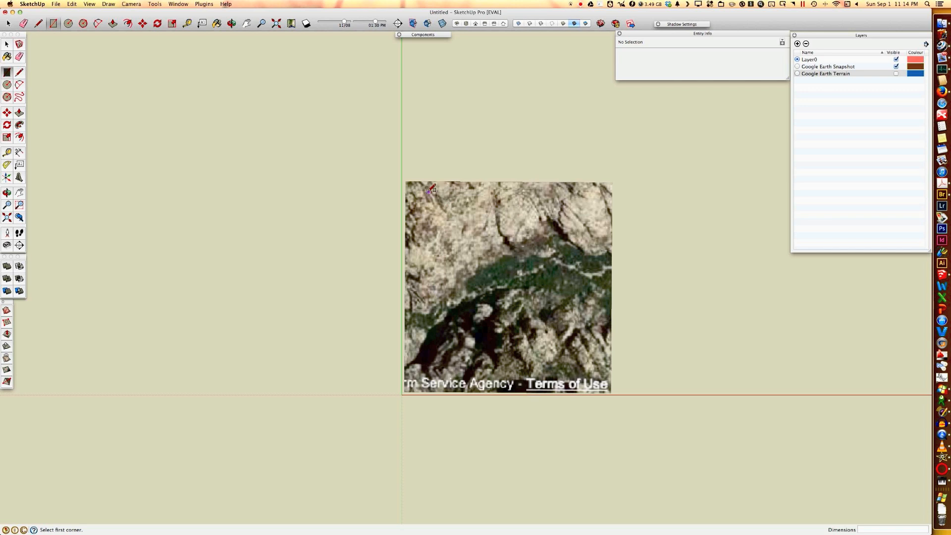
pyautogui.click(413, 189)
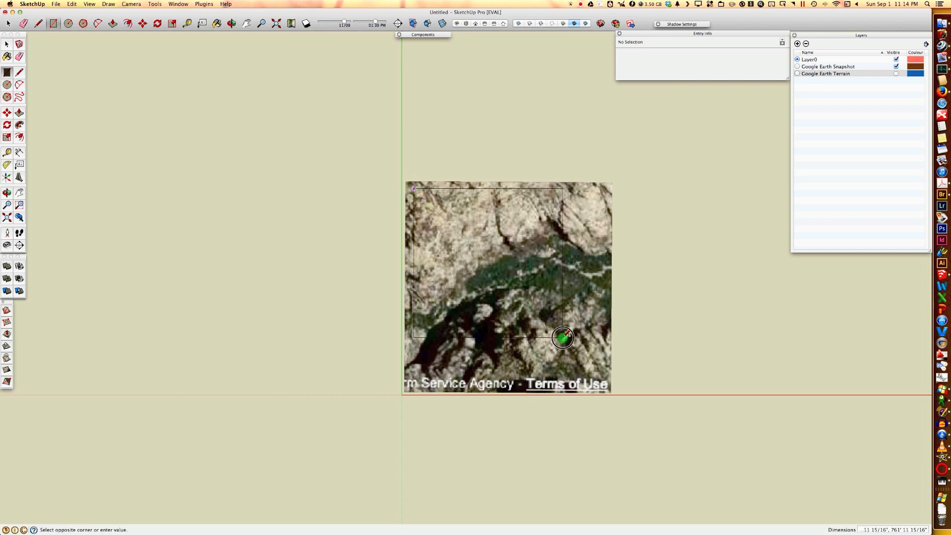
pyautogui.click(605, 389)
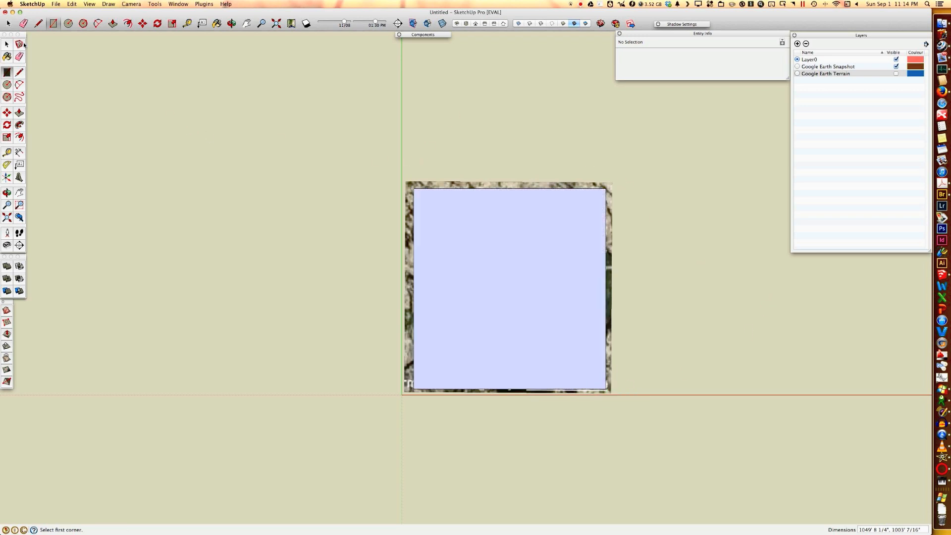
pyautogui.click(7, 44)
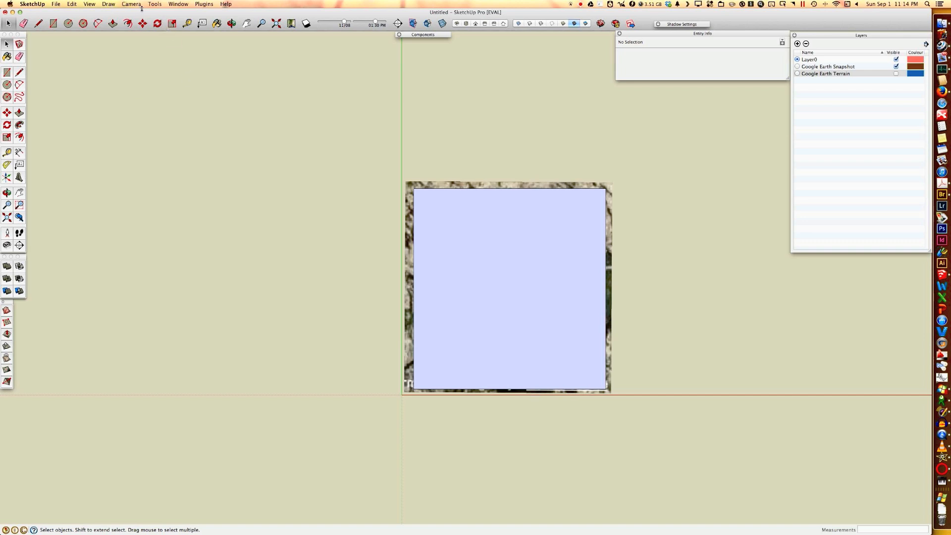
# Start a 3D text in an enlarged entry dialog with the note "1 – Always draw on layer zero (0)"
pyautogui.click(109, 5)
pyautogui.moveTo(155, 4)
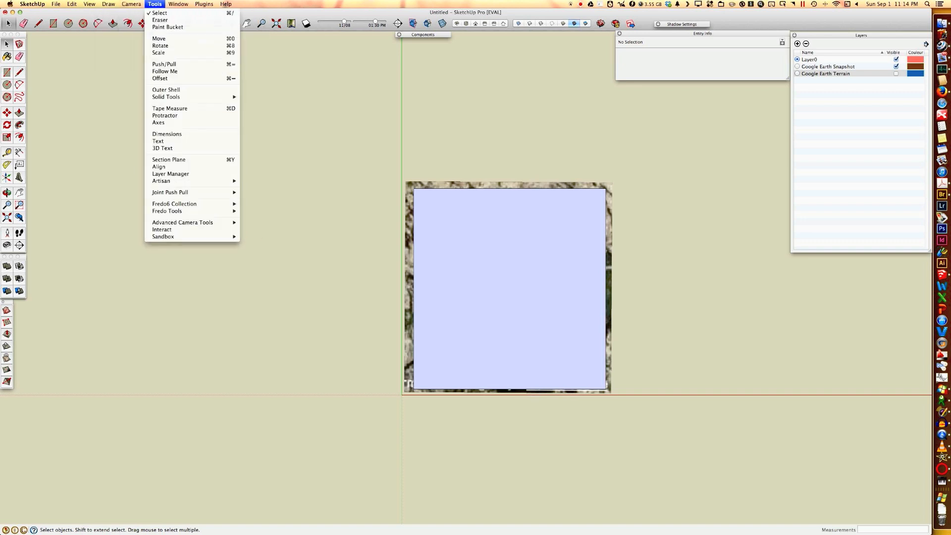
pyautogui.click(162, 148)
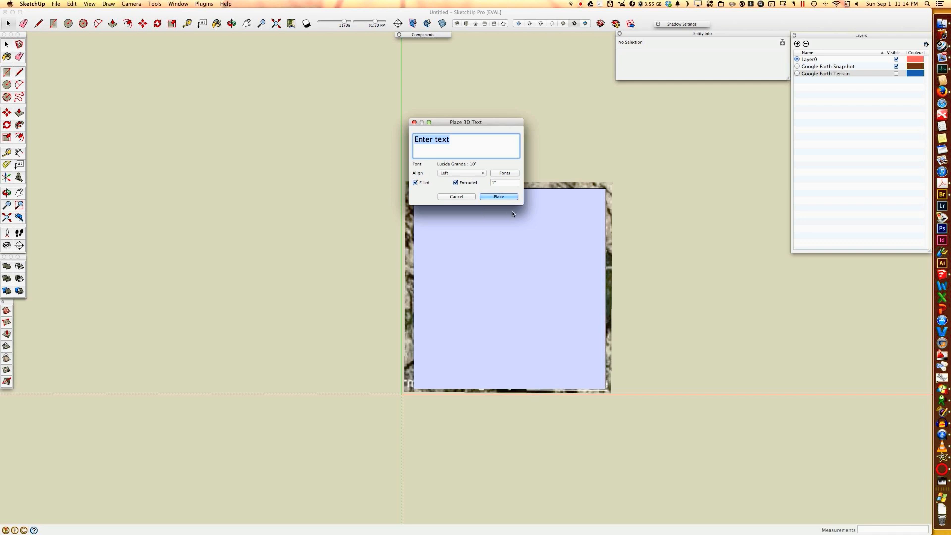
pyautogui.moveTo(523, 207); pyautogui.dragTo(666, 399)
pyautogui.write('1')
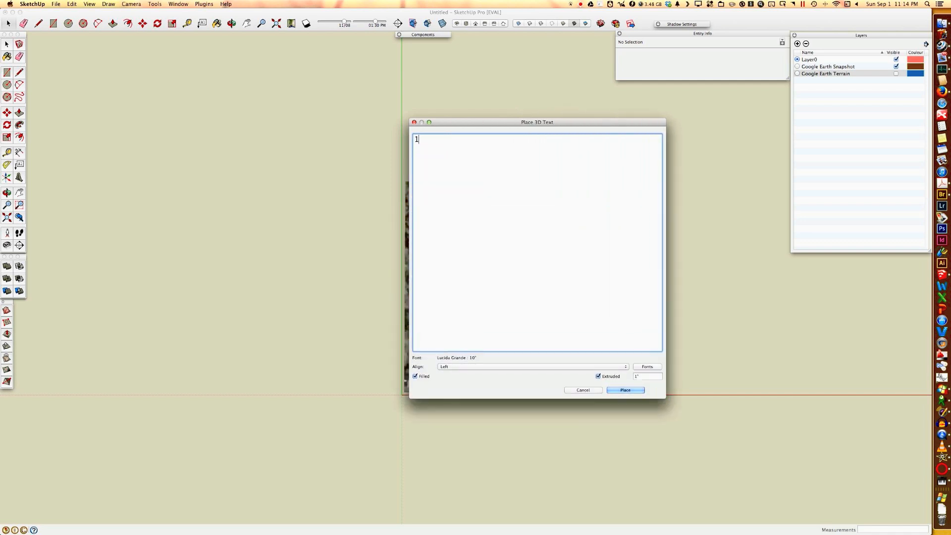
pyautogui.write(' – Always draw on layer zero')
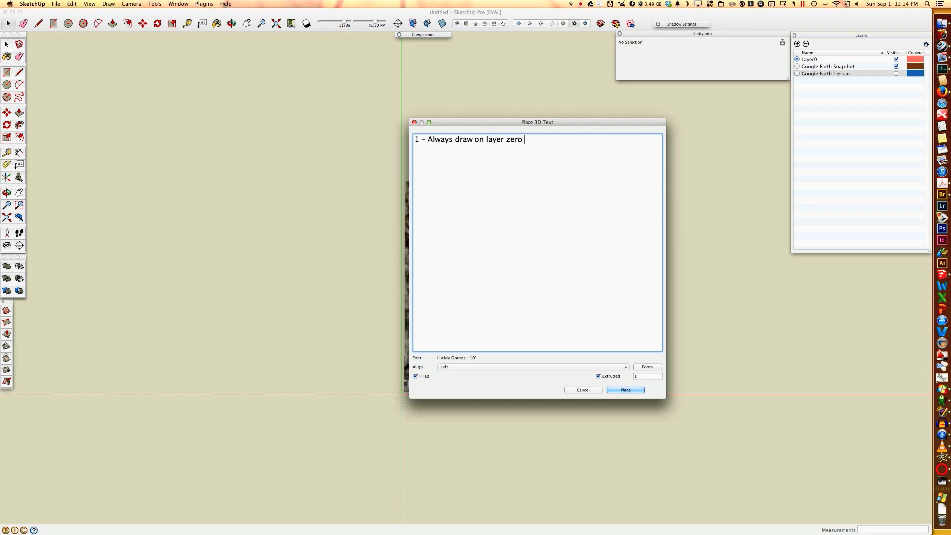
pyautogui.write(' (0)  ')
# Add the second note, "2 – Group or make components of *all* elements", to the 3D text
pyautogui.write('2 – ')
pyautogui.write('Group o')
pyautogui.write('r m')
pyautogui.write('ake comp')
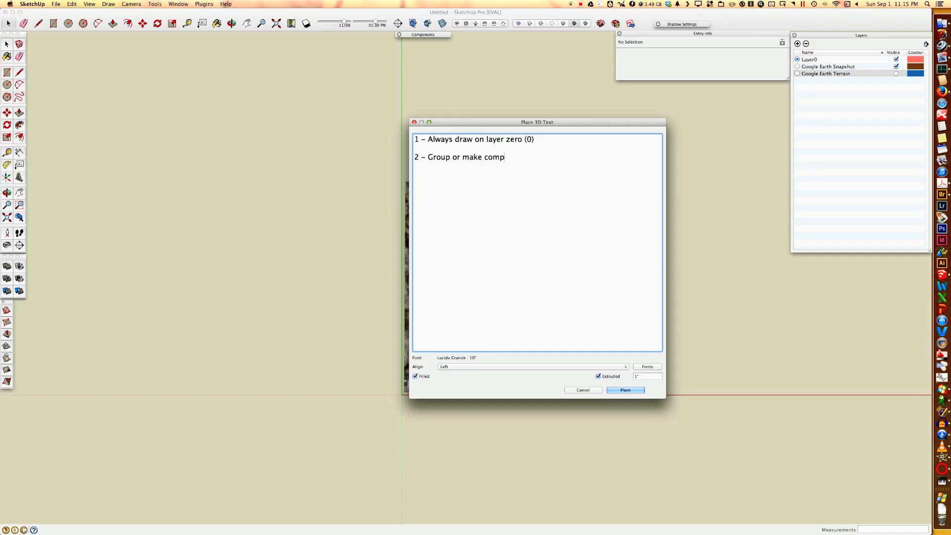
pyautogui.write('onents of')
pyautogui.write(' *all*')
pyautogui.write(' elements')
# Write the third note, "3 – Move elements drawn to their layers for visibility control", and discard the 3D text without placing it
pyautogui.write('3')
pyautogui.write('-')
pyautogui.press('BackSpace')
pyautogui.write('– Move')
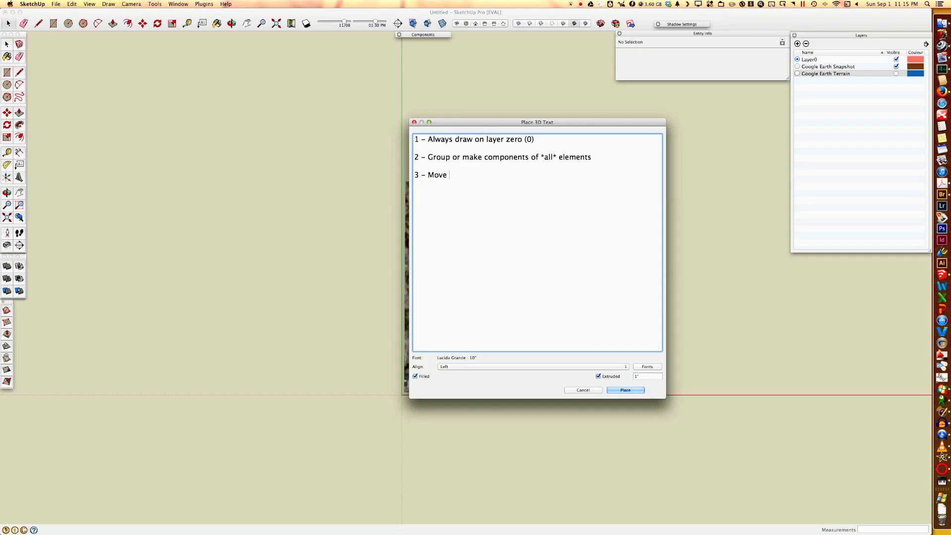
pyautogui.write(' elements drawn to their layers for ')
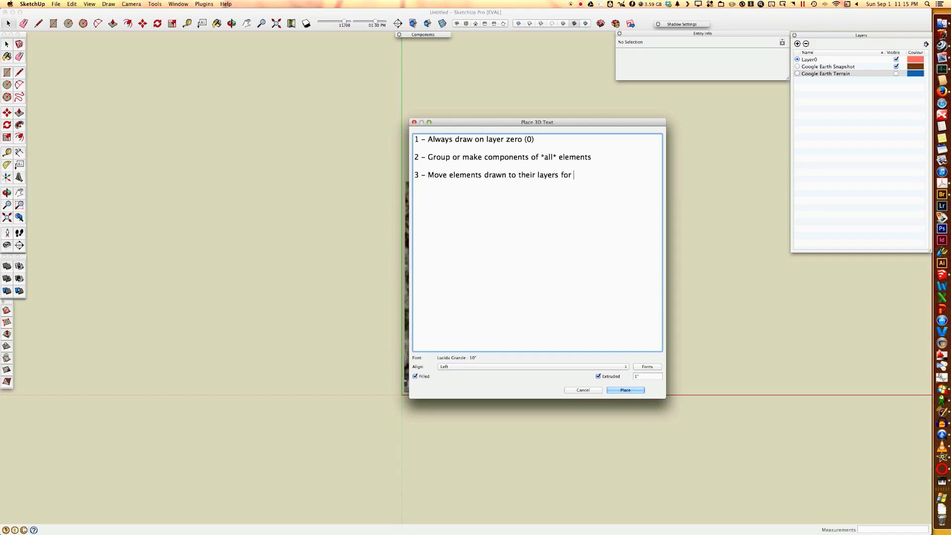
pyautogui.write('visibility contor')
pyautogui.press('BackSpace')
pyautogui.press('BackSpace')
pyautogui.write('rol')
pyautogui.click(583, 390)
# Group the rectangle's face together with its bounding edges
pyautogui.click(506, 201)
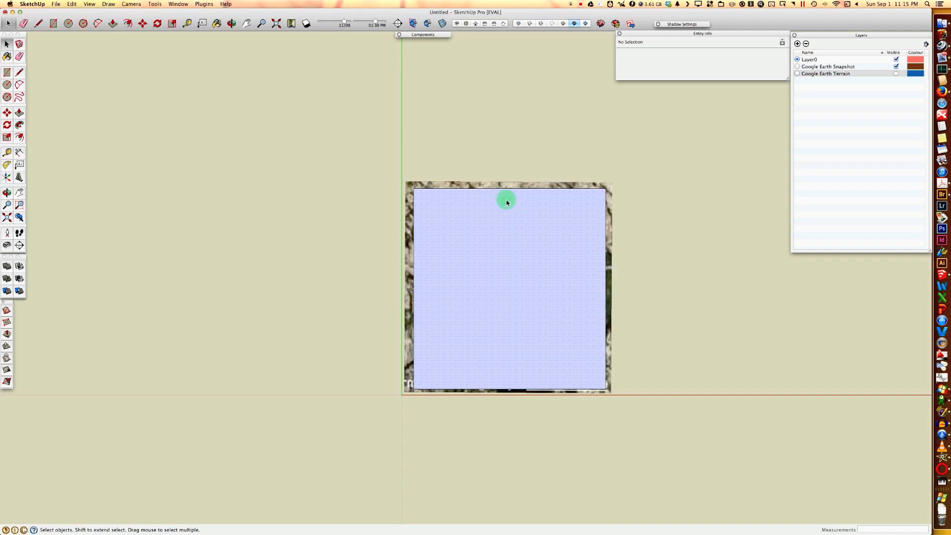
pyautogui.doubleClick(534, 269)
pyautogui.rightClick(535, 272)
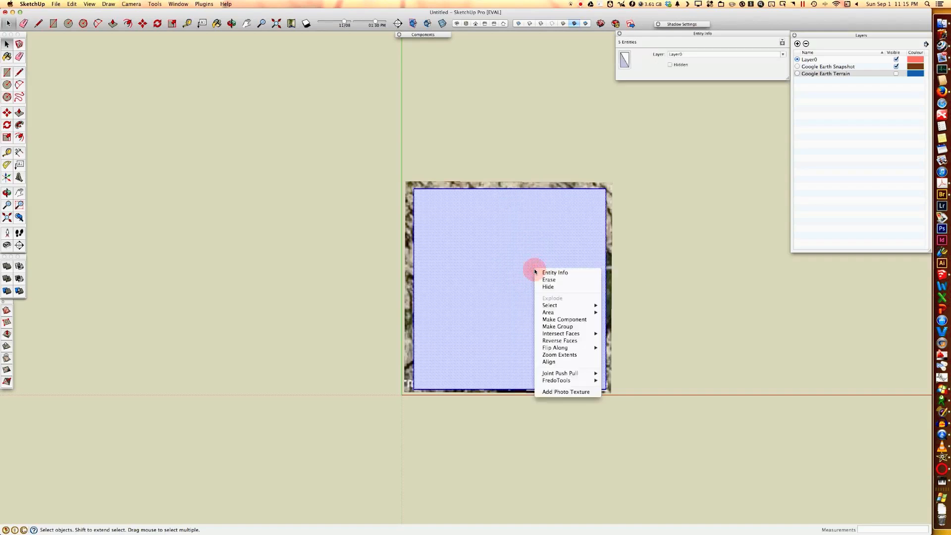
pyautogui.click(553, 327)
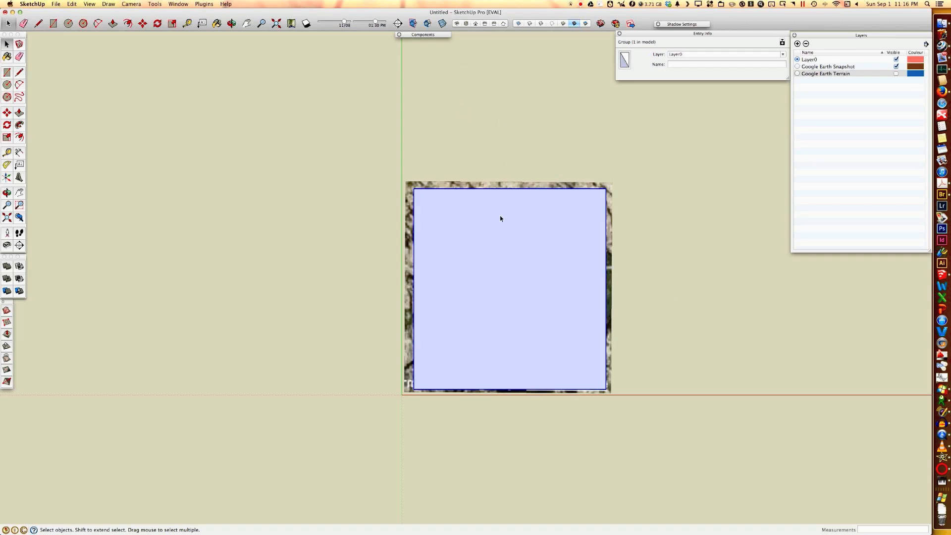
# Inside the rectangle's group, extrude the face upward with Push/Pull into a roughly cube-shaped box
pyautogui.doubleClick(493, 265)
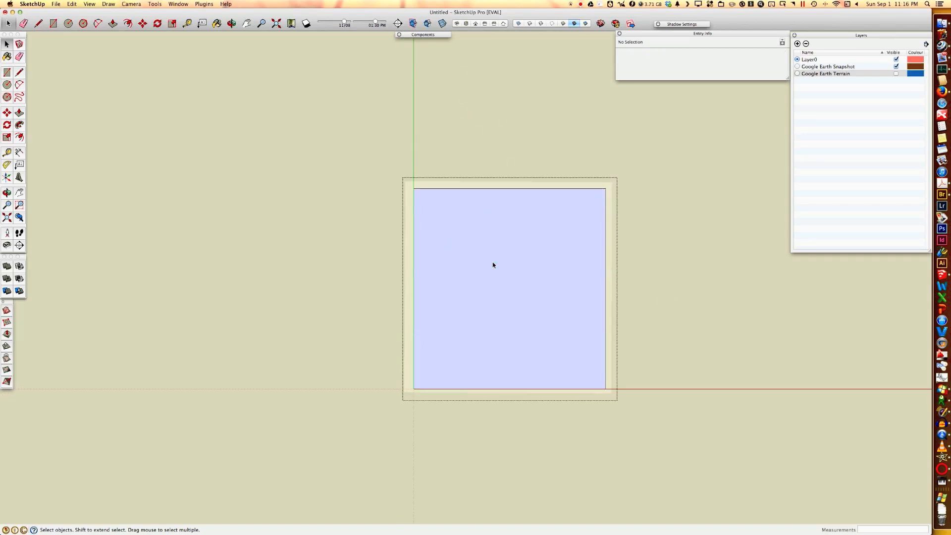
pyautogui.press('p')
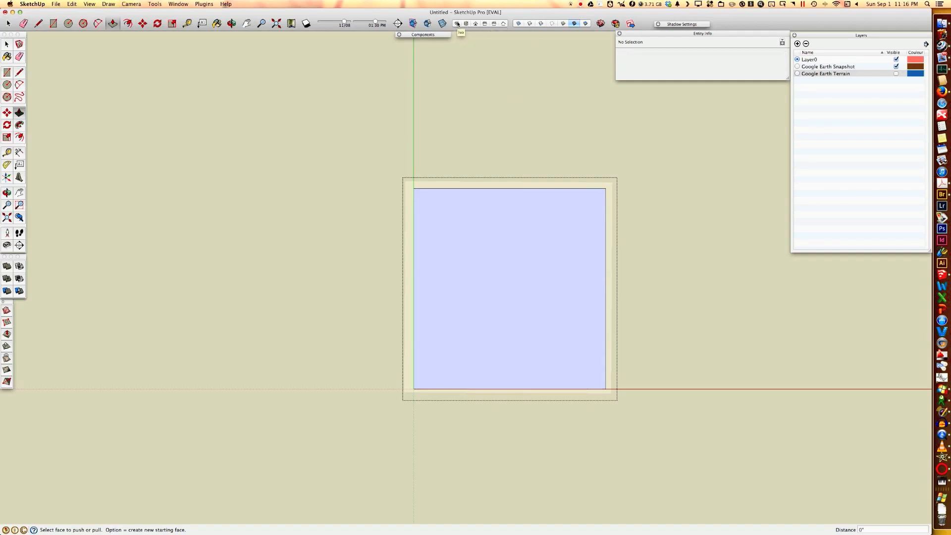
pyautogui.click(456, 24)
pyautogui.click(481, 276)
pyautogui.moveTo(477, 199); pyautogui.dragTo(485, 131)
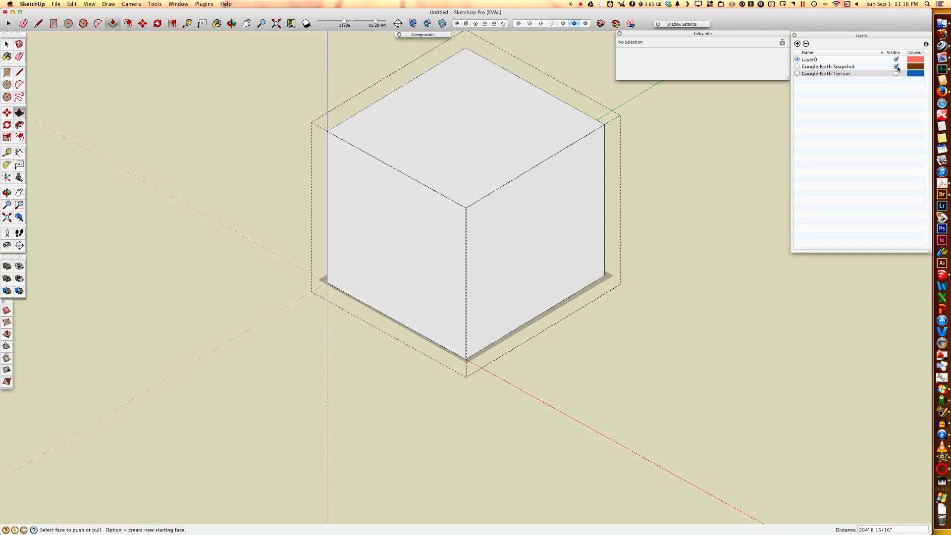
# Hide the Google Earth Snapshot layer and show the Google Earth Terrain layer running through the box
pyautogui.click(896, 66)
pyautogui.click(895, 73)
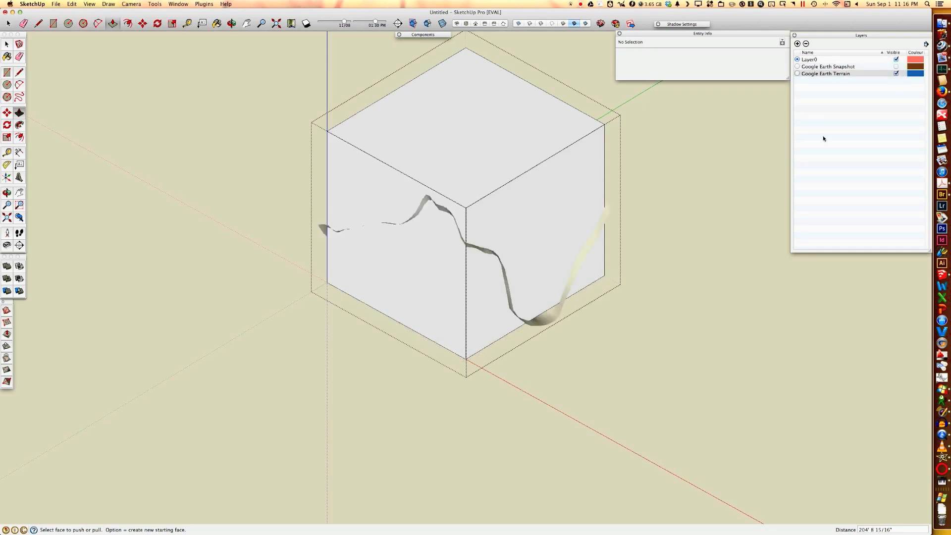
pyautogui.moveTo(690, 280); pyautogui.dragTo(395, 144, button='middle')
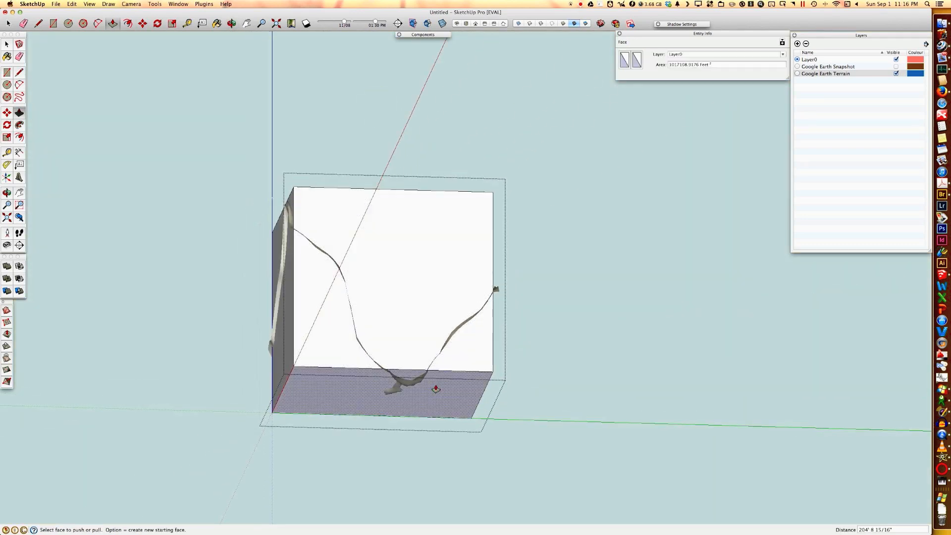
# Push/Pull the box's bottom face about 88' downward and lower its top face by about 24'
pyautogui.moveTo(435, 389); pyautogui.dragTo(439, 405)
pyautogui.moveTo(537, 237); pyautogui.dragTo(426, 229, button='middle')
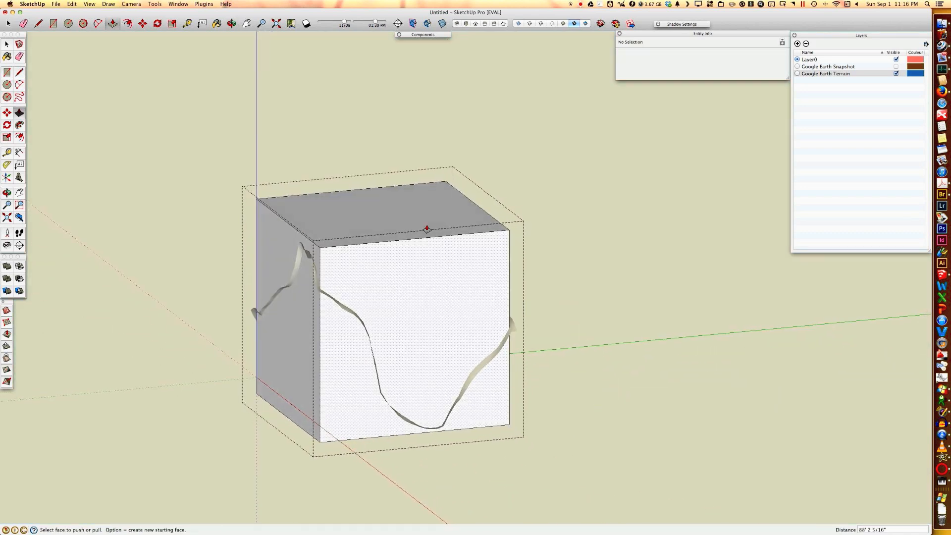
pyautogui.moveTo(396, 197)
pyautogui.mouseDown()
pyautogui.moveTo(400, 212)
pyautogui.moveTo(401, 202)
pyautogui.mouseUp()
pyautogui.moveTo(585, 282); pyautogui.dragTo(614, 269, button='middle')
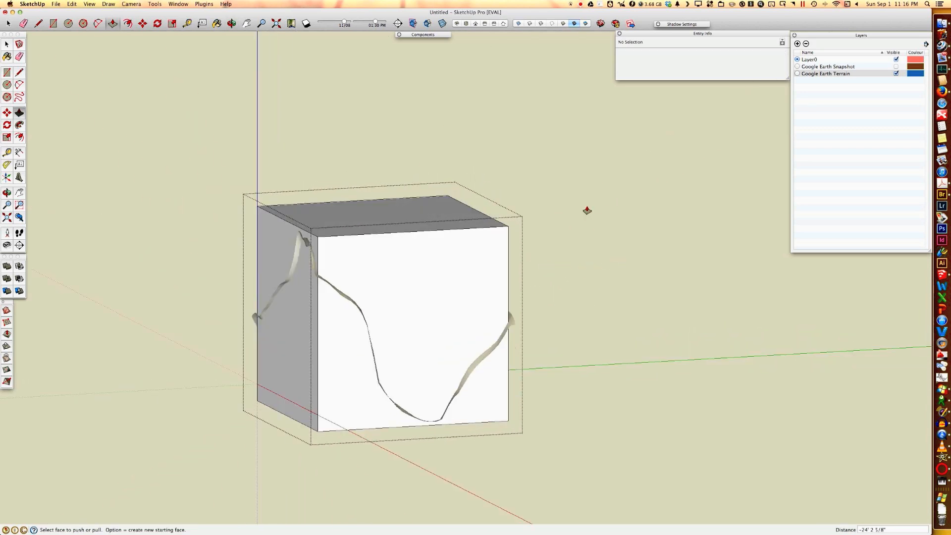
# Close the box group and inspect the whole box where the terrain passes through its sides
pyautogui.press('space')
pyautogui.rightClick(587, 206)
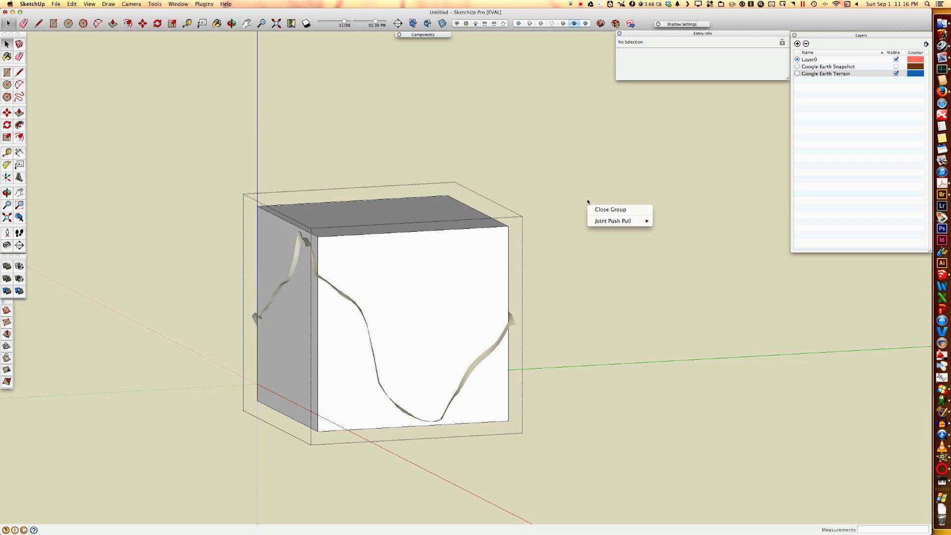
pyautogui.click(596, 210)
pyautogui.click(546, 241)
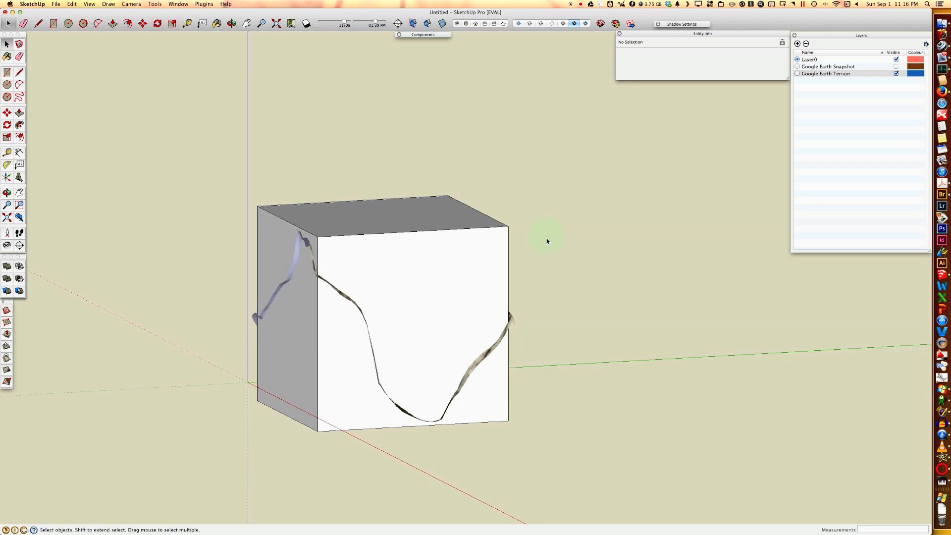
pyautogui.click(408, 266)
pyautogui.moveTo(551, 263); pyautogui.dragTo(644, 261, button='middle')
pyautogui.keyDown('shift'); pyautogui.moveTo(564, 268); pyautogui.dragTo(665, 353, button='middle'); pyautogui.keyUp('shift')
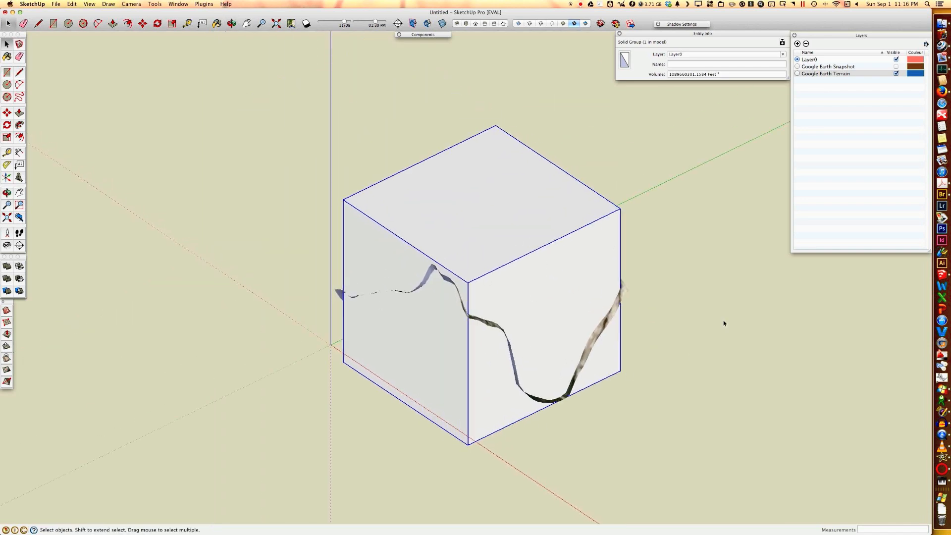
pyautogui.click(699, 284)
# Inside the box group, select all connected geometry and intersect its faces with the model
pyautogui.click(534, 266)
pyautogui.doubleClick(550, 259)
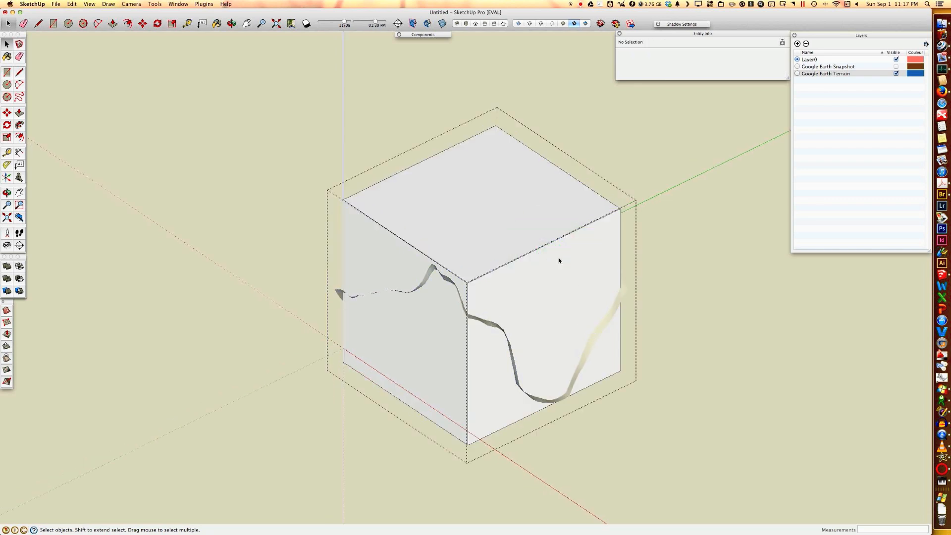
pyautogui.tripleClick(559, 260)
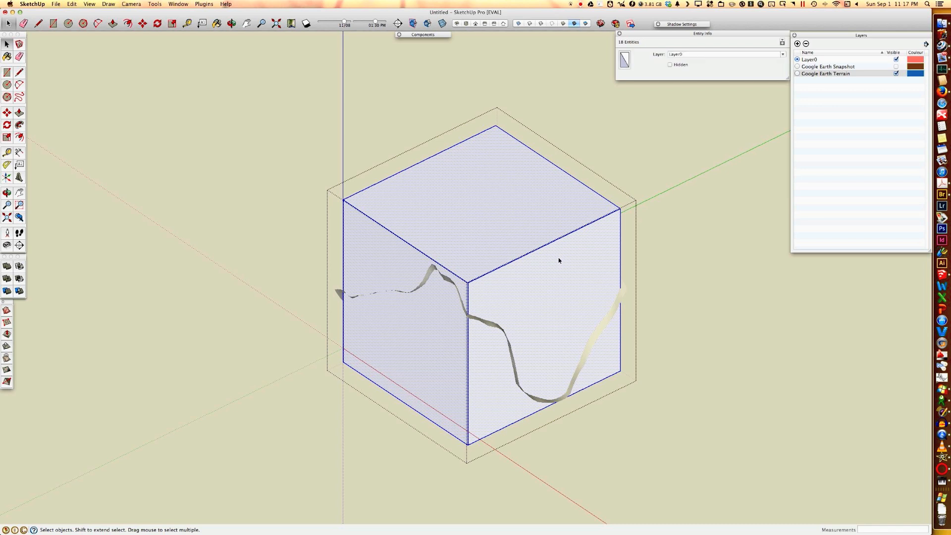
pyautogui.rightClick(559, 260)
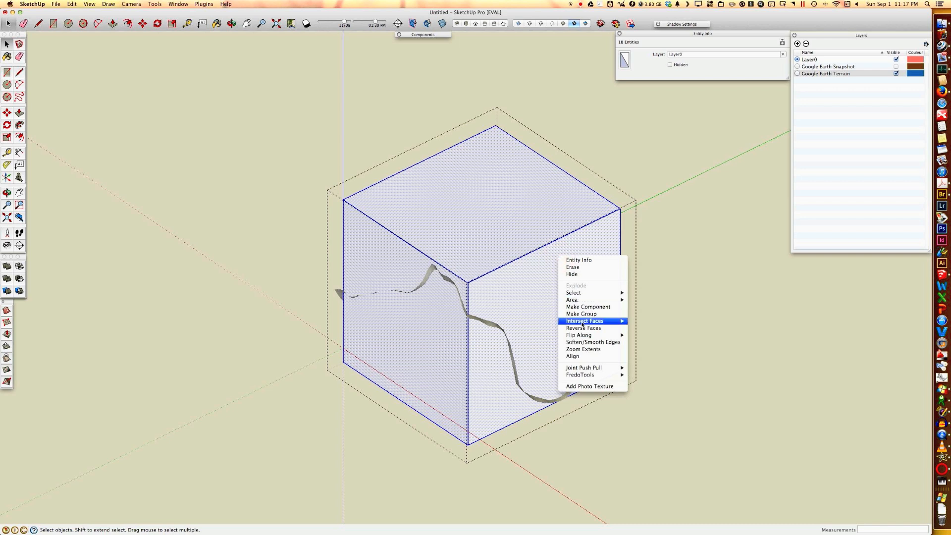
pyautogui.moveTo(587, 321)
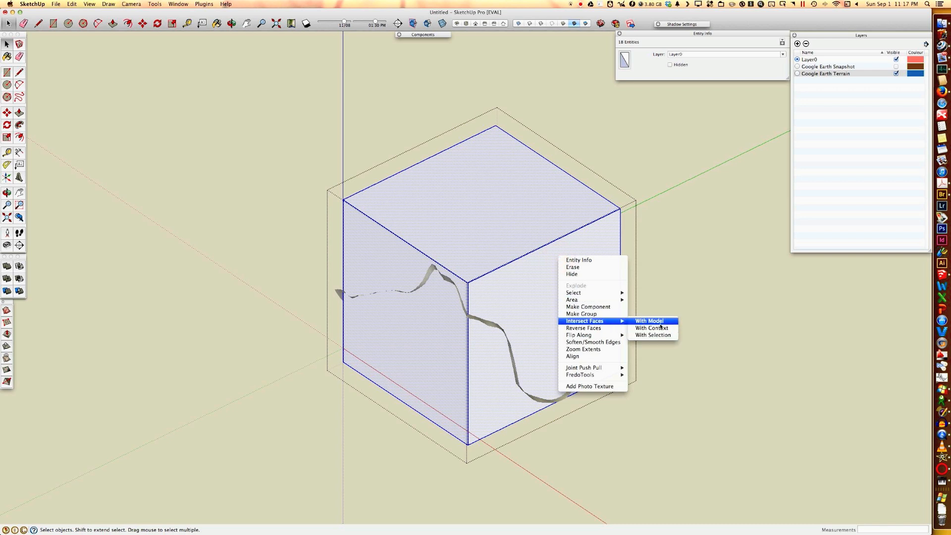
pyautogui.click(653, 334)
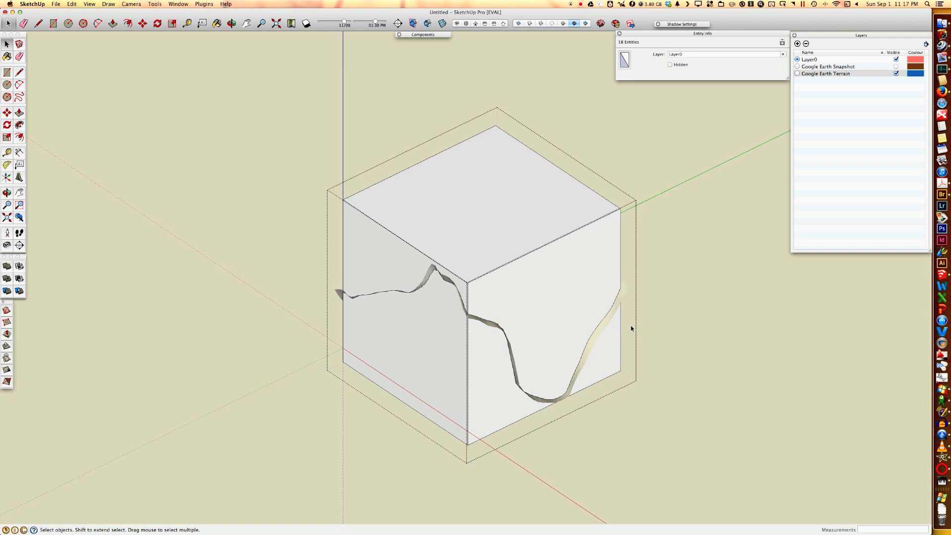
# Inside the box group, select the geometry above the terrain intersection line and delete it
pyautogui.moveTo(624, 324); pyautogui.dragTo(445, 360, button='middle')
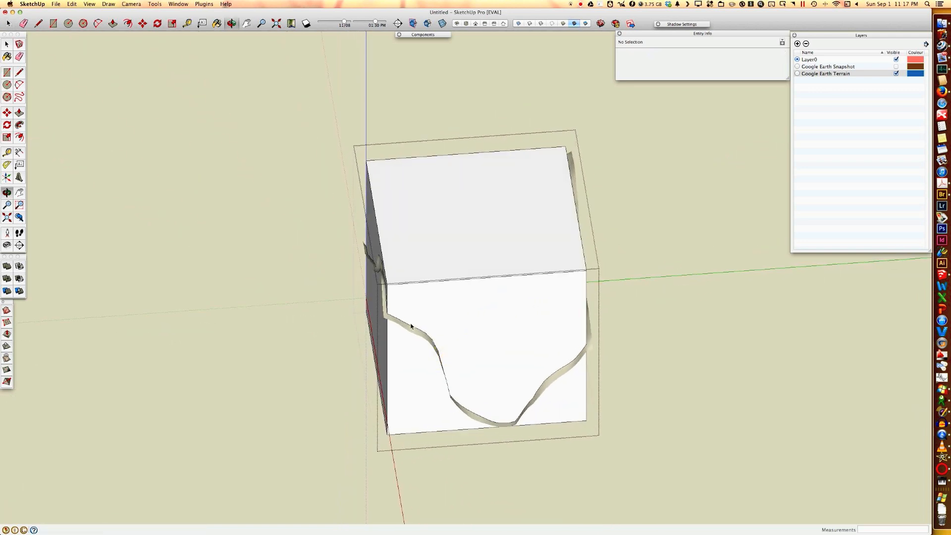
pyautogui.scroll(-3, 413, 325)
pyautogui.scroll(4, 413, 325)
pyautogui.scroll(5, 413, 325)
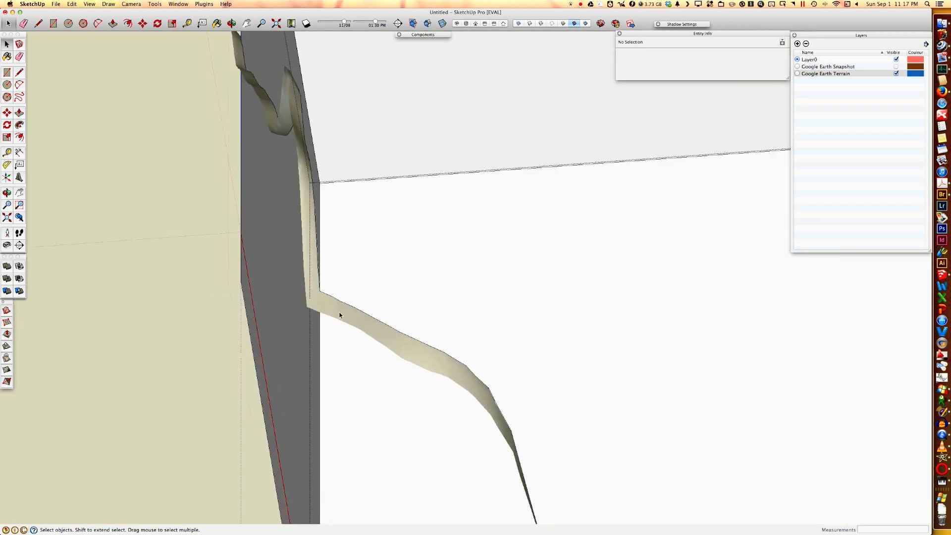
pyautogui.scroll(-6, 591, 372)
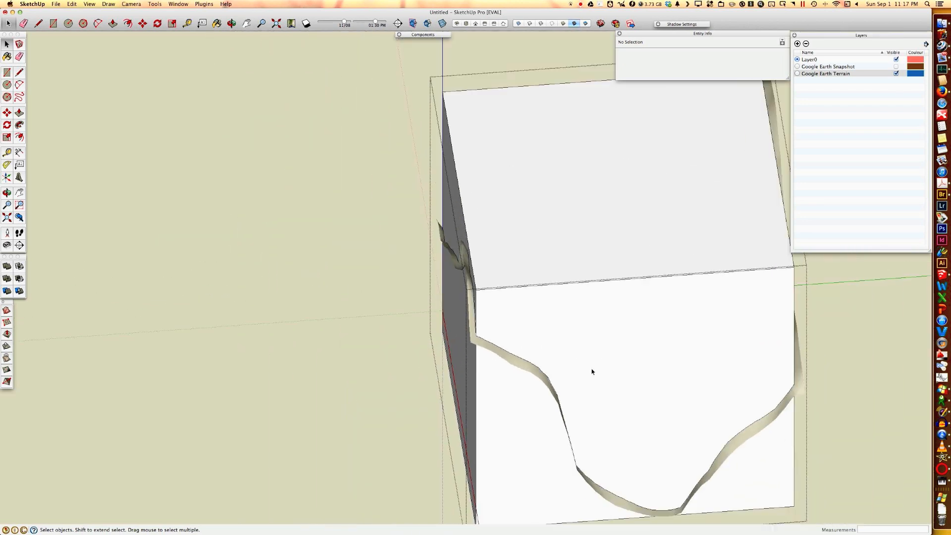
pyautogui.moveTo(671, 354); pyautogui.dragTo(626, 119, button='middle')
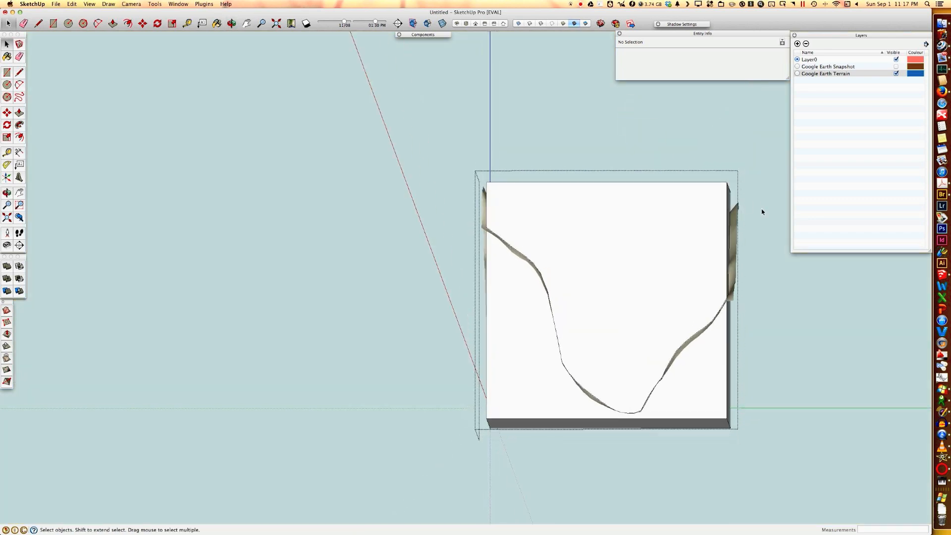
pyautogui.moveTo(732, 191); pyautogui.dragTo(486, 176)
pyautogui.moveTo(430, 174); pyautogui.dragTo(314, 267, button='middle')
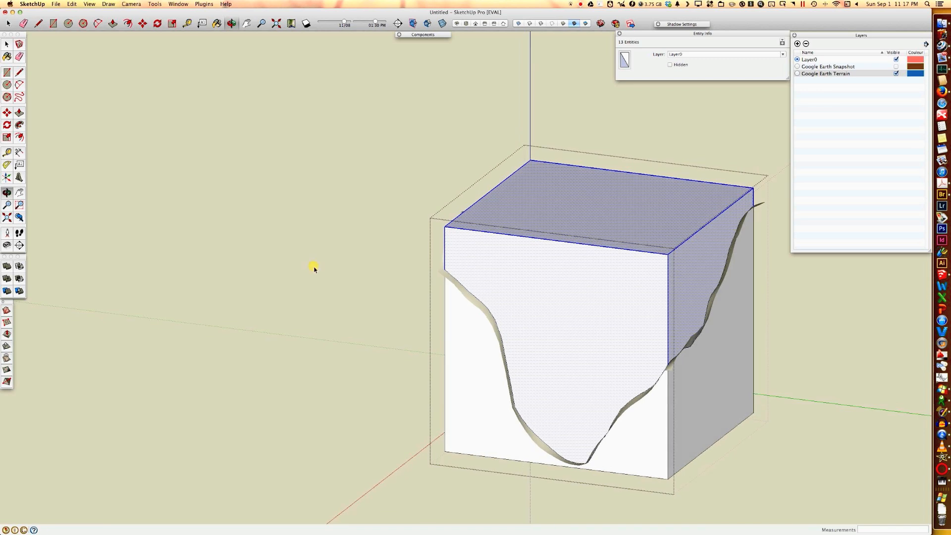
pyautogui.press('Delete')
# Push/Pull the bottom face of the trimmed box downward by about 19' 6 9/16"
pyautogui.moveTo(394, 251); pyautogui.dragTo(326, 287, button='middle')
pyautogui.moveTo(604, 304); pyautogui.dragTo(622, 135, button='middle')
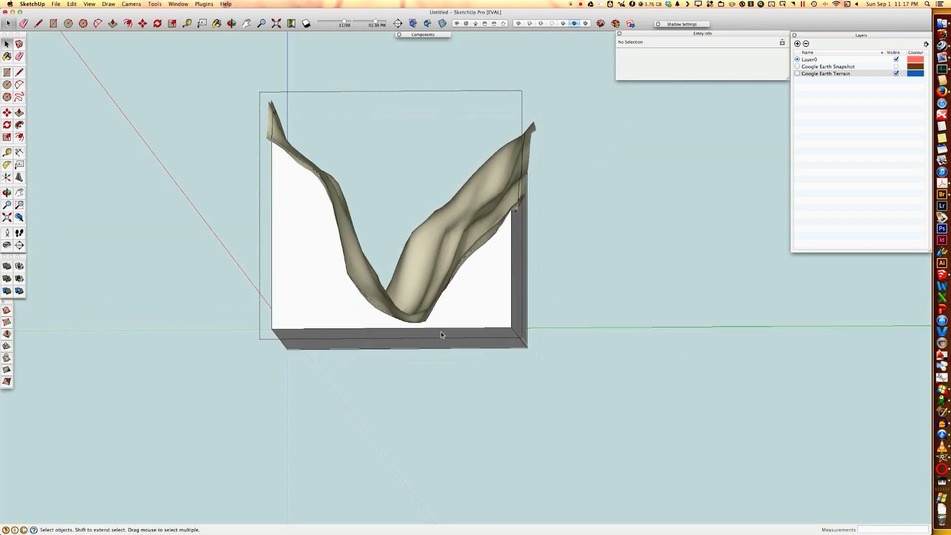
pyautogui.press('p')
pyautogui.moveTo(437, 343); pyautogui.dragTo(437, 348)
pyautogui.moveTo(603, 300); pyautogui.dragTo(603, 469, button='middle')
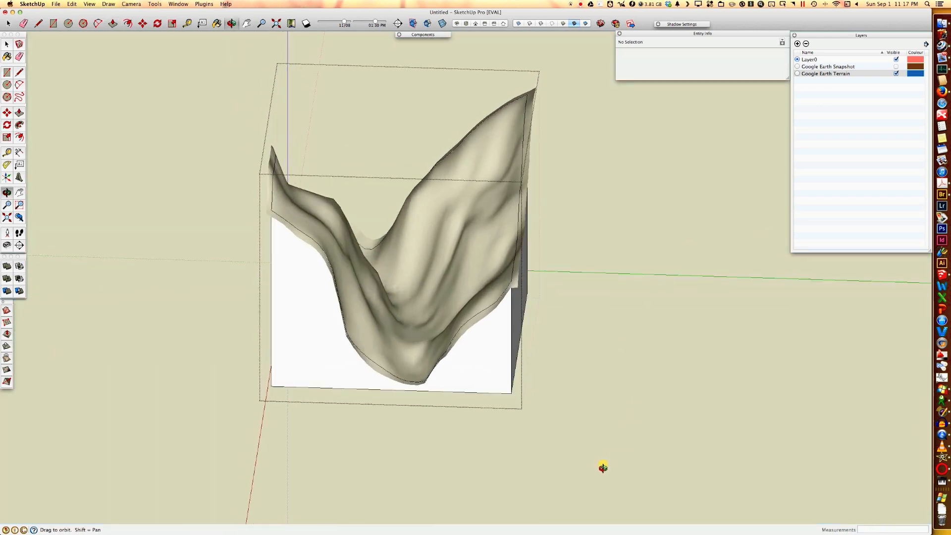
pyautogui.keyDown('shift'); pyautogui.moveTo(554, 245); pyautogui.dragTo(818, 463, button='middle'); pyautogui.keyUp('shift')
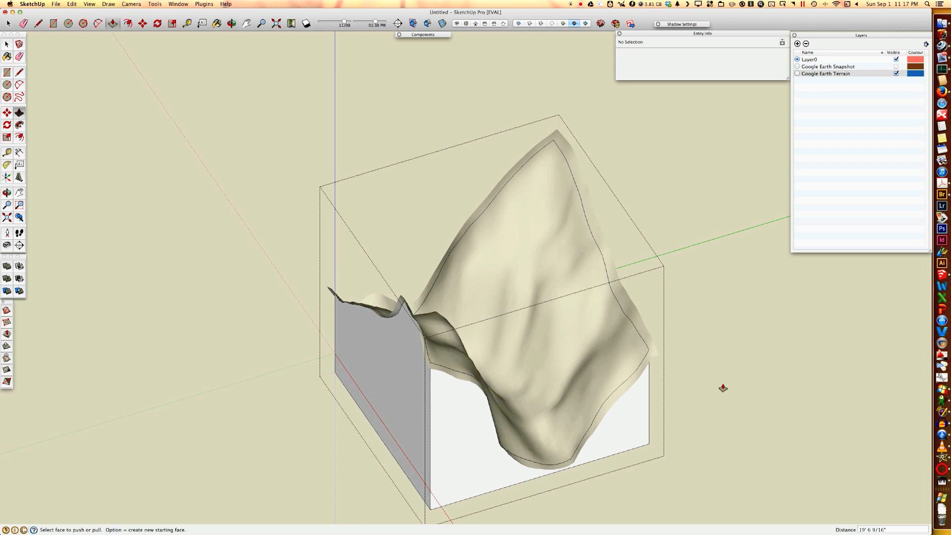
# Inside the box group, select and copy the edges along the terrain cut, and close the group
pyautogui.moveTo(685, 350); pyautogui.dragTo(605, 213, button='middle')
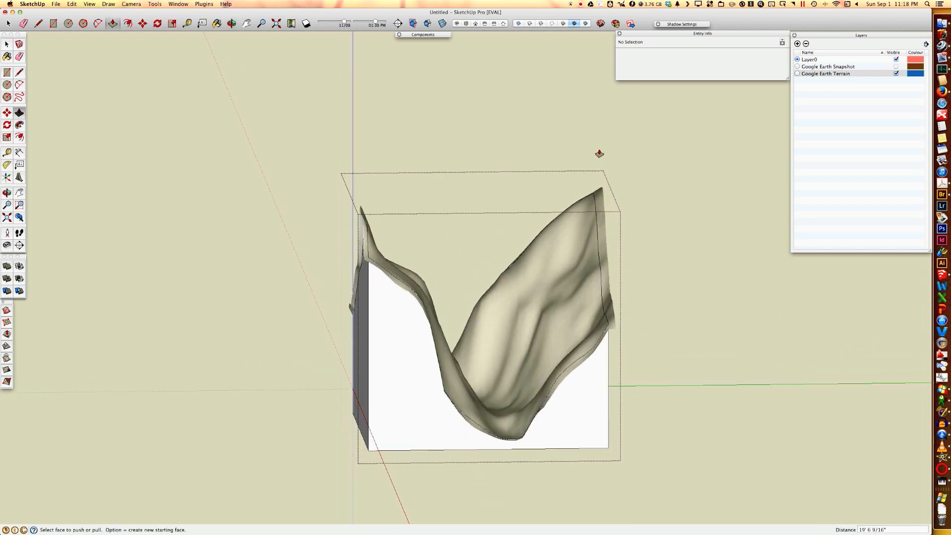
pyautogui.click(475, 25)
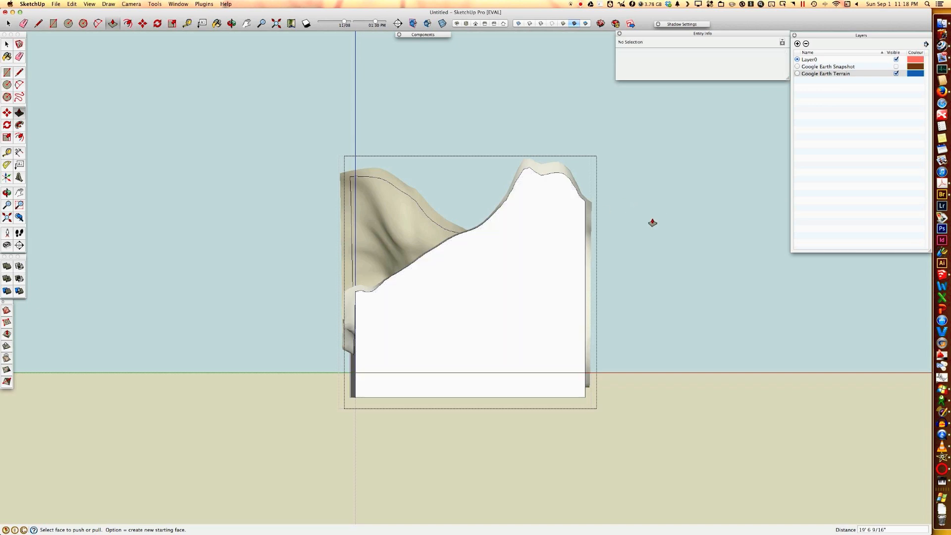
pyautogui.press('space')
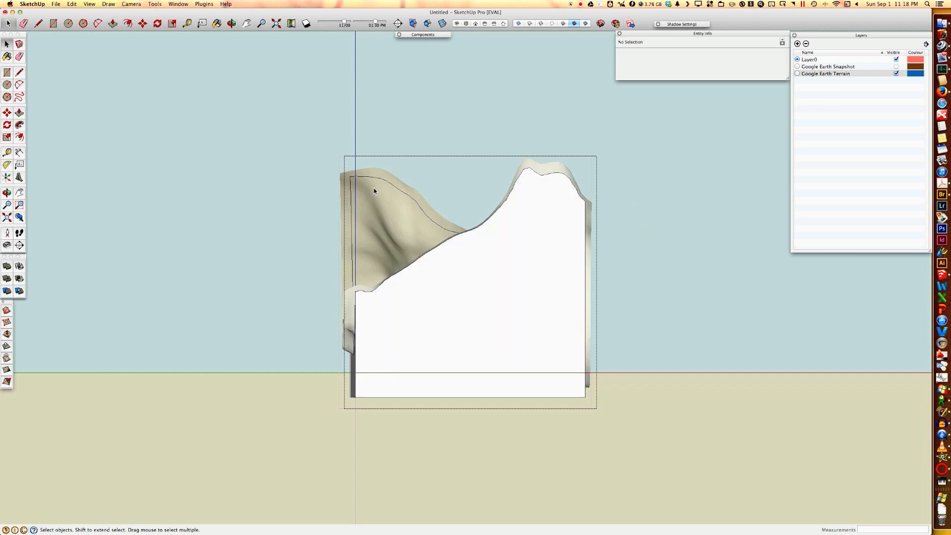
pyautogui.moveTo(327, 160); pyautogui.dragTo(618, 367)
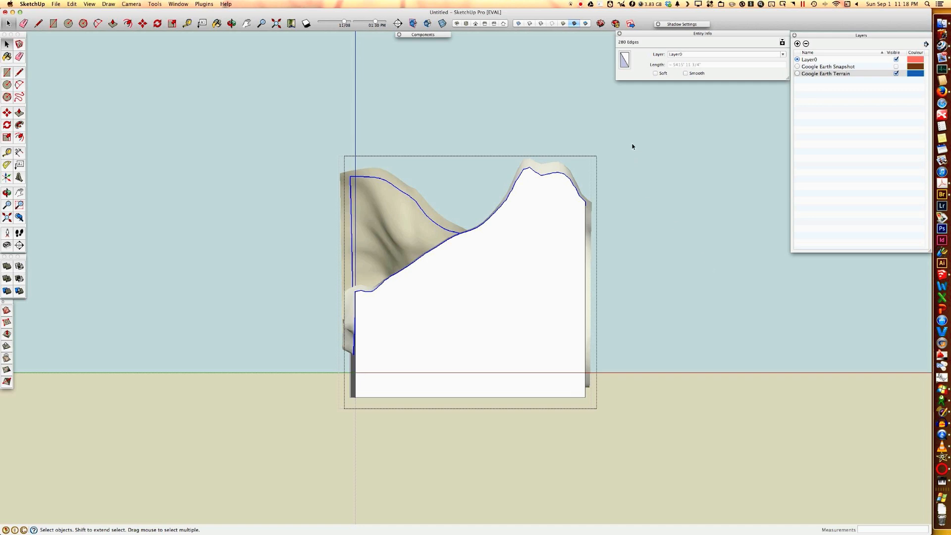
pyautogui.click(617, 172)
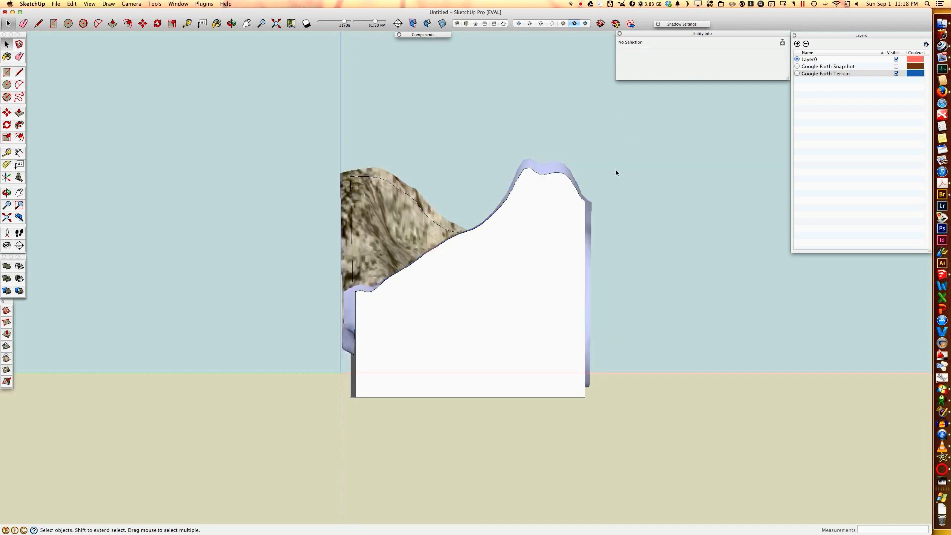
# Unlock the textured Google Earth terrain group and open it for editing
pyautogui.click(363, 110)
pyautogui.moveTo(257, 151)
pyautogui.mouseDown(button='middle')
pyautogui.moveTo(255, 162)
pyautogui.moveTo(456, 327)
pyautogui.moveTo(618, 387)
pyautogui.moveTo(517, 414)
pyautogui.moveTo(433, 416)
pyautogui.mouseUp(button='middle')
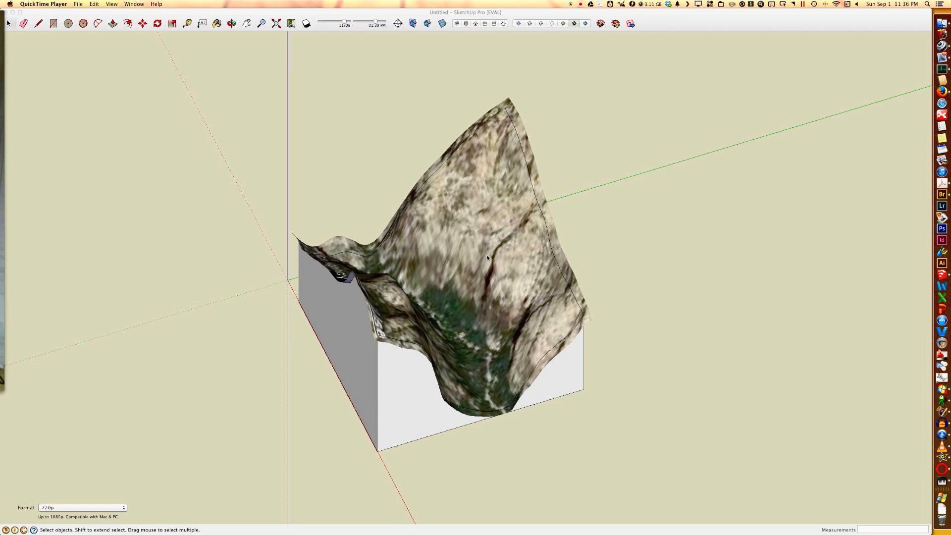
pyautogui.click(486, 208)
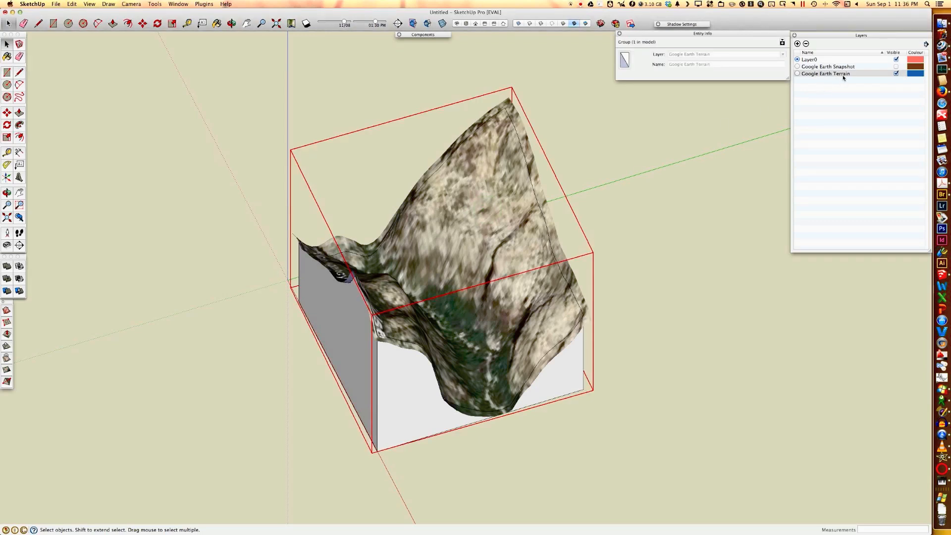
pyautogui.rightClick(494, 226)
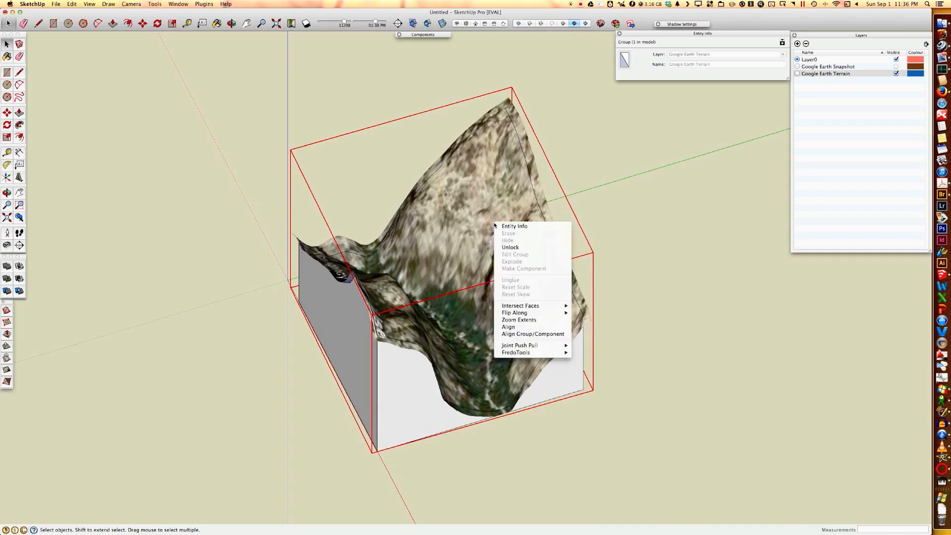
pyautogui.click(511, 247)
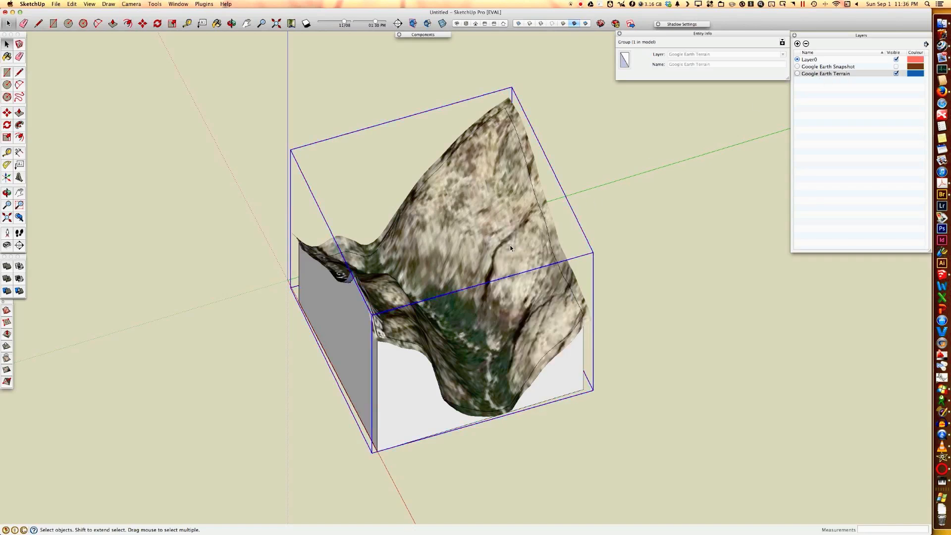
pyautogui.doubleClick(500, 210)
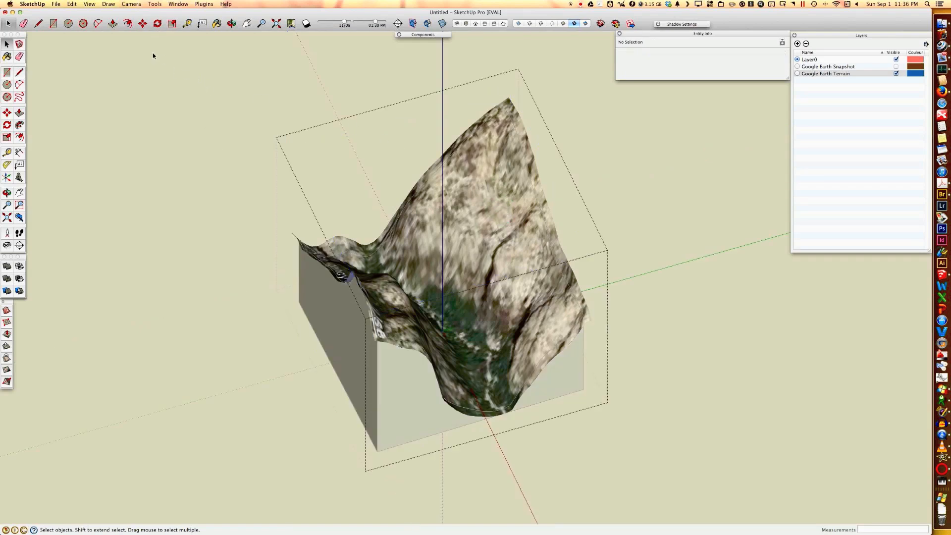
# Paste the copied edges in place in the terrain group and select the outer strip and inner surface to check the split
pyautogui.click(71, 4)
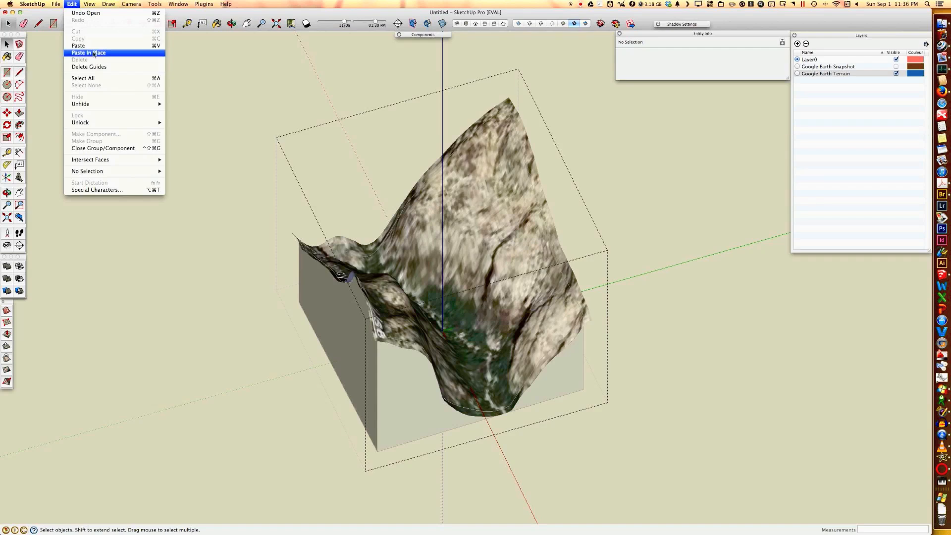
pyautogui.click(94, 53)
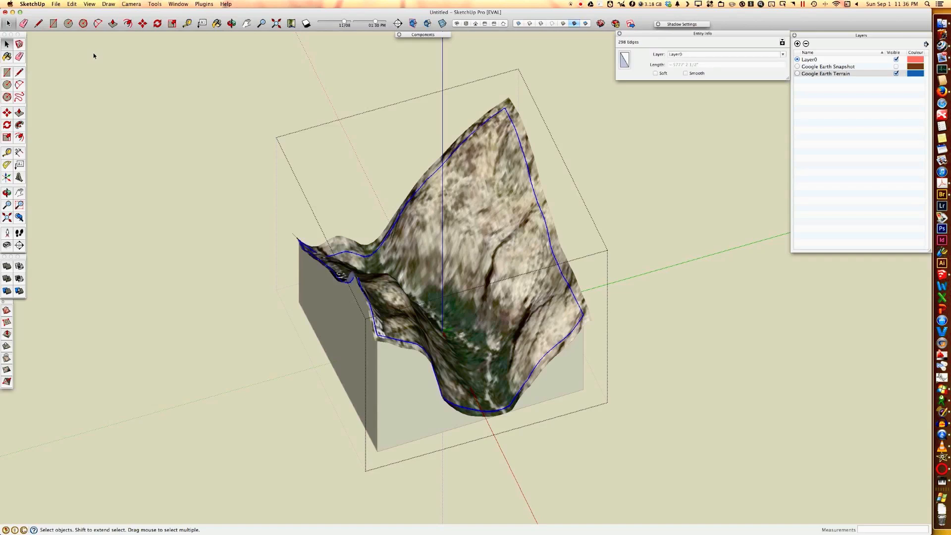
pyautogui.click(564, 209)
pyautogui.click(554, 233)
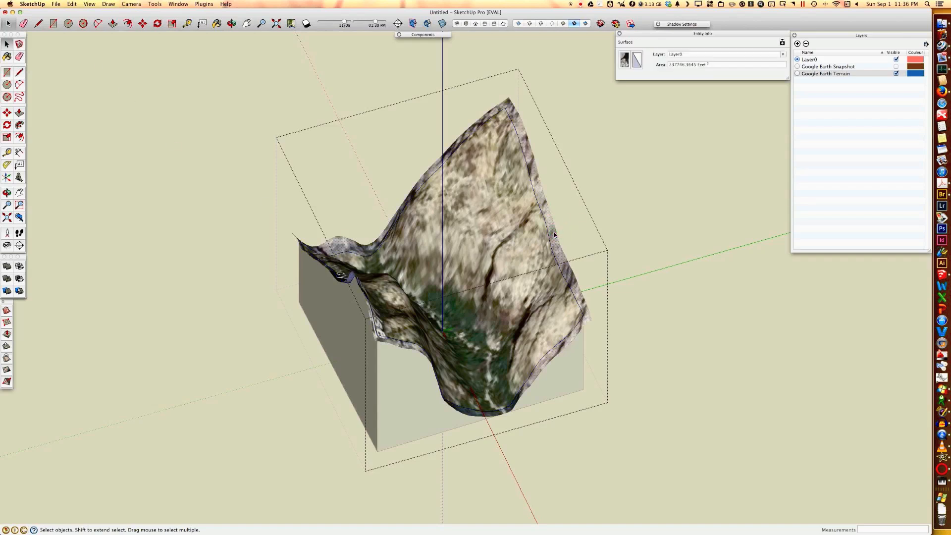
pyautogui.click(500, 241)
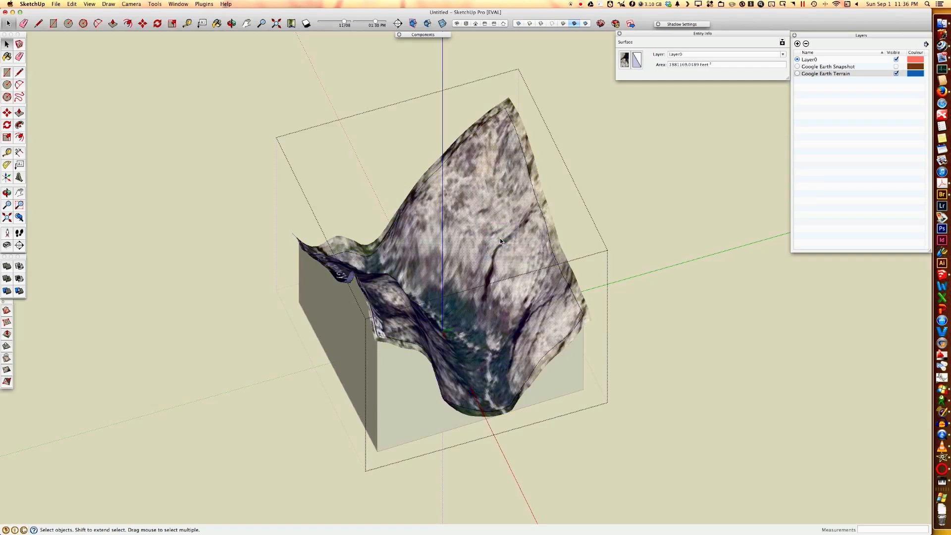
pyautogui.click(568, 225)
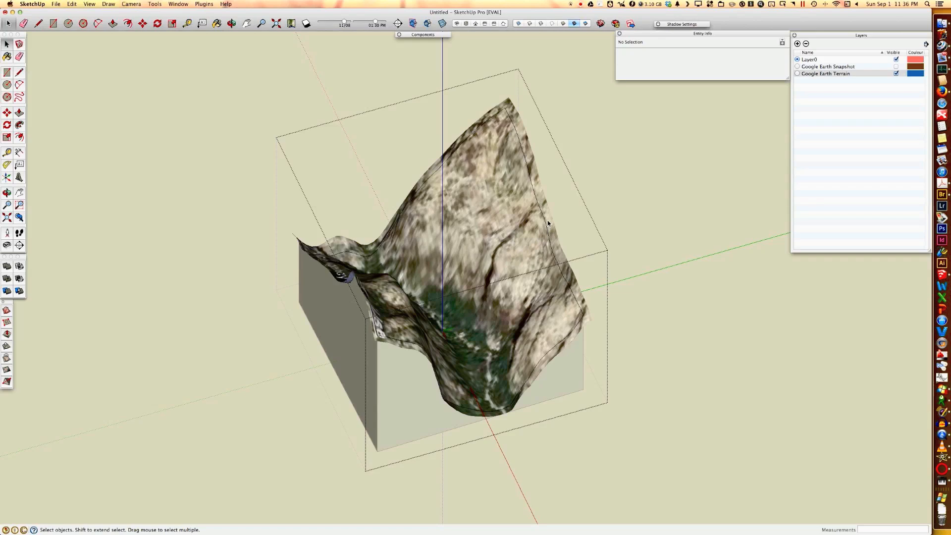
pyautogui.click(550, 226)
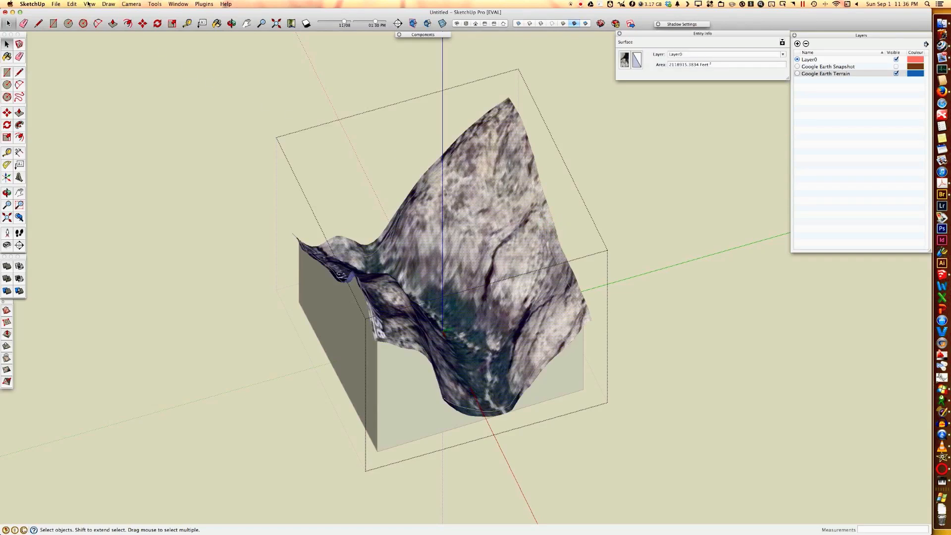
# Paste the cut edges in place on the terrain, delete the strip of terrain outside them, and close the group
pyautogui.click(72, 4)
pyautogui.click(82, 53)
pyautogui.click(549, 231)
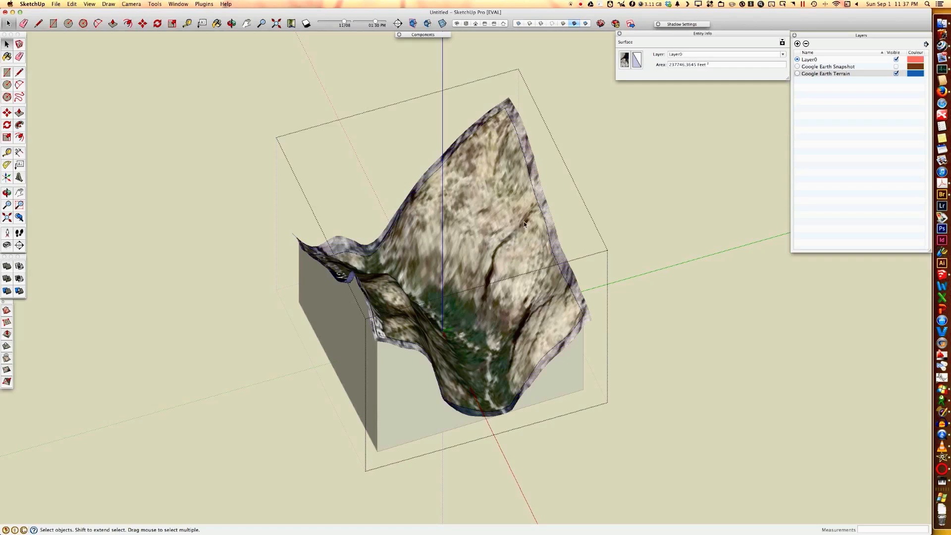
pyautogui.press('Delete')
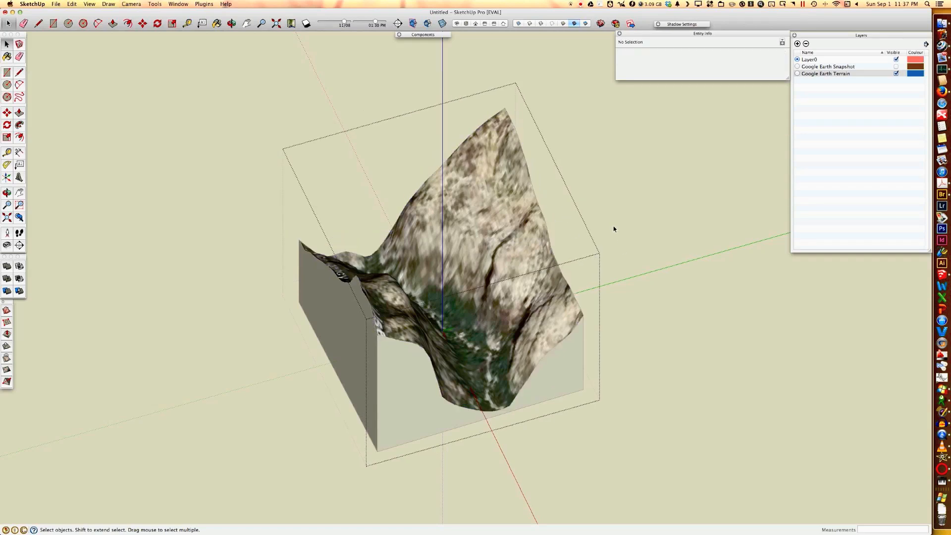
pyautogui.click(603, 211)
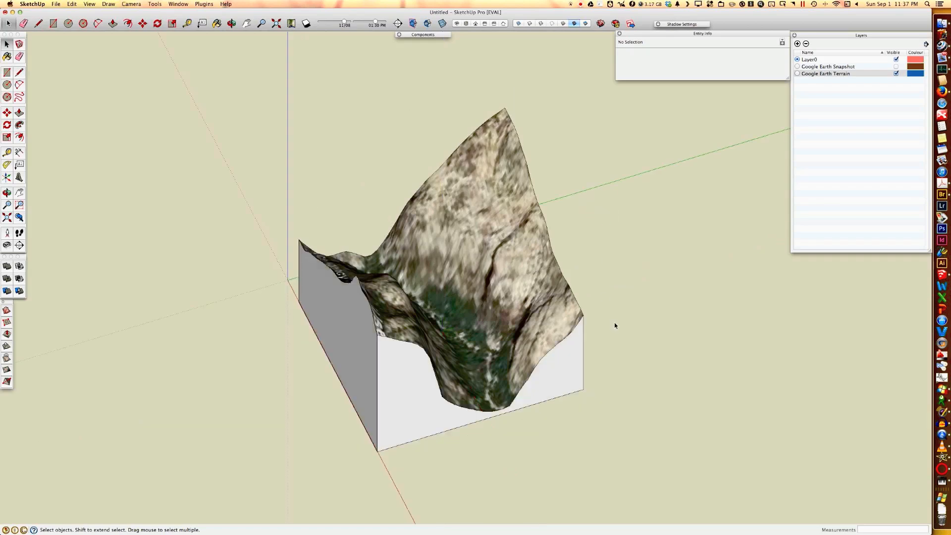
pyautogui.moveTo(615, 325); pyautogui.dragTo(369, 198, button='middle')
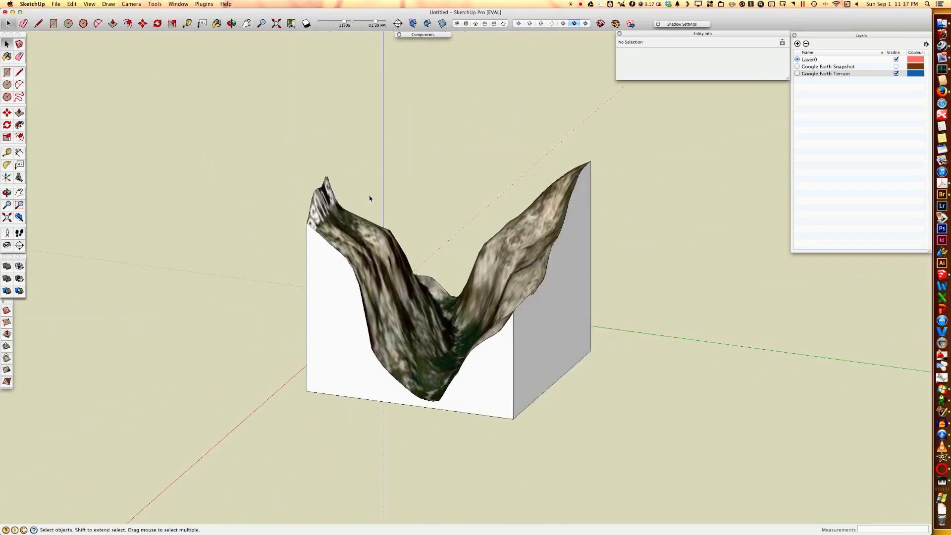
# Add a layer named "Terrain Model Base" and assign the box group beneath the terrain to it
pyautogui.click(550, 321)
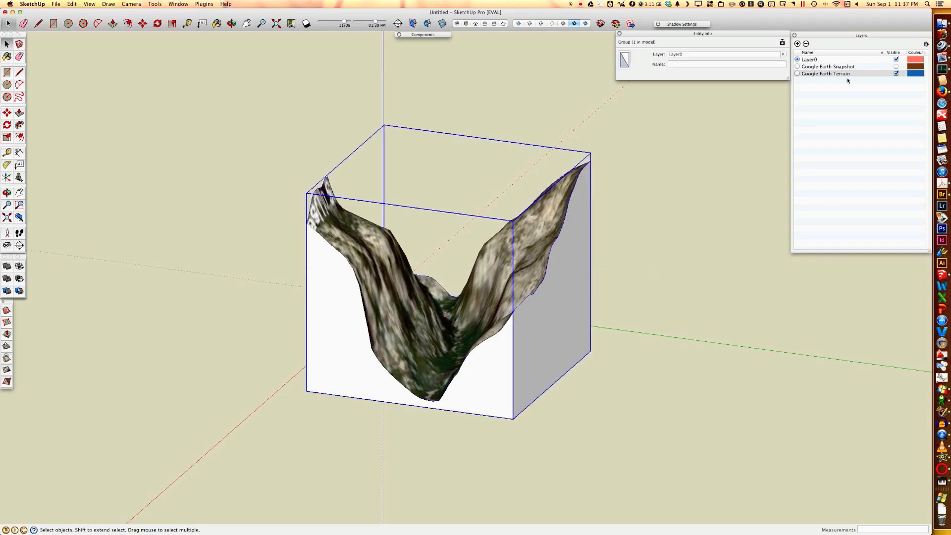
pyautogui.click(797, 43)
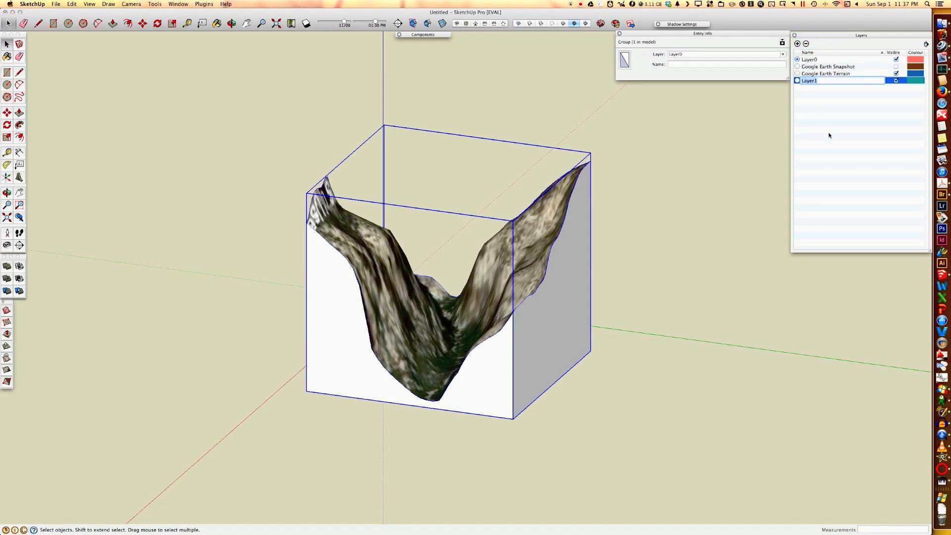
pyautogui.press('BackSpace')
pyautogui.write('Terrain Model Base')
pyautogui.press('Return')
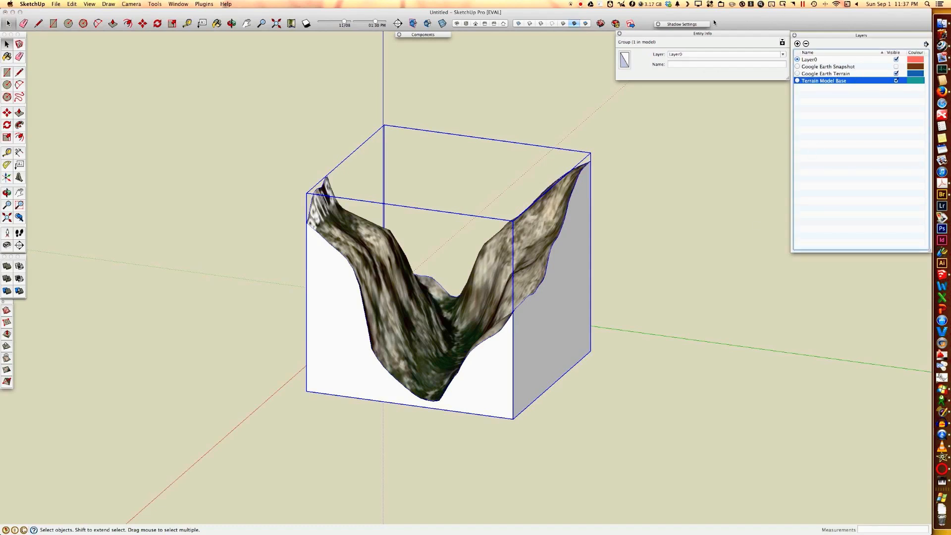
pyautogui.click(782, 56)
pyautogui.click(719, 82)
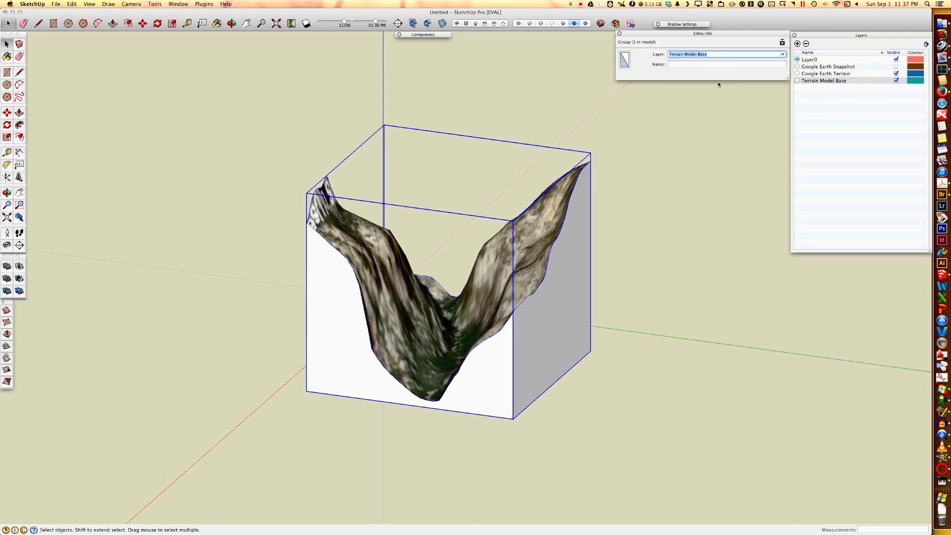
pyautogui.click(706, 157)
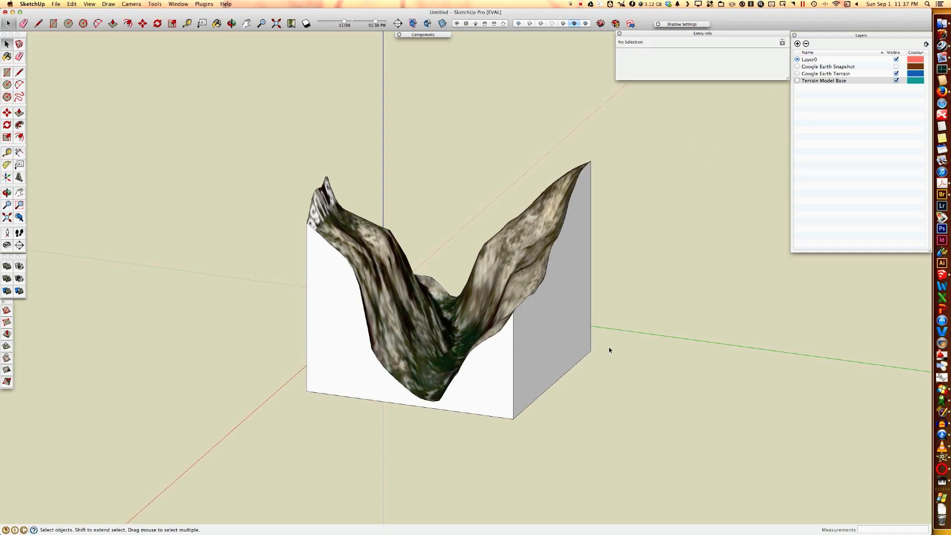
# Draw a rectangle across the underside of the base block, from one corner to the diagonally opposite corner
pyautogui.moveTo(628, 355)
pyautogui.mouseDown(button='middle')
pyautogui.moveTo(573, 127)
pyautogui.moveTo(622, 234)
pyautogui.moveTo(573, 224)
pyautogui.mouseUp(button='middle')
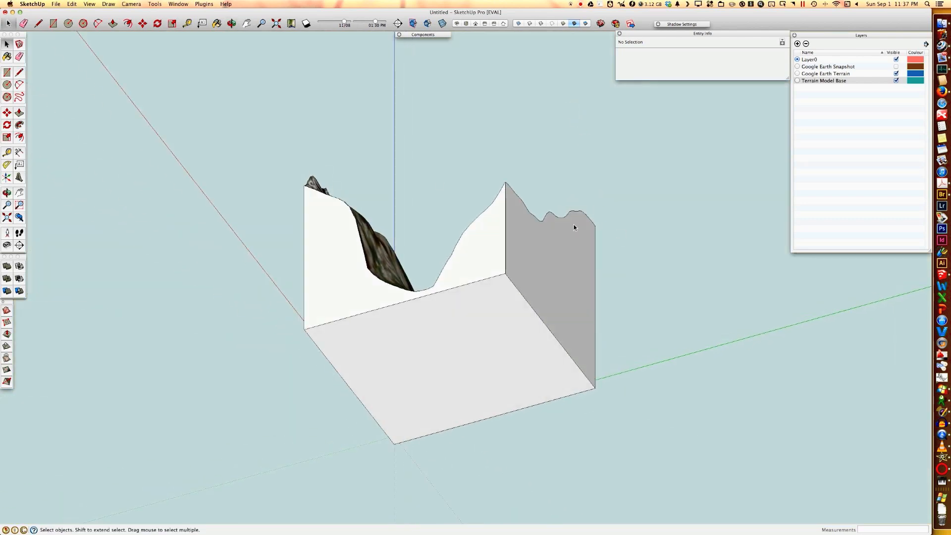
pyautogui.click(7, 72)
pyautogui.click(305, 329)
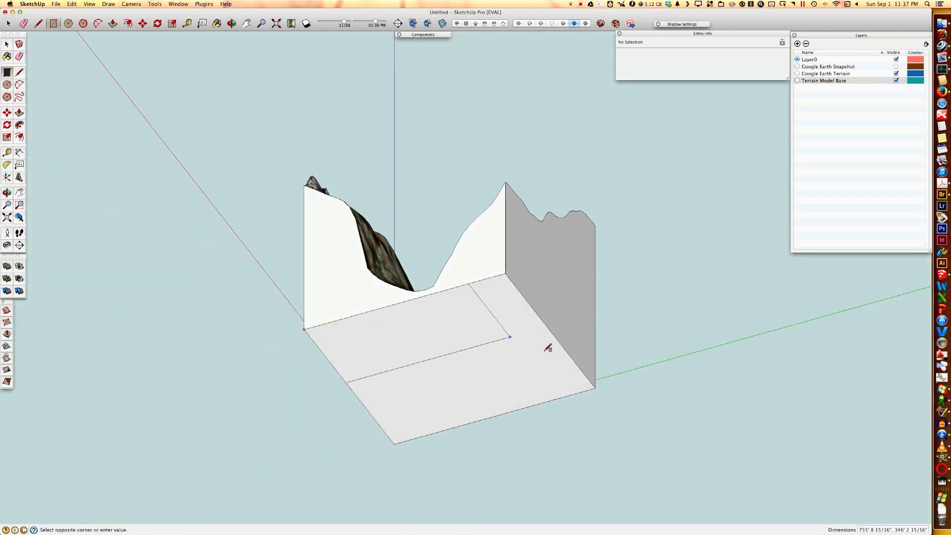
pyautogui.click(595, 387)
# Hide the Terrain Model Base layer so only the terrain and the new rectangle are shown
pyautogui.moveTo(684, 294); pyautogui.dragTo(698, 498, button='middle')
pyautogui.moveTo(653, 266); pyautogui.dragTo(649, 297, button='middle')
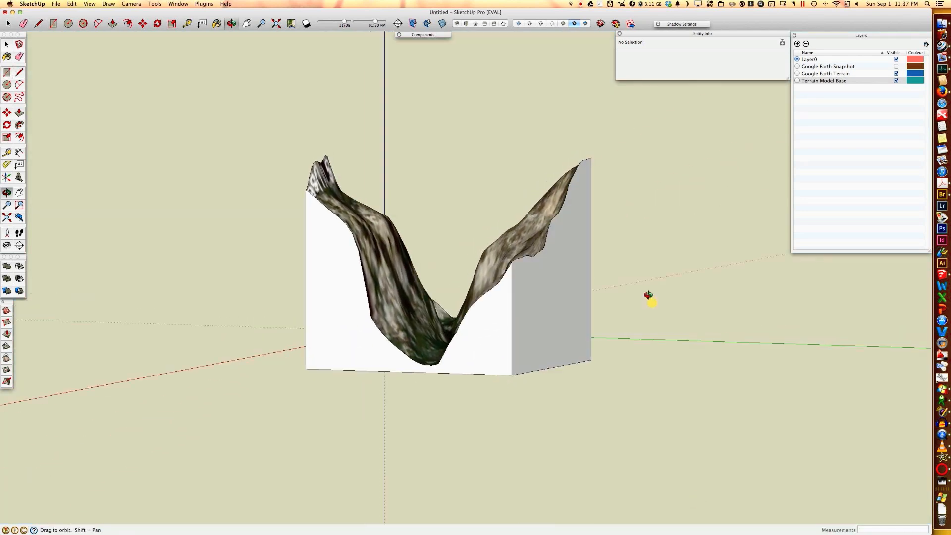
pyautogui.click(896, 80)
pyautogui.moveTo(544, 315); pyautogui.dragTo(643, 398, button='middle')
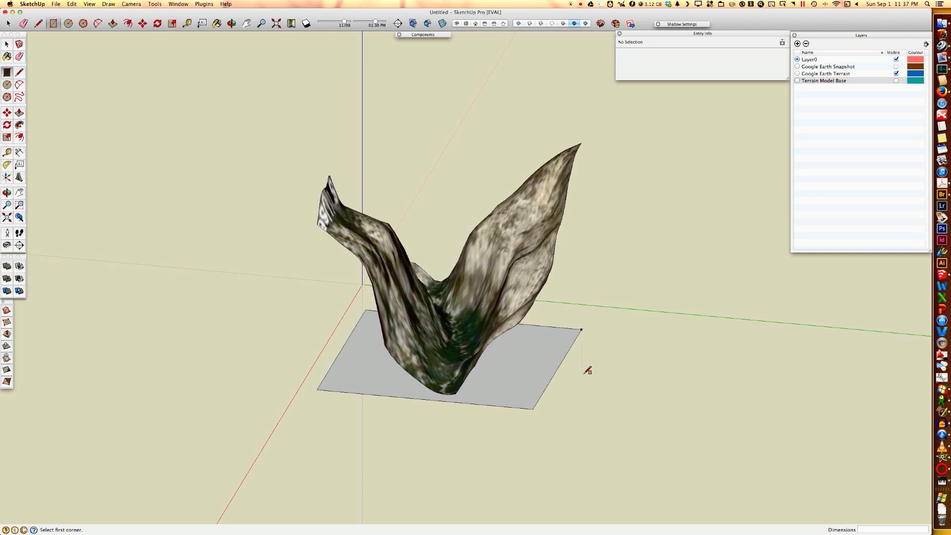
# Group the rectangle's face with its edges and open the new group for editing
pyautogui.press('space')
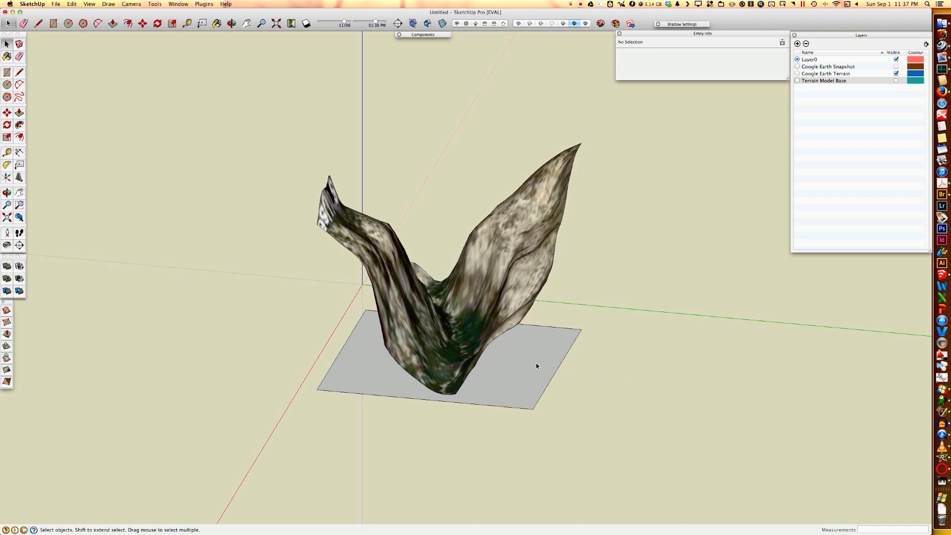
pyautogui.click(537, 364)
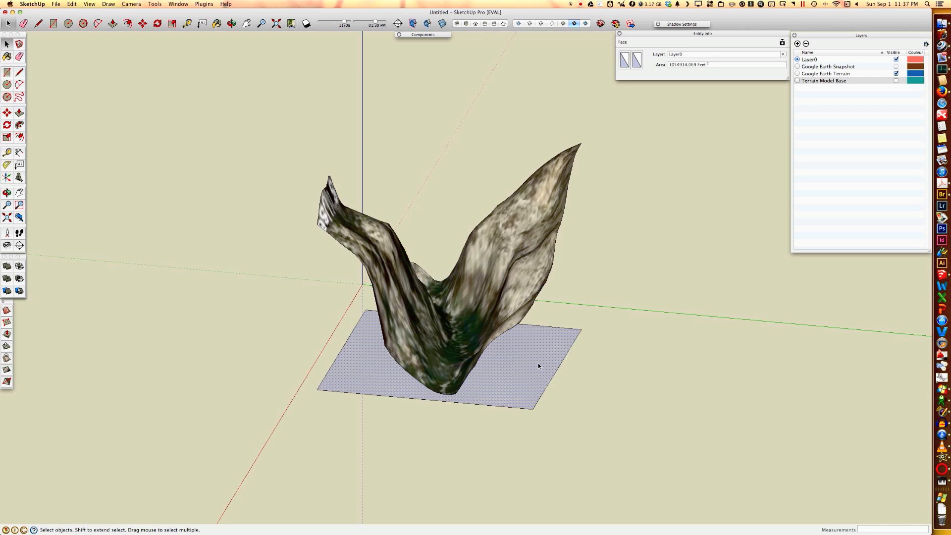
pyautogui.doubleClick(537, 364)
pyautogui.rightClick(537, 364)
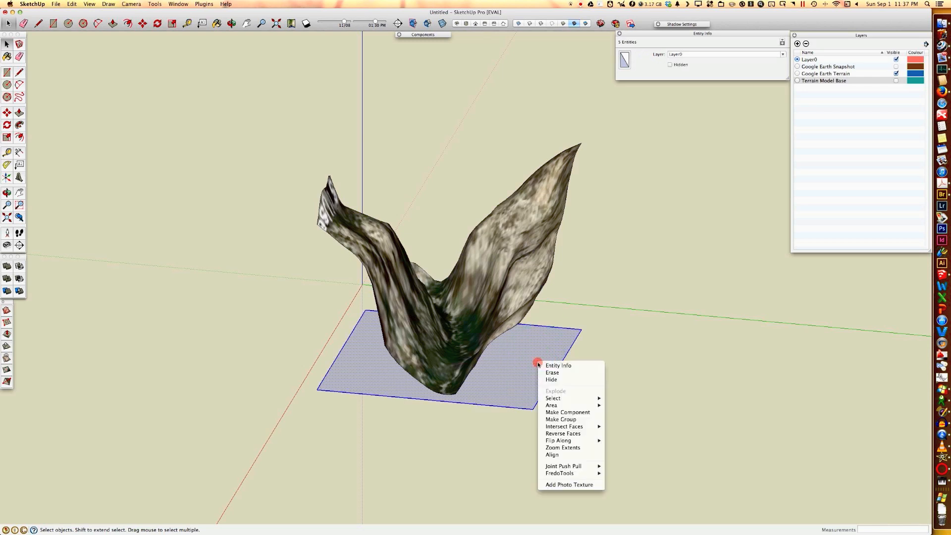
pyautogui.click(574, 420)
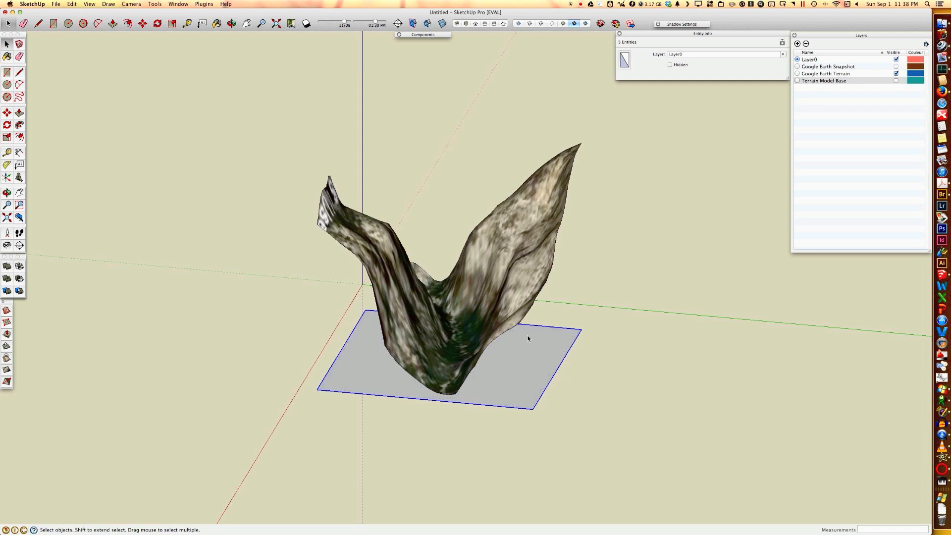
pyautogui.doubleClick(539, 359)
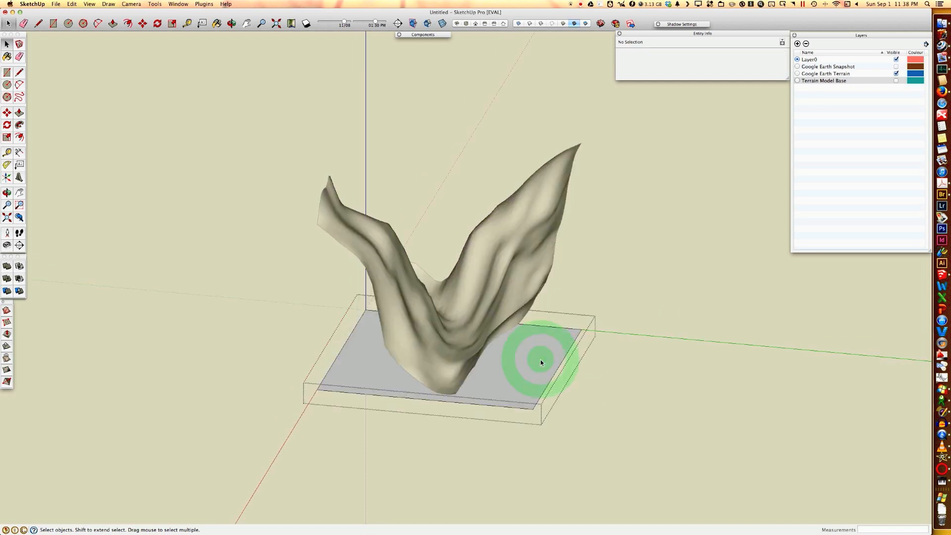
pyautogui.press('o')
pyautogui.moveTo(603, 384); pyautogui.dragTo(638, 299)
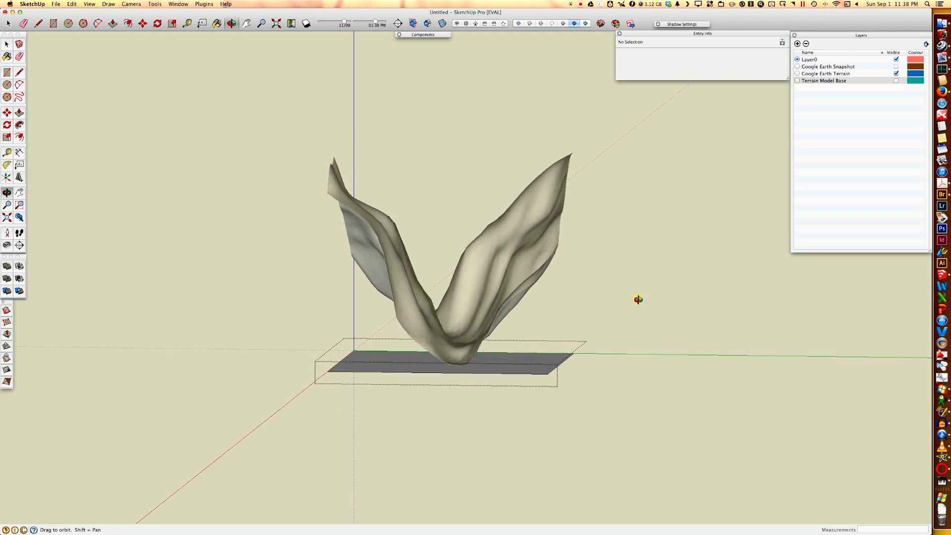
pyautogui.press('space')
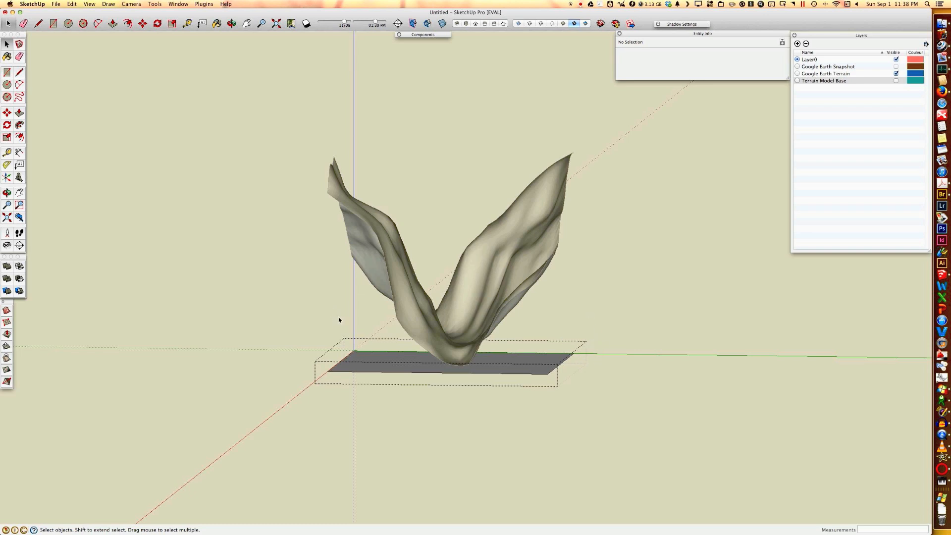
pyautogui.press('m')
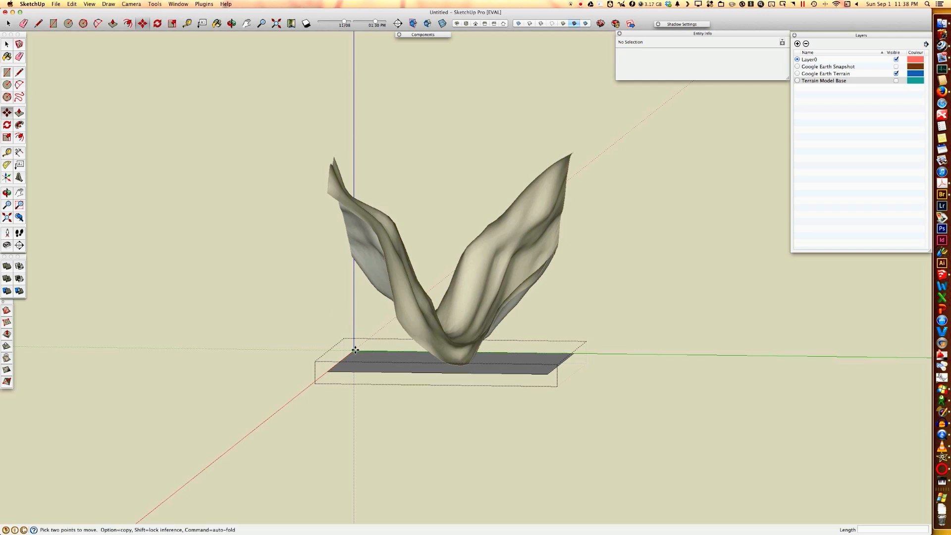
pyautogui.click(355, 350)
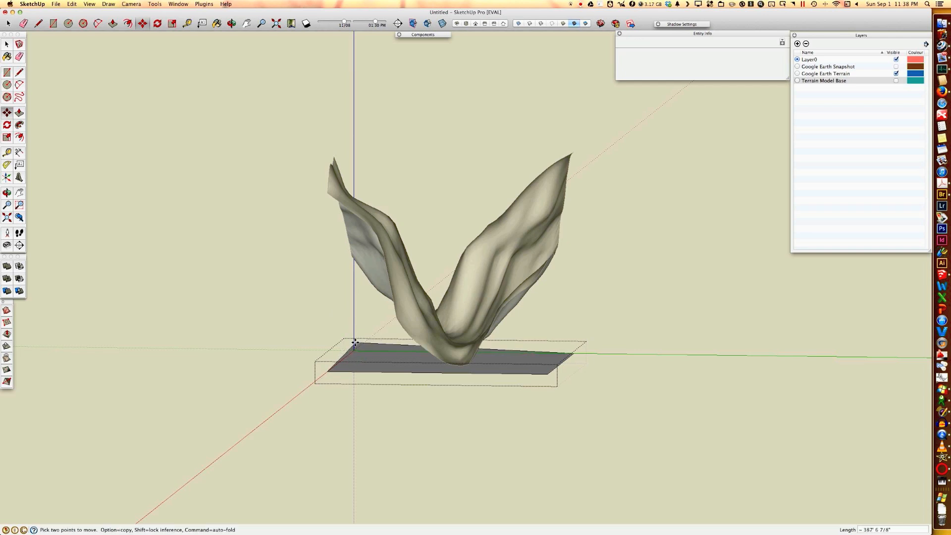
pyautogui.press('Escape')
# Copy the rectangle's face and edges 16' straight up along the blue axis from its corner, using the Move tool
pyautogui.press('space')
pyautogui.click(376, 364)
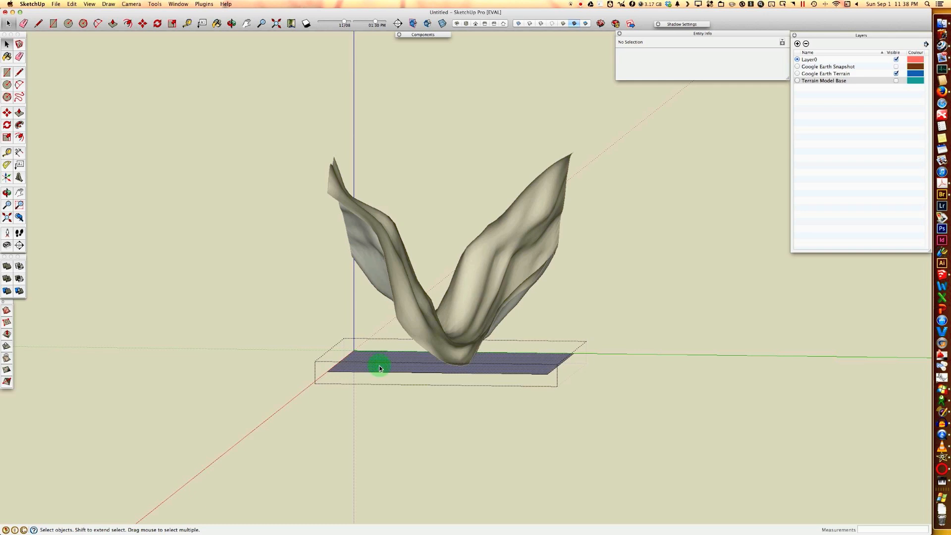
pyautogui.doubleClick(375, 365)
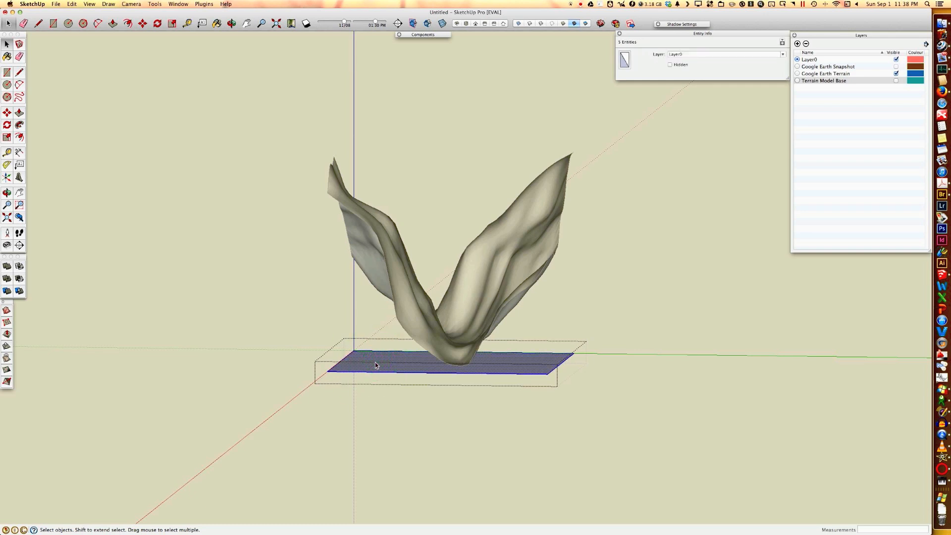
pyautogui.press('m')
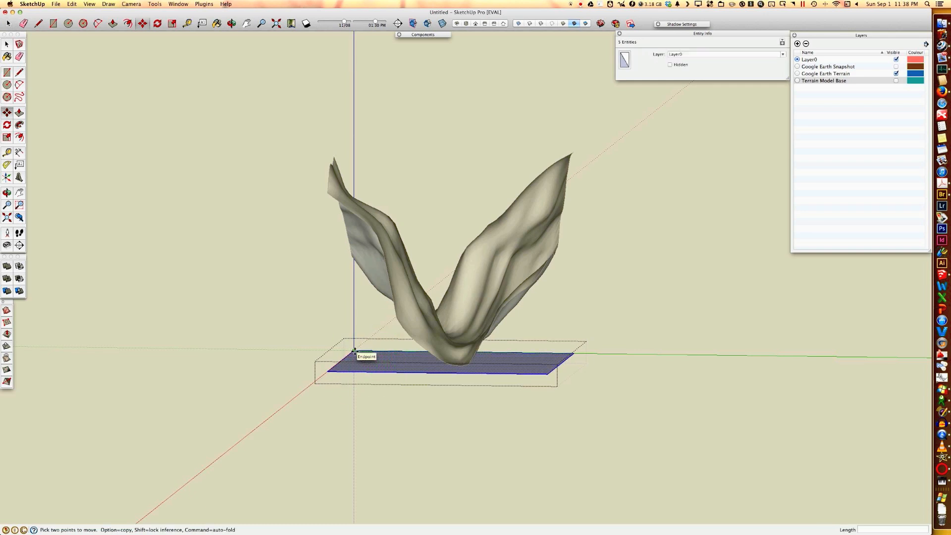
pyautogui.click(355, 350)
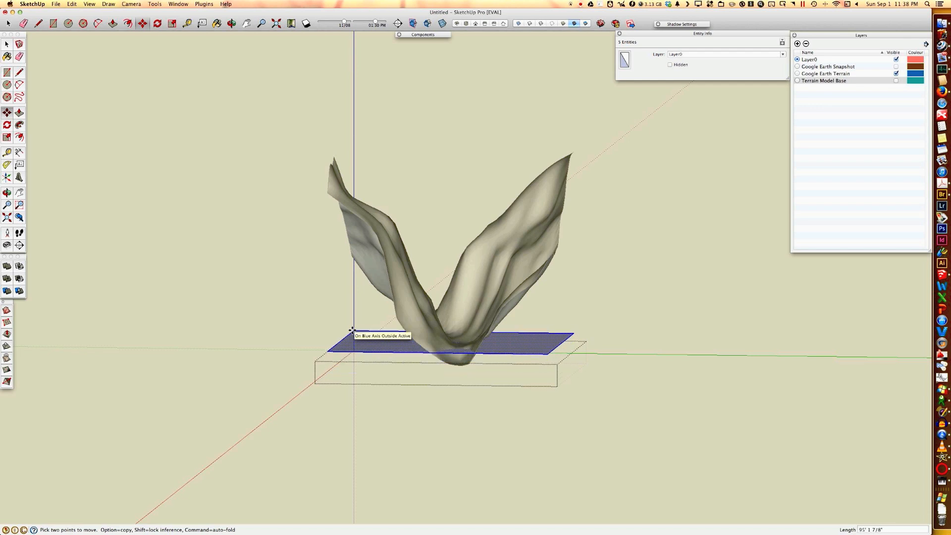
pyautogui.press('alt')
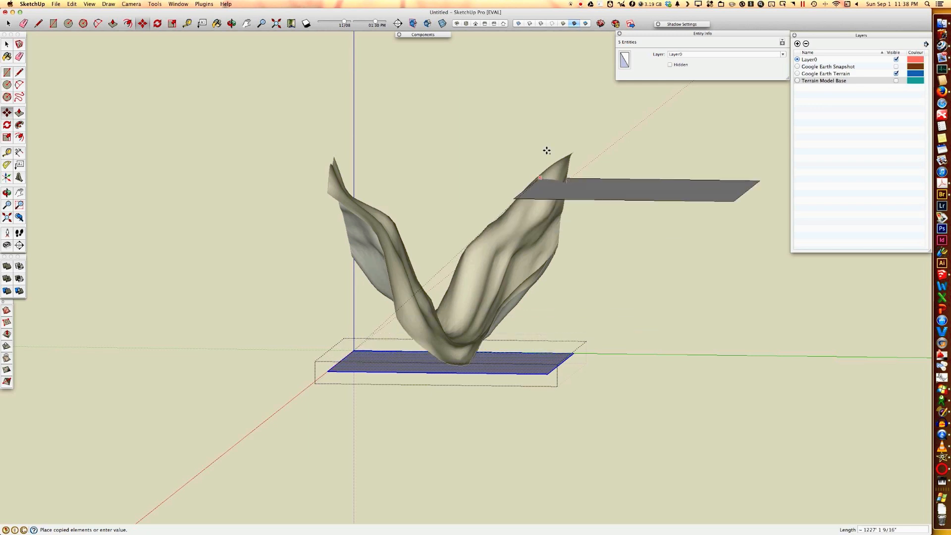
pyautogui.click(474, 24)
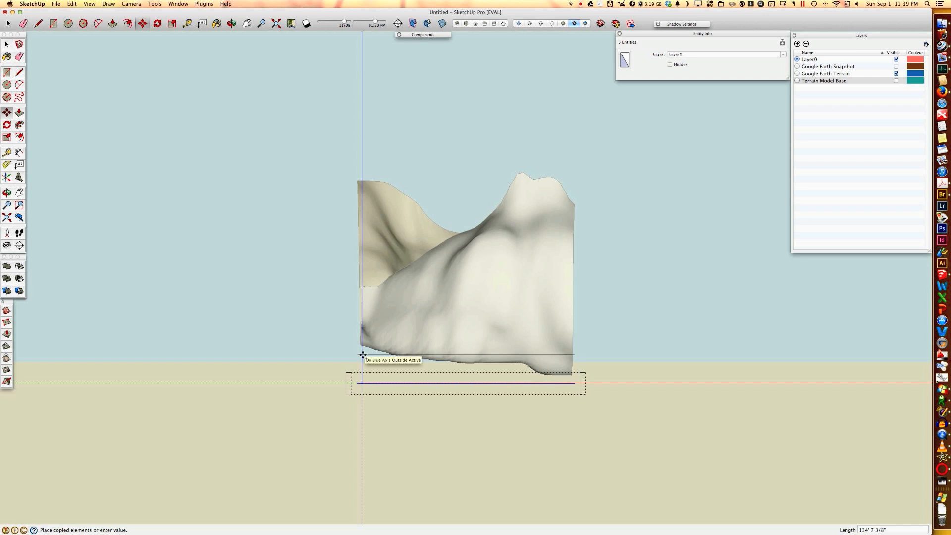
pyautogui.write('16')
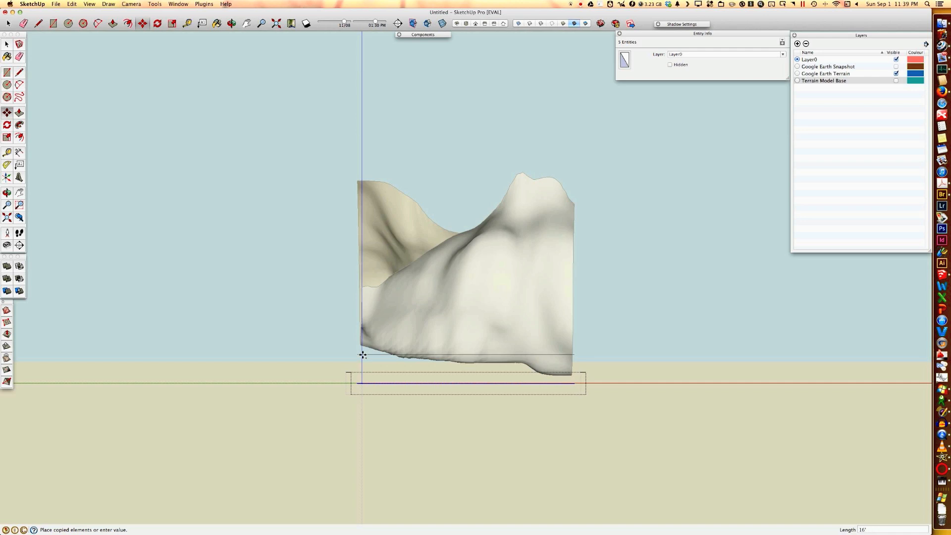
pyautogui.press('Return')
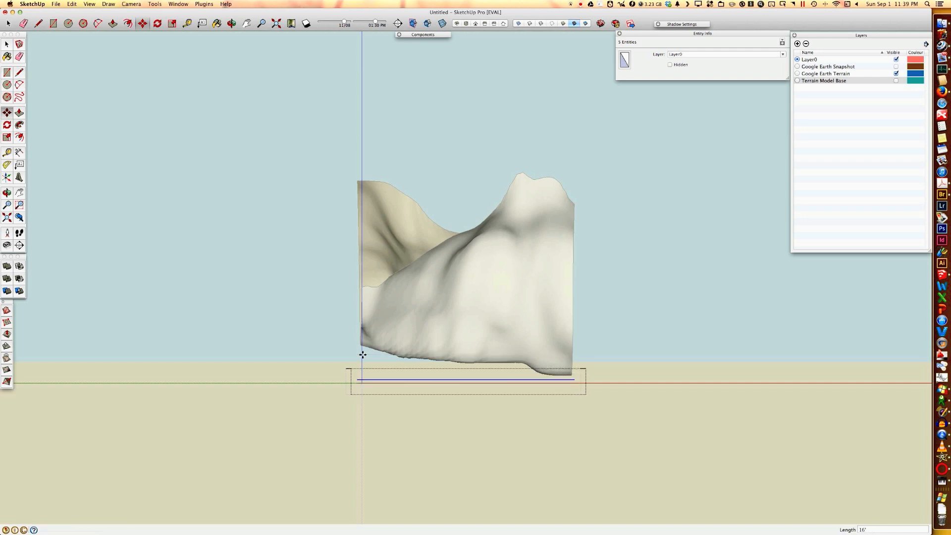
# Repeat the copied rectangle upward at the same spacing as a 62x array, enough to span the terrain's height
pyautogui.press('Return')
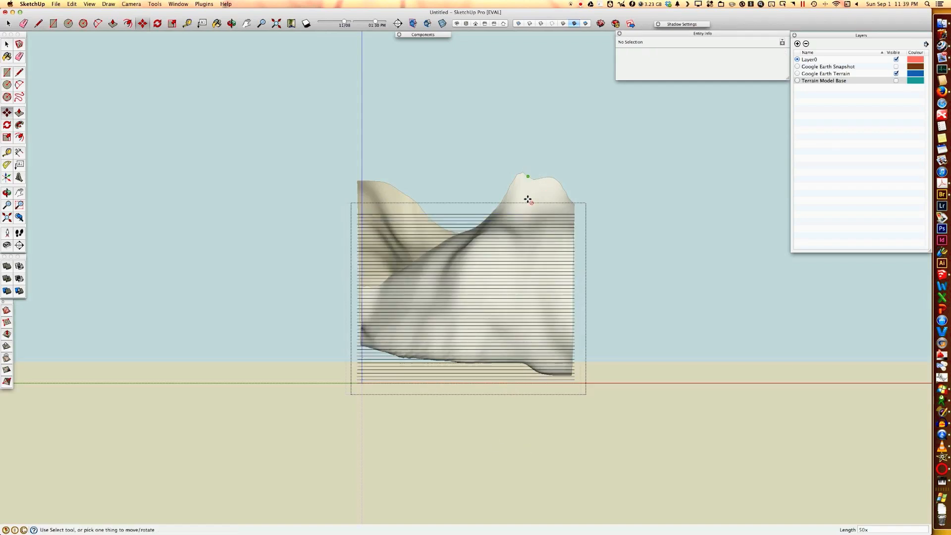
pyautogui.write('60x')
pyautogui.press('Return')
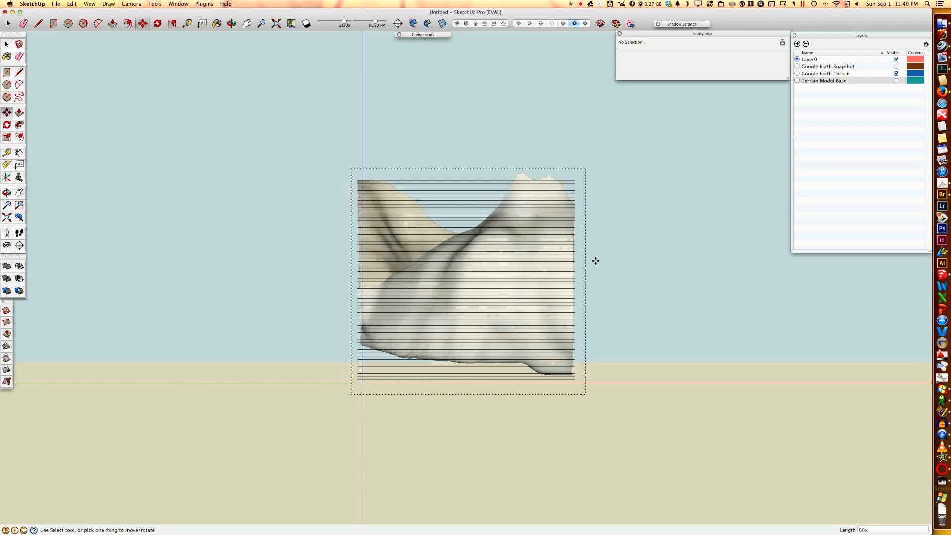
pyautogui.write('64x')
pyautogui.press('Return')
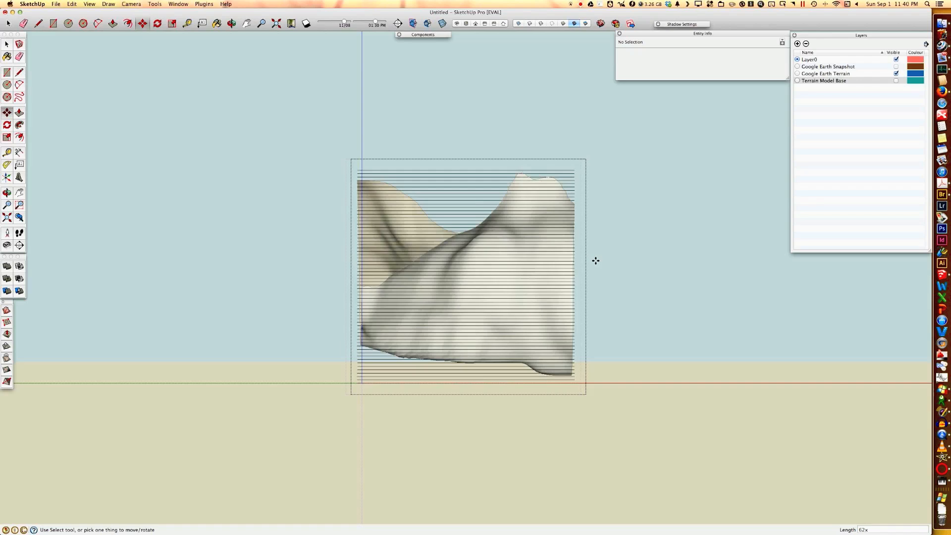
pyautogui.press('Return')
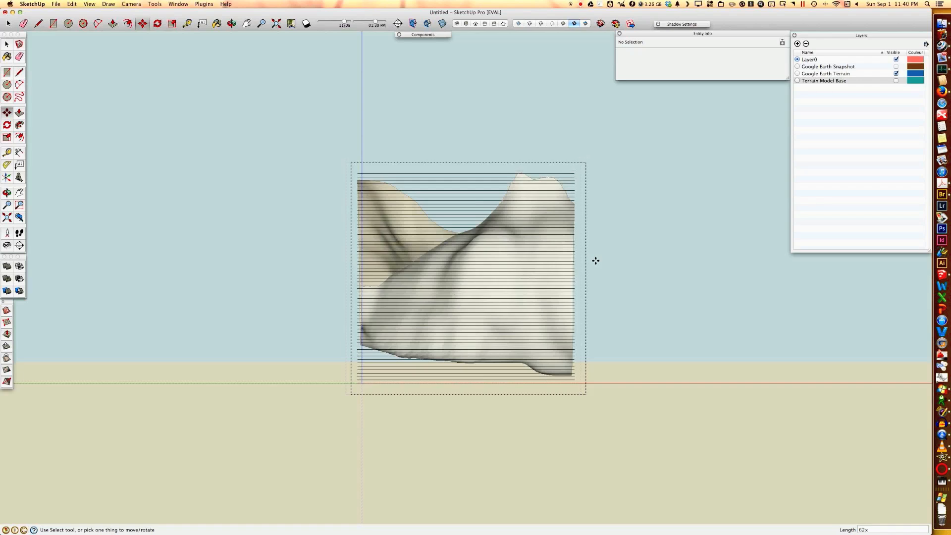
pyautogui.press('space')
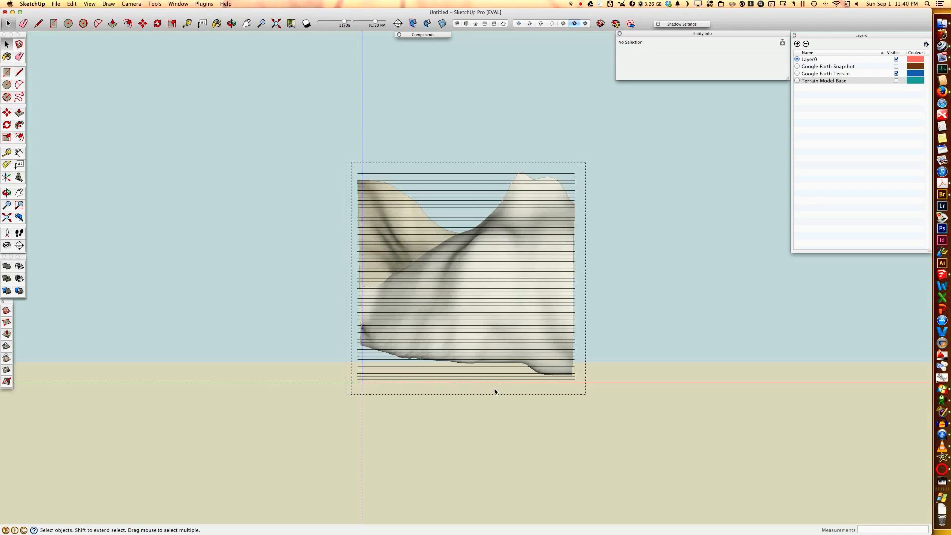
# Delete the lowest rectangles of the stack lying below the terrain and close the group
pyautogui.click(476, 382)
pyautogui.moveTo(475, 378); pyautogui.dragTo(474, 386)
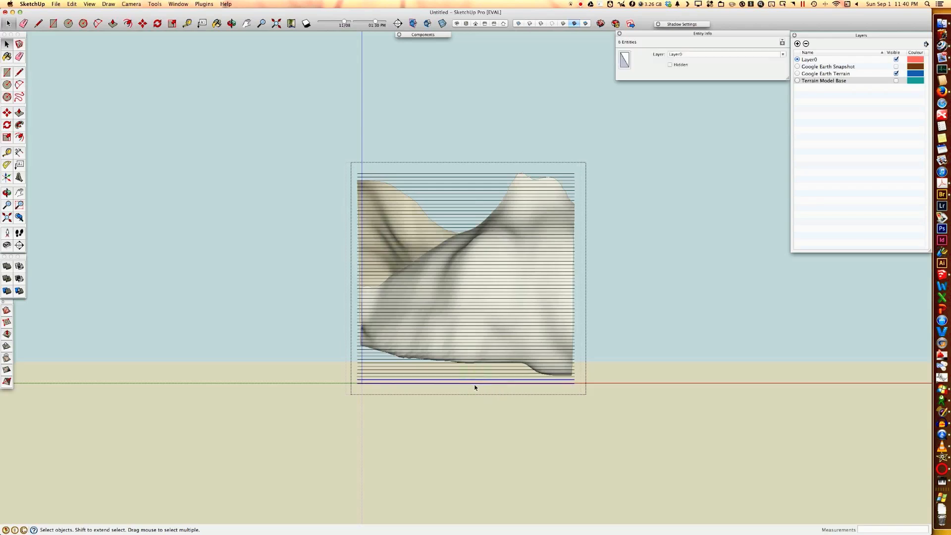
pyautogui.press('Delete')
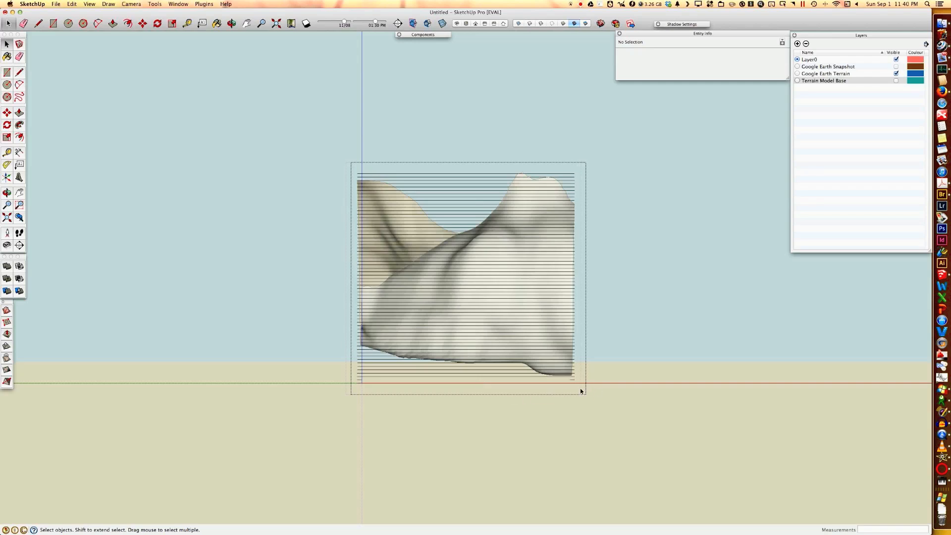
pyautogui.moveTo(580, 386); pyautogui.dragTo(354, 382)
pyautogui.press('Delete')
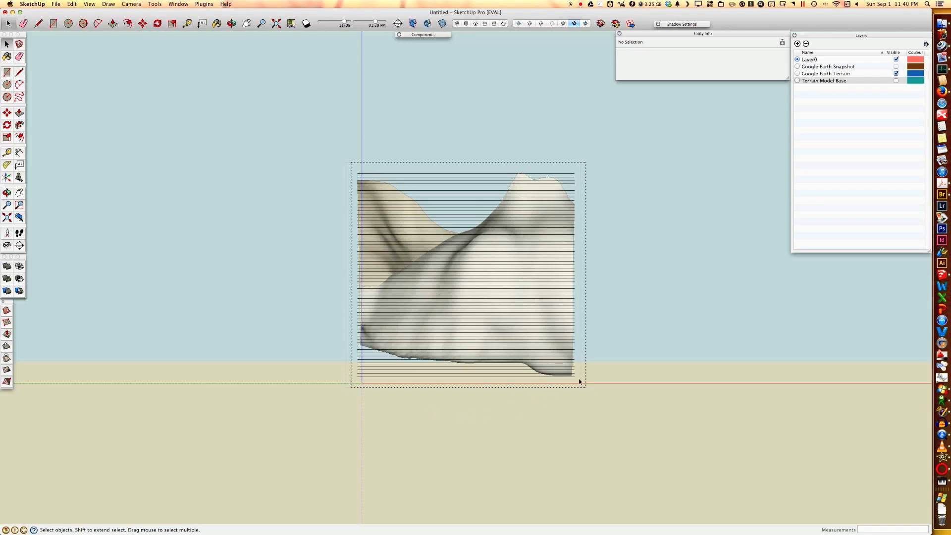
pyautogui.moveTo(579, 381); pyautogui.dragTo(355, 377)
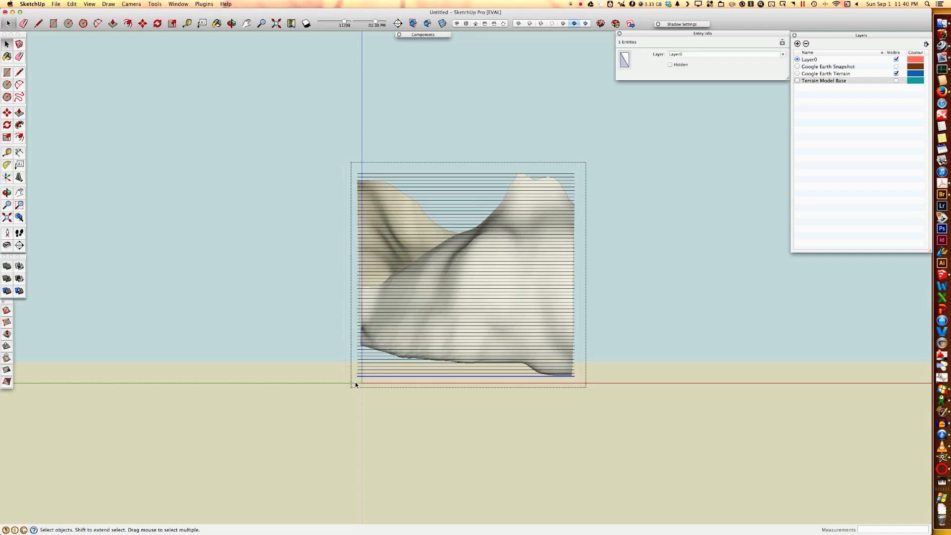
pyautogui.press('Delete')
pyautogui.click(658, 303)
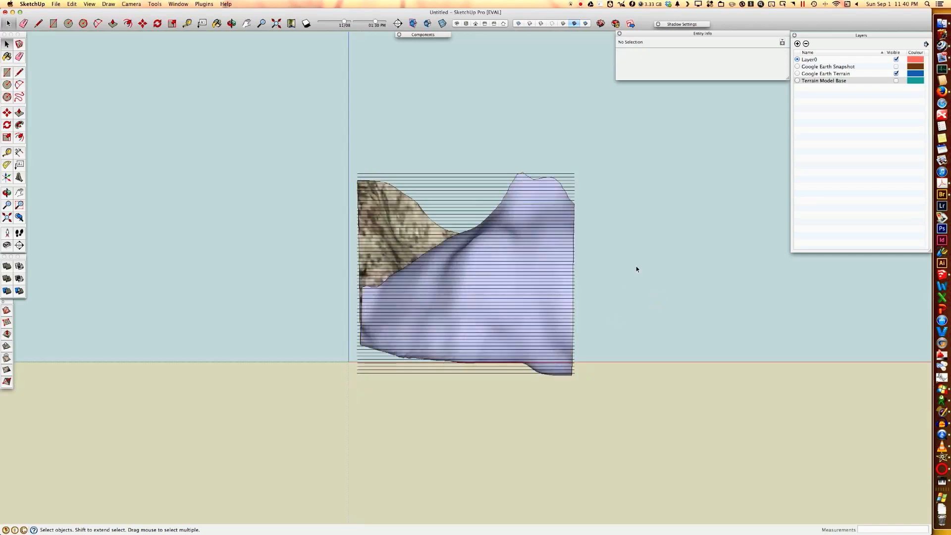
# Intersect the faces of the stacked rectangles group with the model to cut contour lines across the terrain
pyautogui.moveTo(636, 268); pyautogui.dragTo(399, 401, button='middle')
pyautogui.click(445, 240)
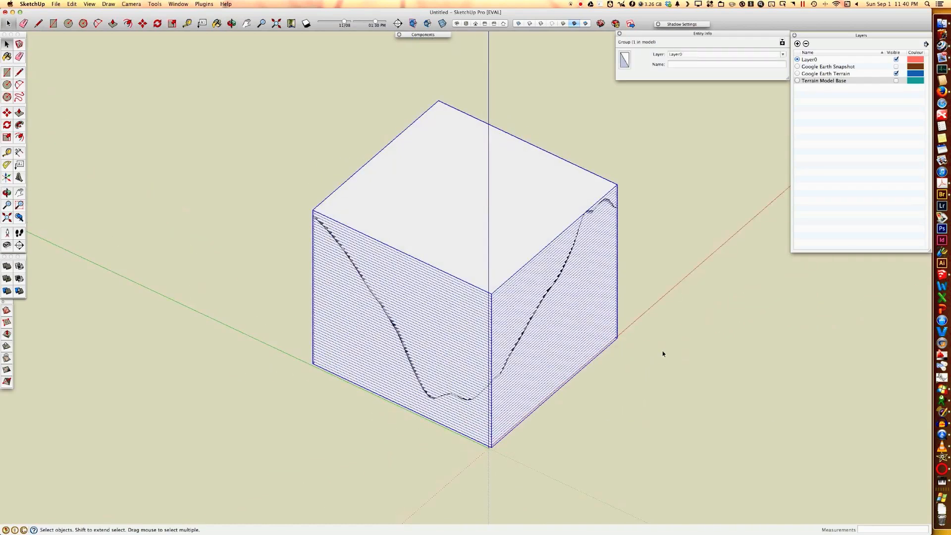
pyautogui.moveTo(577, 365); pyautogui.dragTo(607, 386, button='middle')
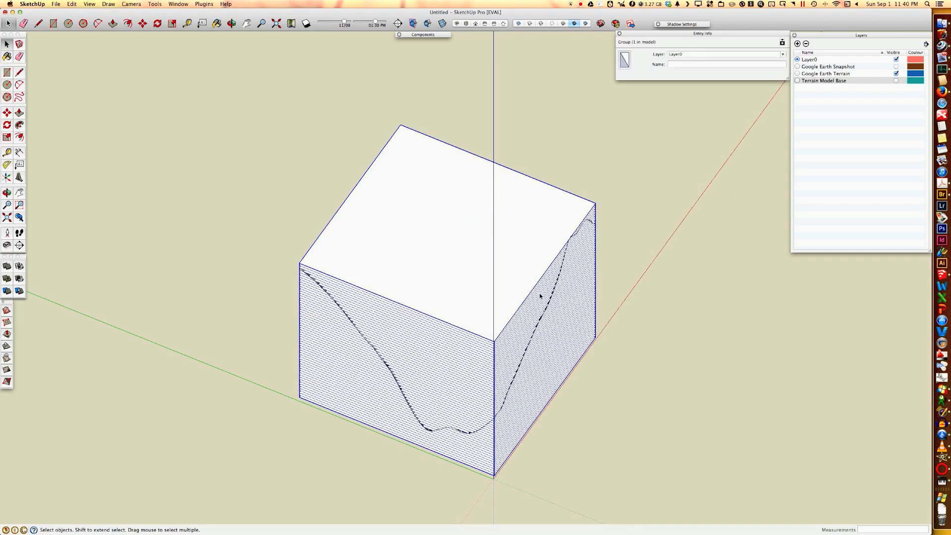
pyautogui.rightClick(420, 227)
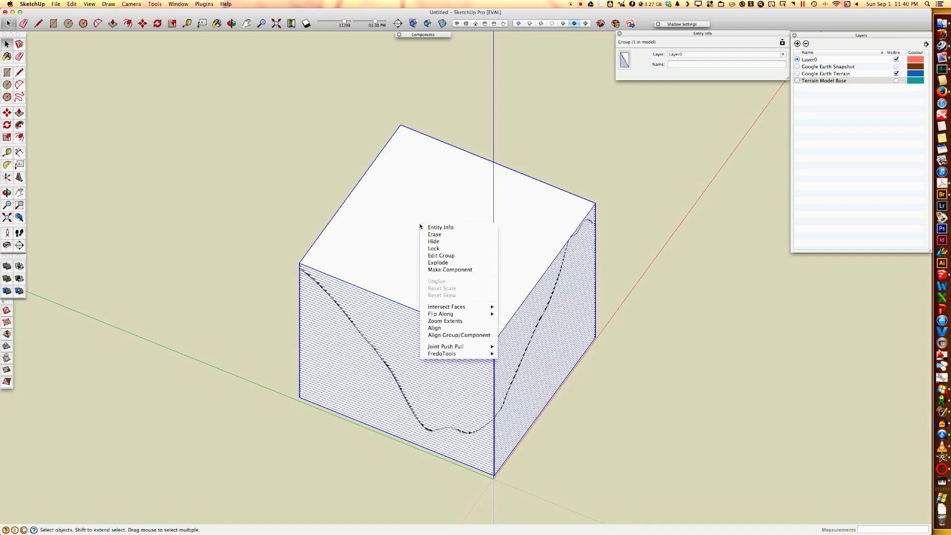
pyautogui.moveTo(461, 311)
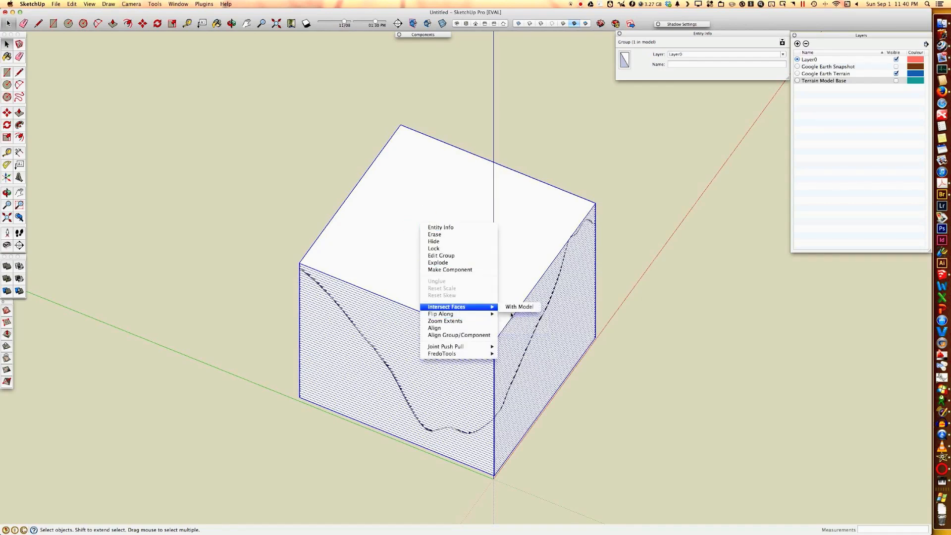
pyautogui.click(515, 308)
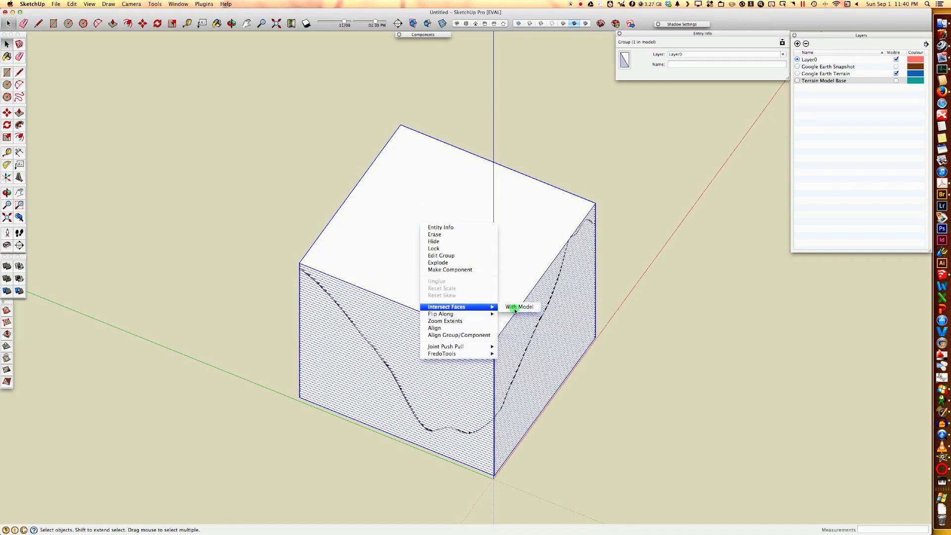
pyautogui.click(677, 281)
# Delete the stacked rectangles group and hide the Google Earth Terrain layer to isolate the contour lines
pyautogui.click(451, 205)
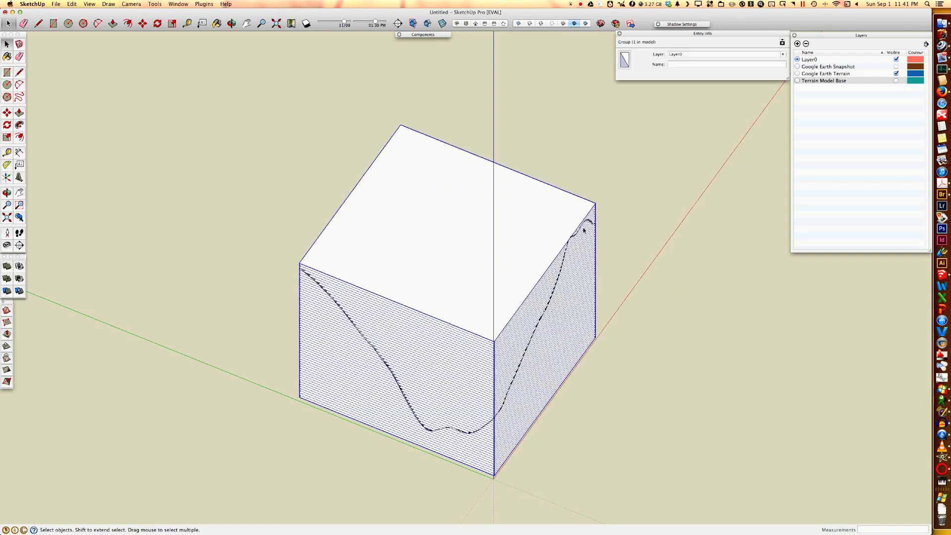
pyautogui.press('Delete')
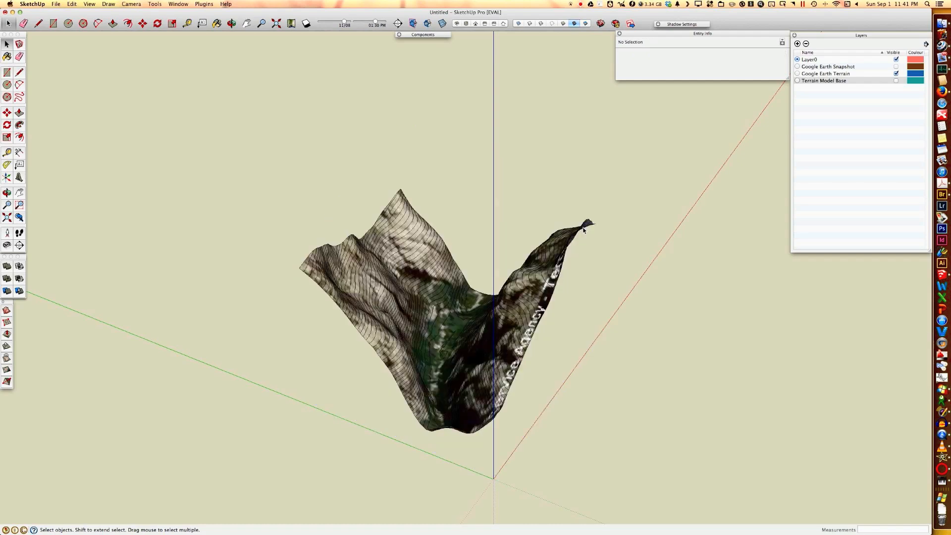
pyautogui.moveTo(579, 315); pyautogui.dragTo(574, 372, button='middle')
pyautogui.press('space')
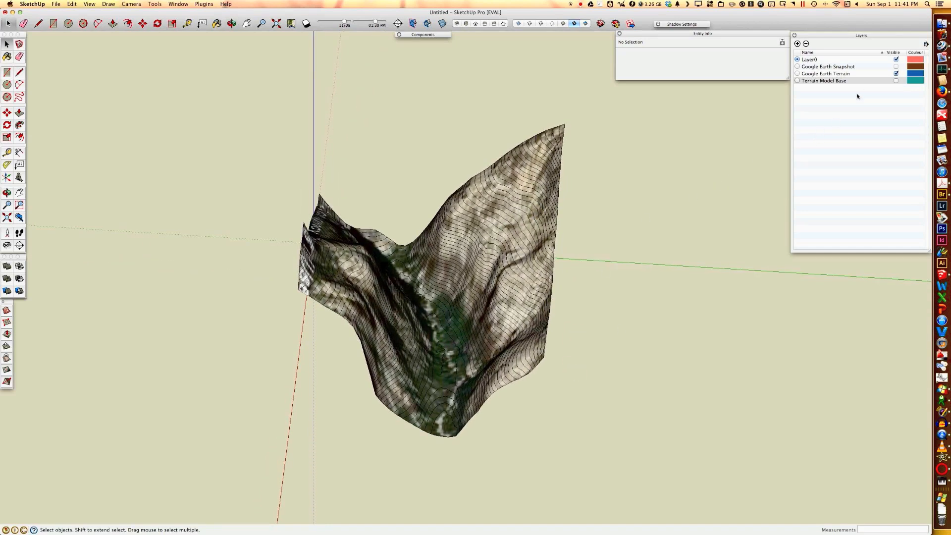
pyautogui.click(896, 74)
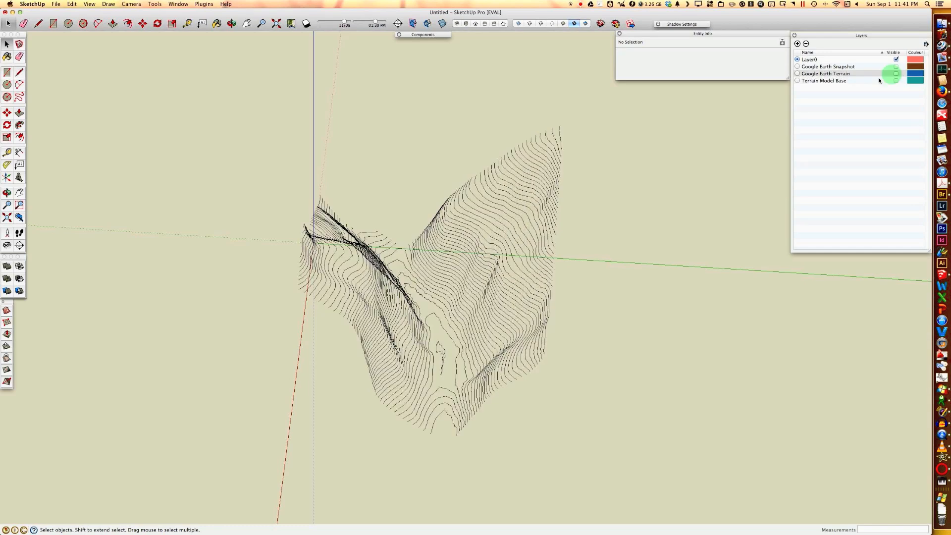
# Select all the contour line edges and make them a single group
pyautogui.moveTo(637, 249); pyautogui.dragTo(531, 233, button='middle')
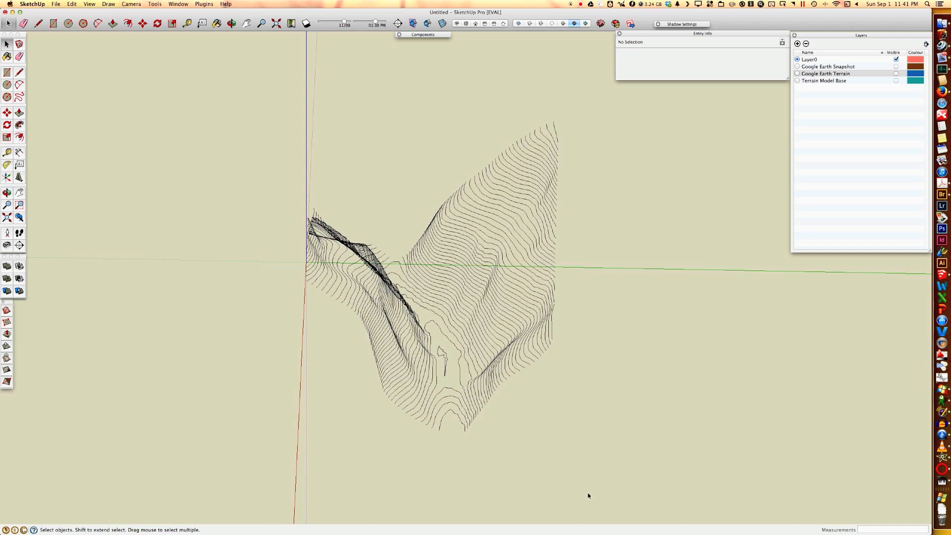
pyautogui.moveTo(613, 488); pyautogui.dragTo(239, 99)
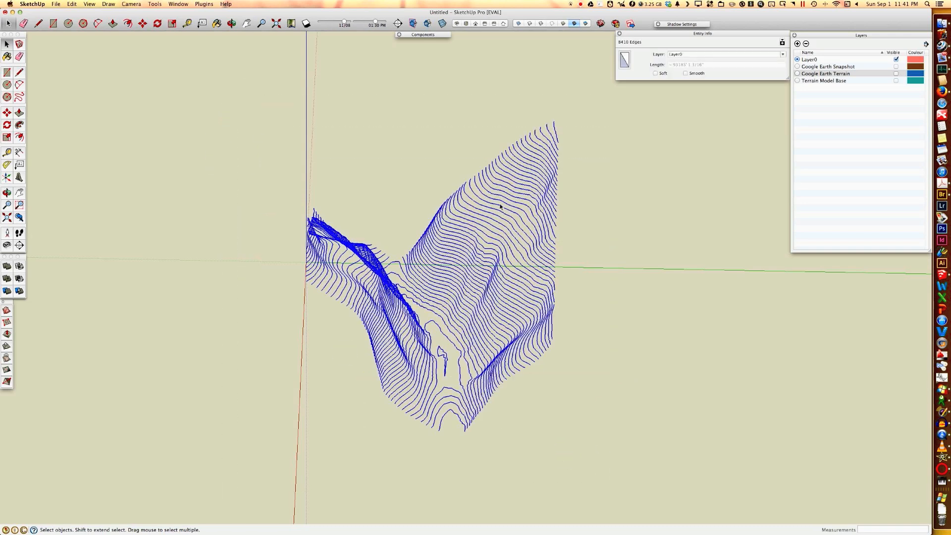
pyautogui.rightClick(502, 187)
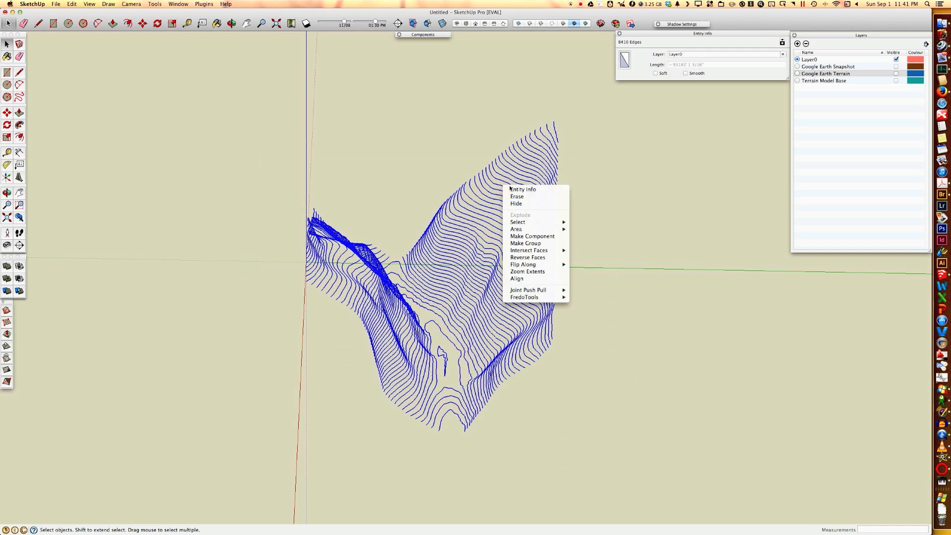
pyautogui.click(542, 243)
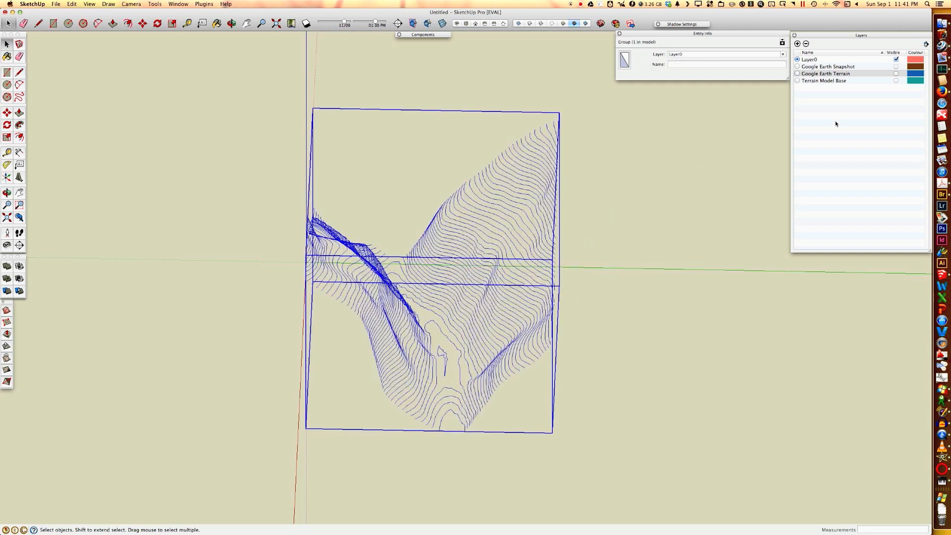
# Add a new layer named Contour Lines
pyautogui.click(797, 44)
pyautogui.write('C')
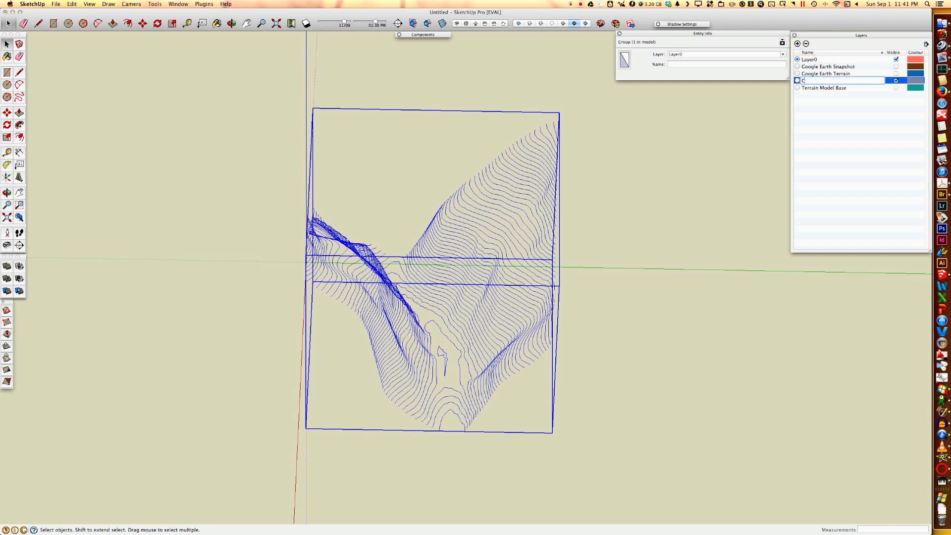
pyautogui.write('ontour Lines')
pyautogui.press('Return')
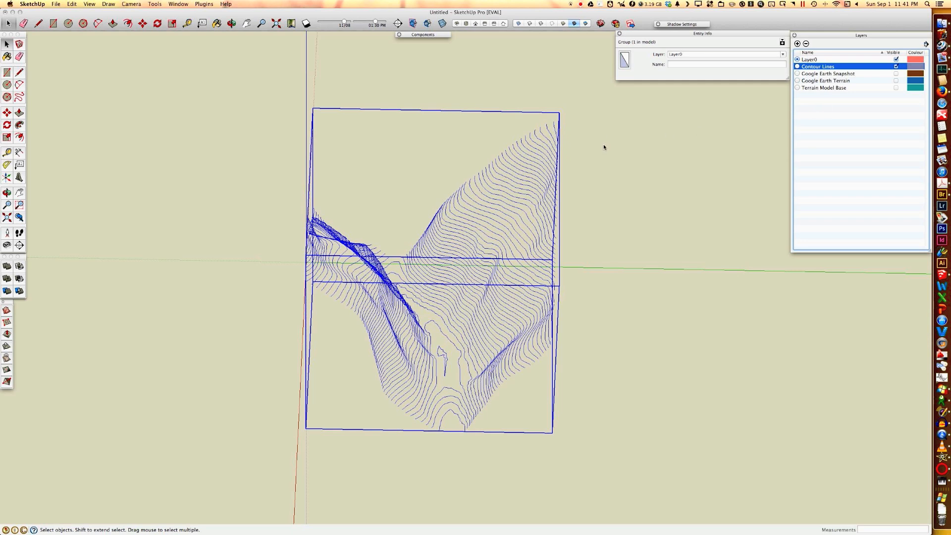
pyautogui.click(662, 181)
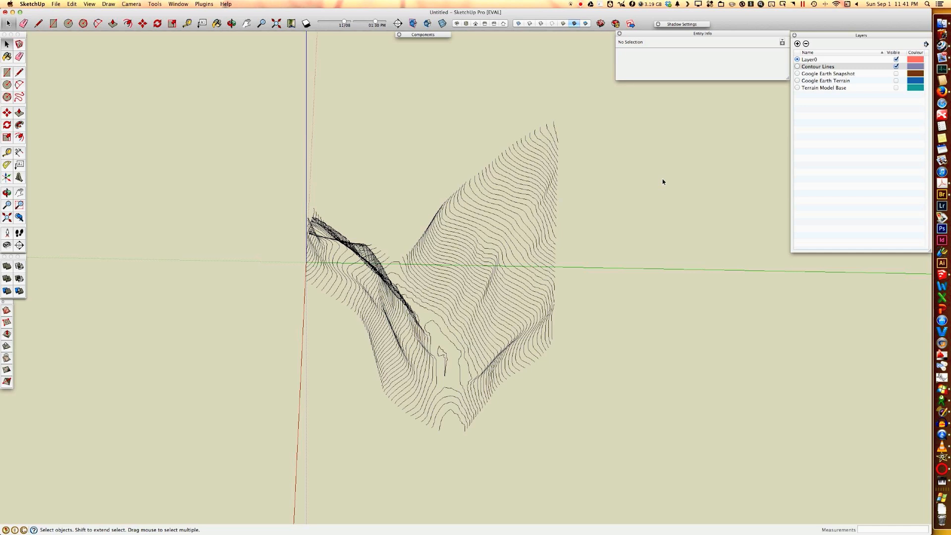
# Copy the contour lines group to the clipboard
pyautogui.click(506, 208)
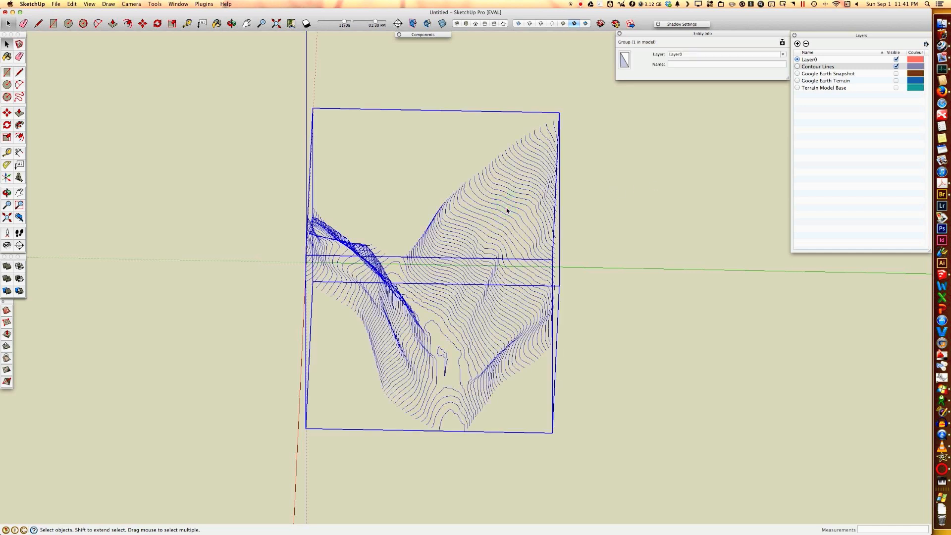
pyautogui.rightClick(506, 211)
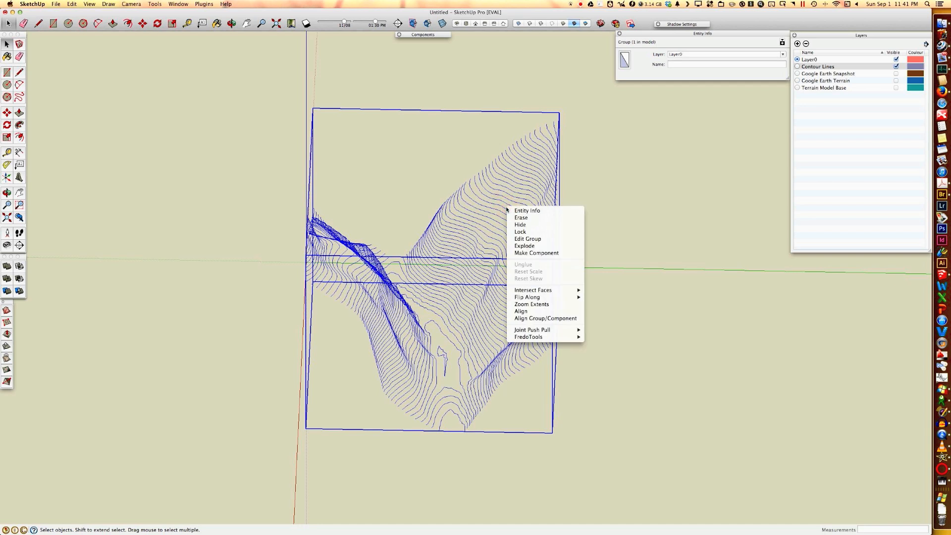
pyautogui.click(382, 120)
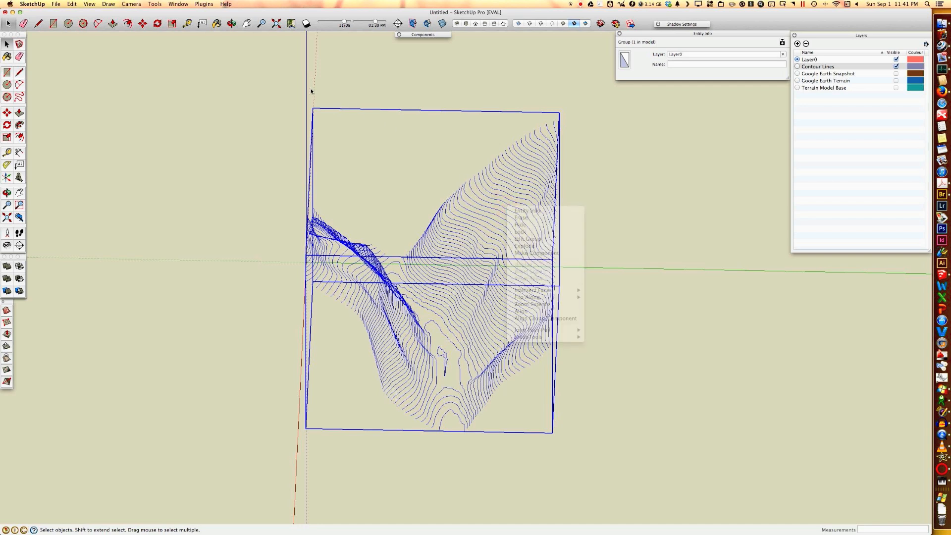
pyautogui.click(68, 4)
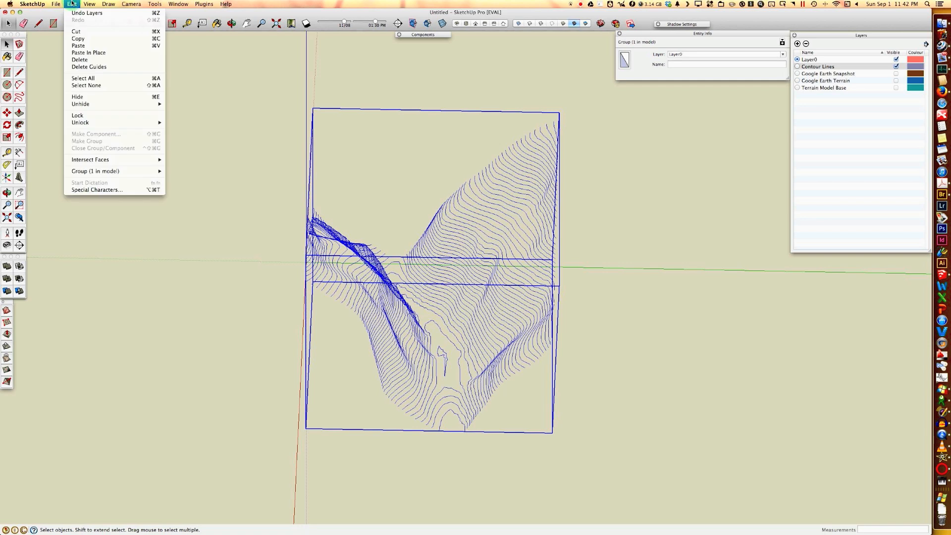
pyautogui.click(80, 38)
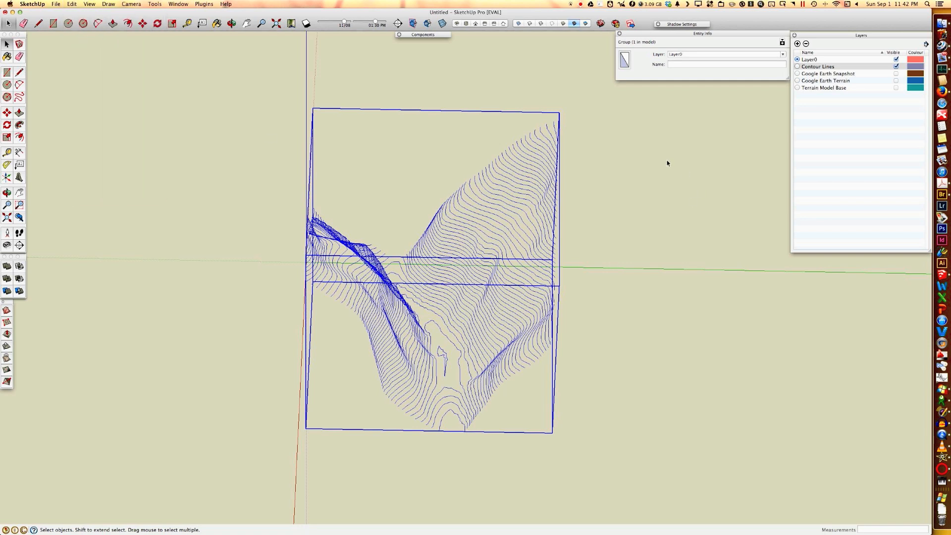
# Assign the contour lines group to the Contour Lines layer and hide that layer
pyautogui.click(783, 54)
pyautogui.click(711, 61)
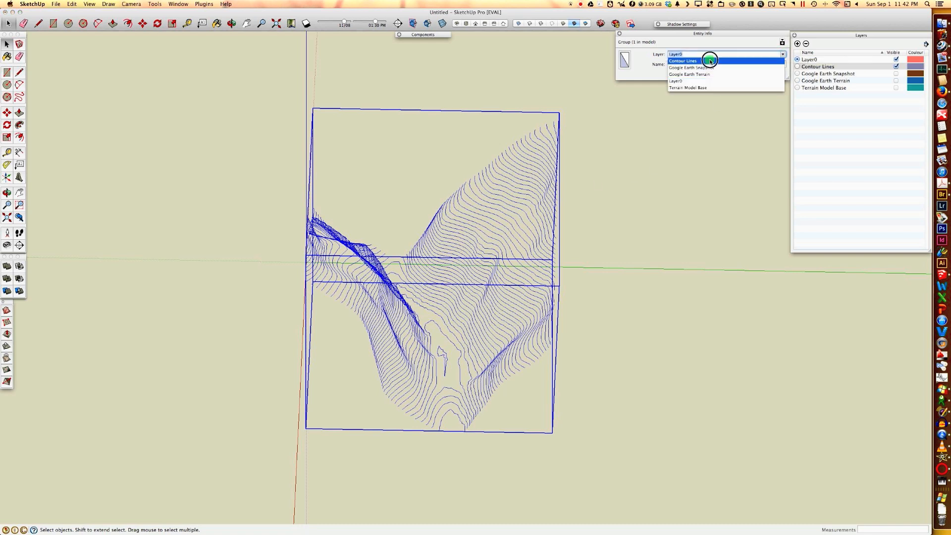
pyautogui.click(746, 122)
pyautogui.click(896, 66)
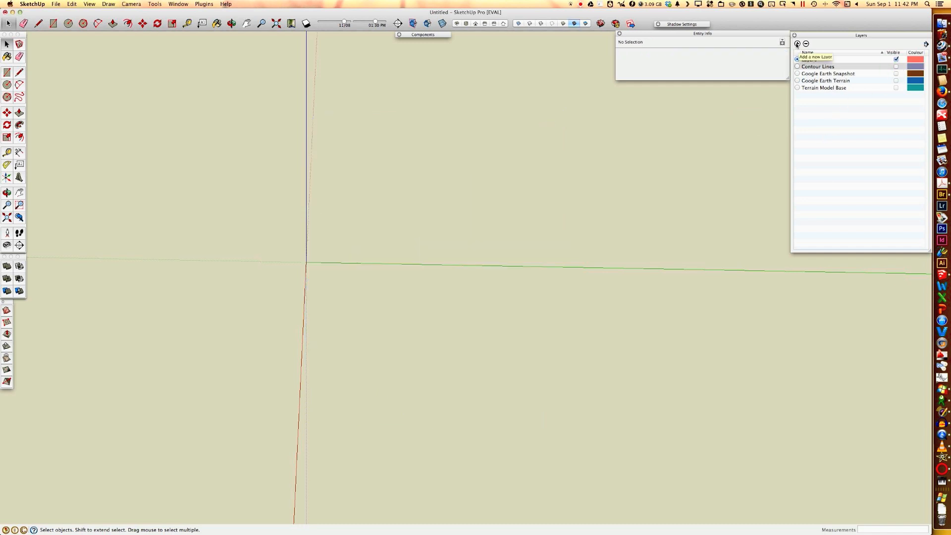
# Paste the copied contour group in place and add a new layer named Contour Lines Dupe
pyautogui.click(71, 4)
pyautogui.click(95, 52)
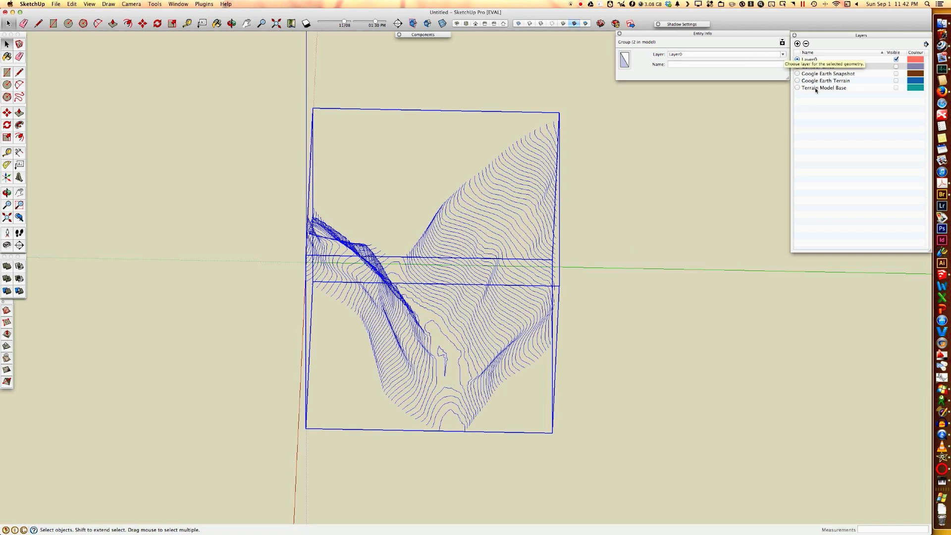
pyautogui.click(796, 43)
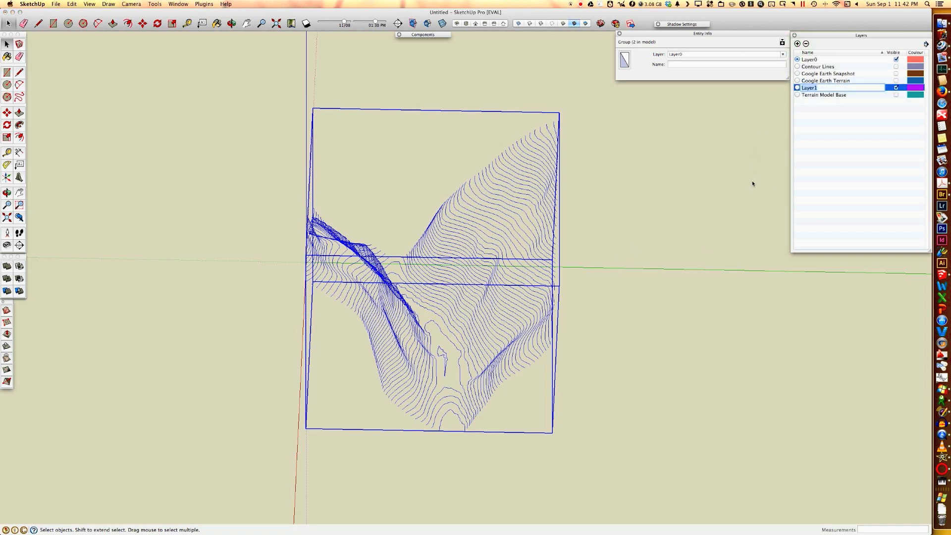
pyautogui.write('Contour Lines Dupe')
pyautogui.press('Return')
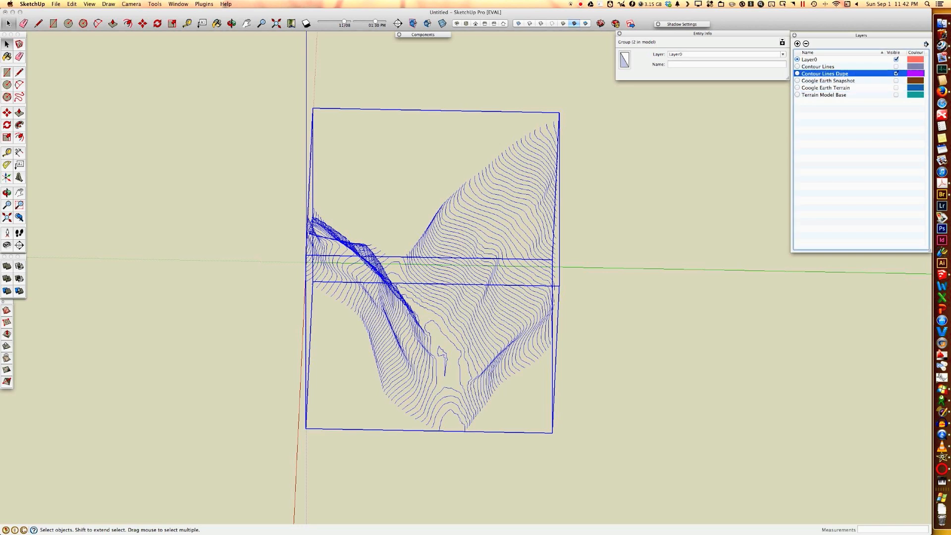
# Assign the pasted contour group to the Contour Lines Dupe layer
pyautogui.click(783, 54)
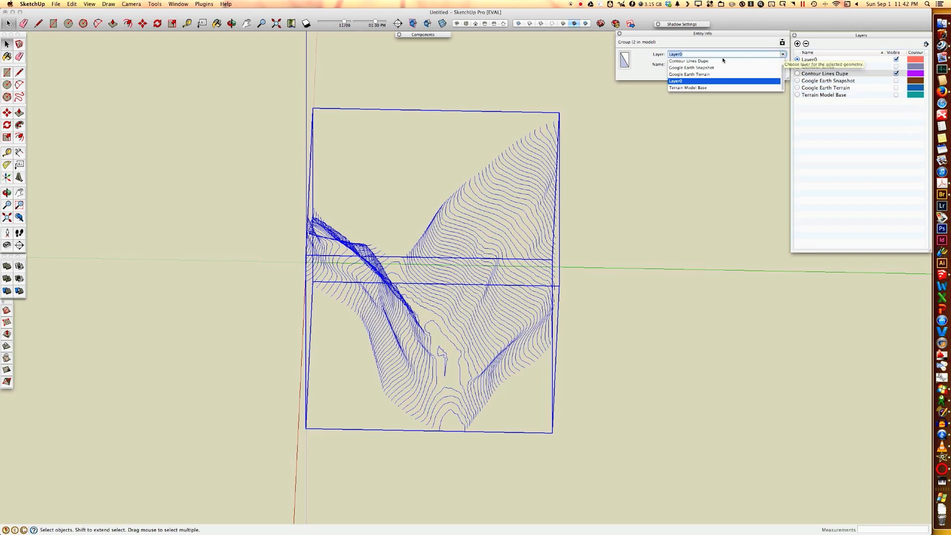
pyautogui.click(691, 61)
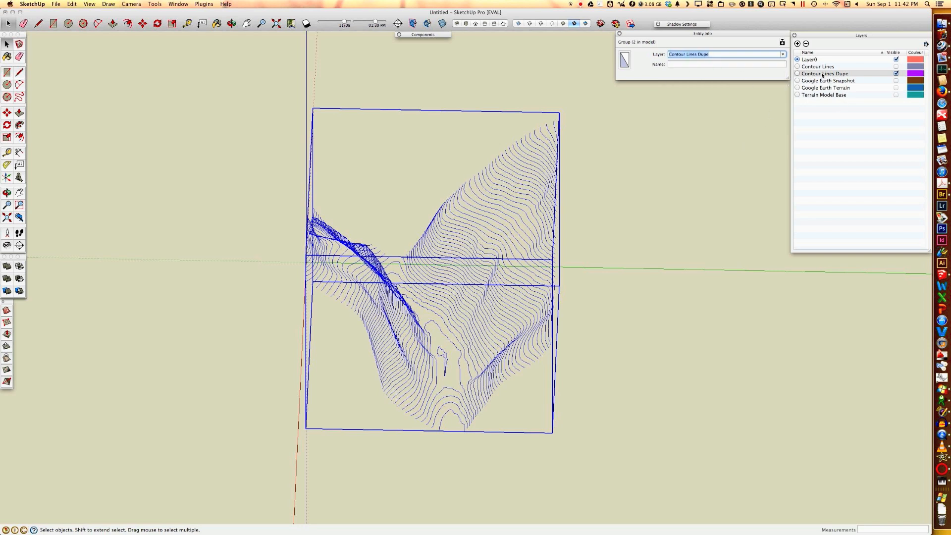
pyautogui.click(747, 117)
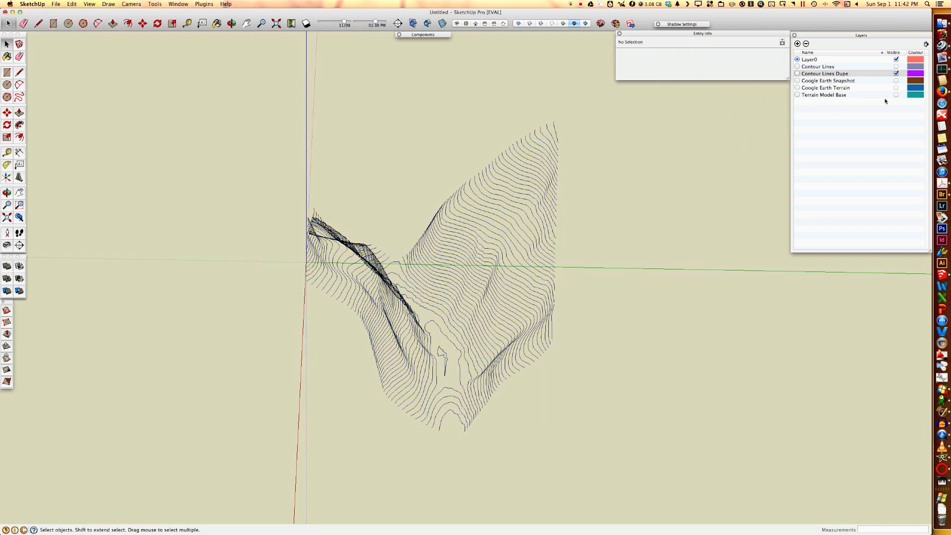
# Check both contour groups by toggling their layers' visibility, leaving Contour Lines and Contour Lines Dupe shown with nothing selected
pyautogui.click(896, 73)
pyautogui.click(896, 68)
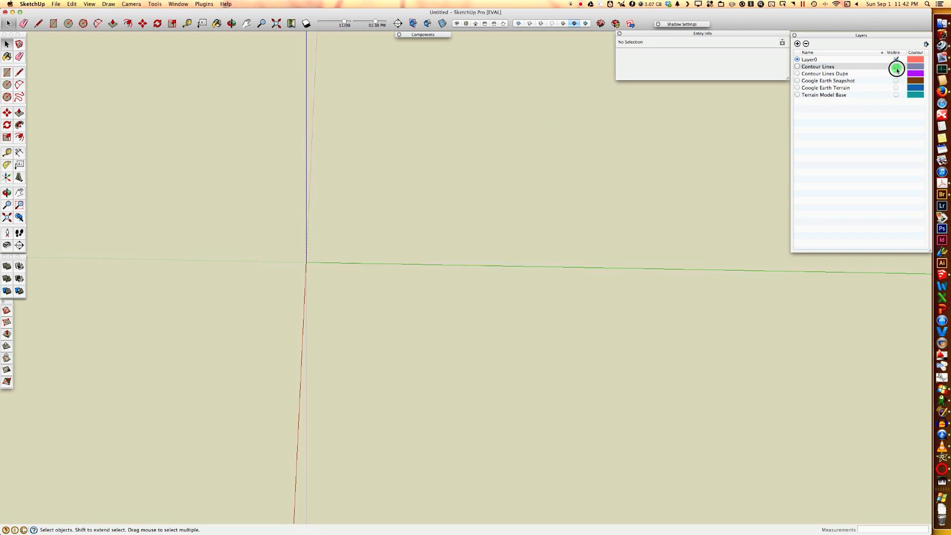
pyautogui.click(896, 73)
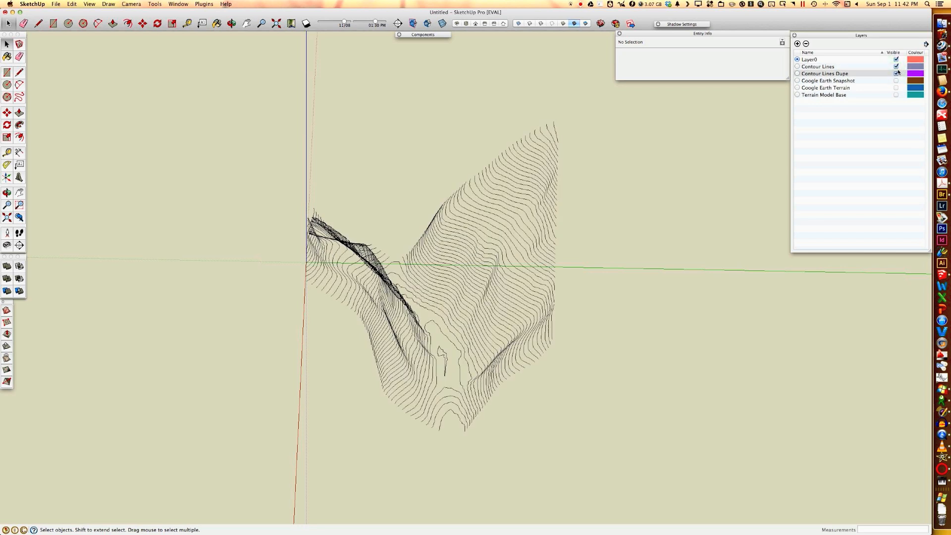
pyautogui.click(897, 72)
pyautogui.click(897, 74)
pyautogui.click(896, 68)
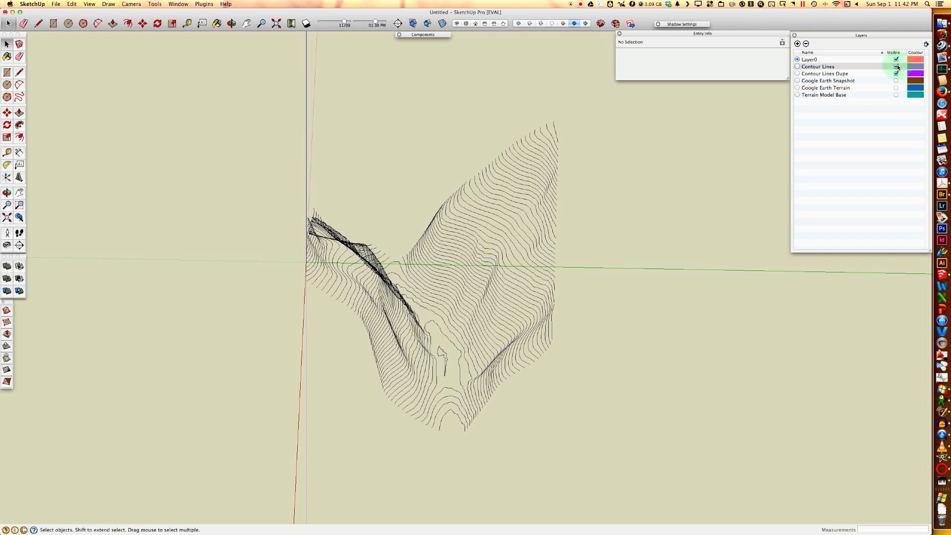
pyautogui.click(894, 73)
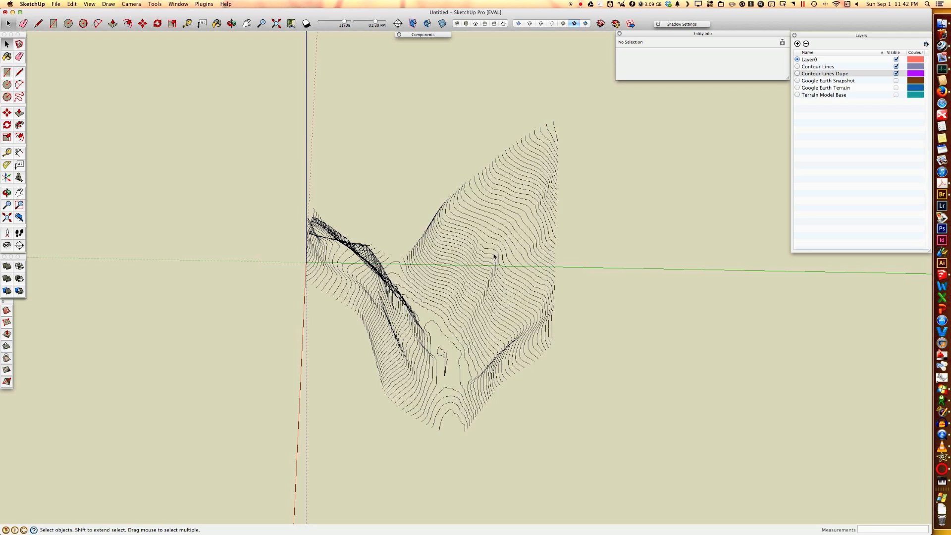
pyautogui.click(511, 211)
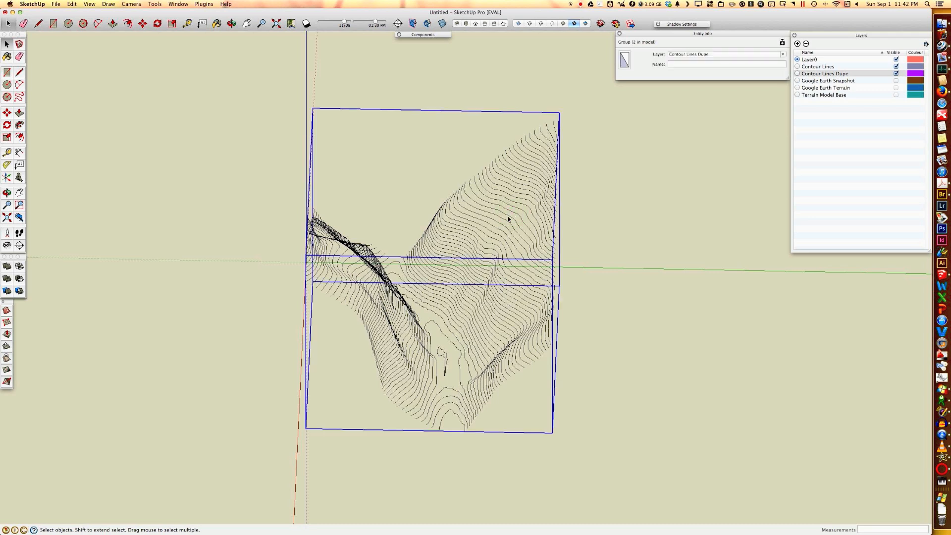
pyautogui.click(508, 216)
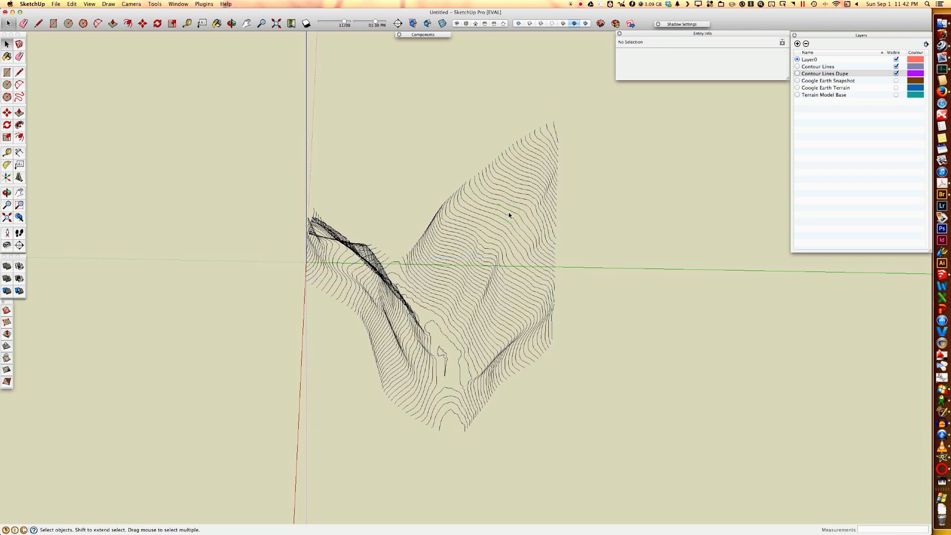
# Open the duplicate contour group, select all its contour lines and generate a terrain surface with the Sandbox From Contours tool
pyautogui.doubleClick(507, 216)
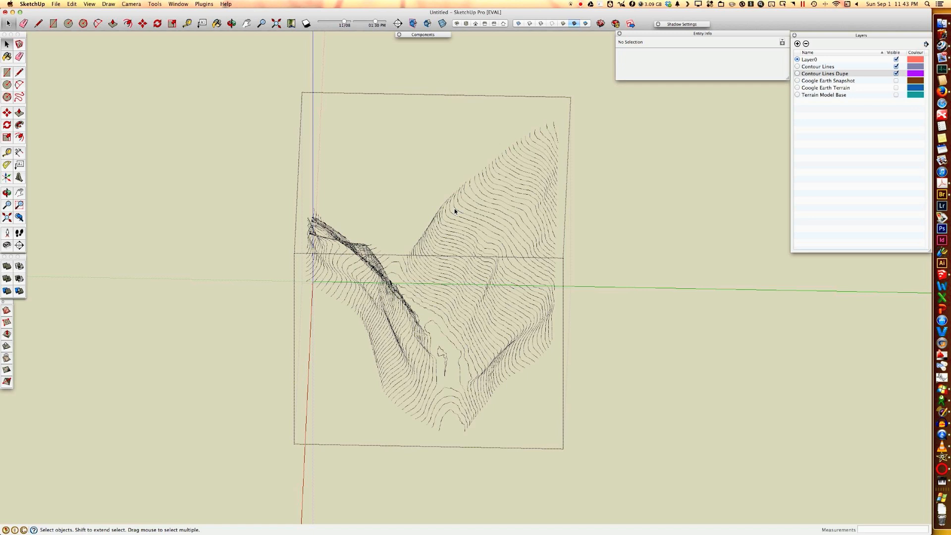
pyautogui.press('super+a')
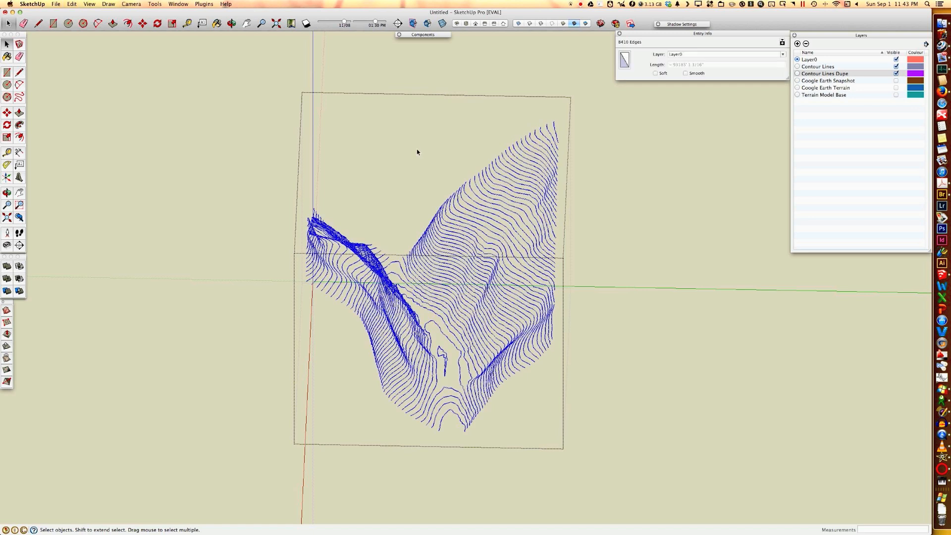
pyautogui.click(91, 4)
pyautogui.moveTo(142, 18)
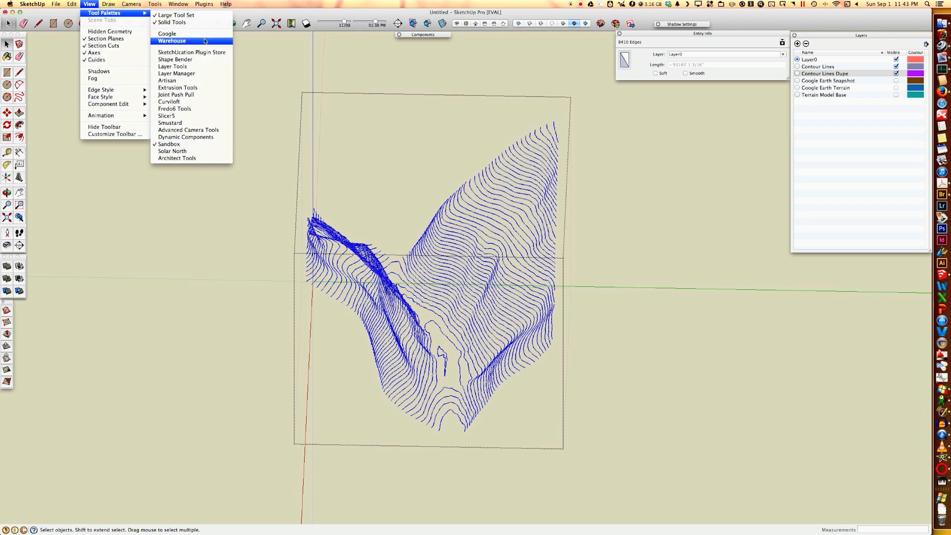
pyautogui.click(7, 304)
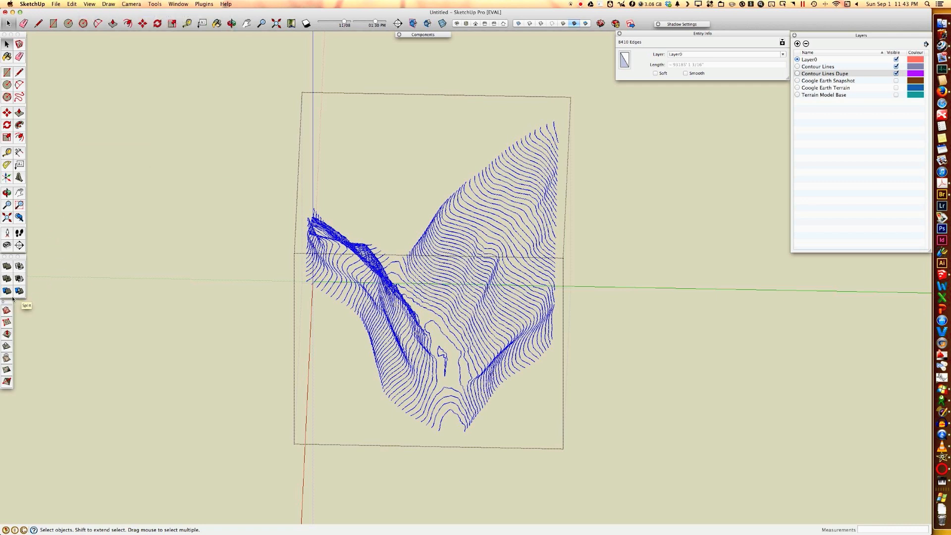
pyautogui.moveTo(7, 302); pyautogui.dragTo(39, 165)
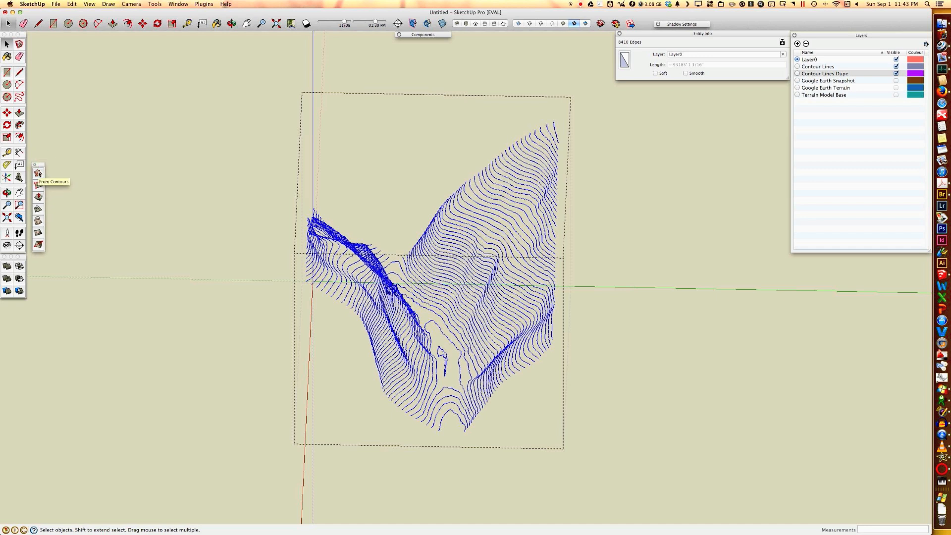
pyautogui.click(38, 174)
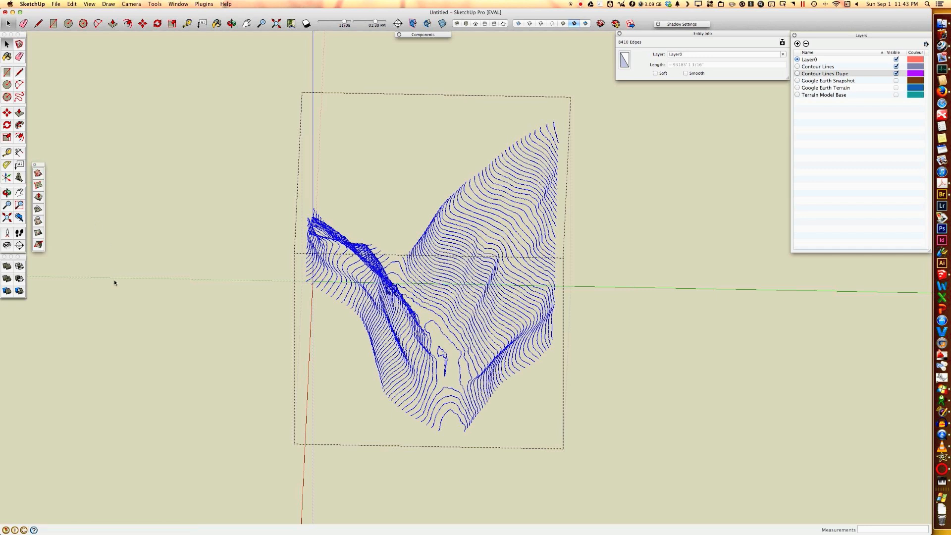
pyautogui.click(38, 174)
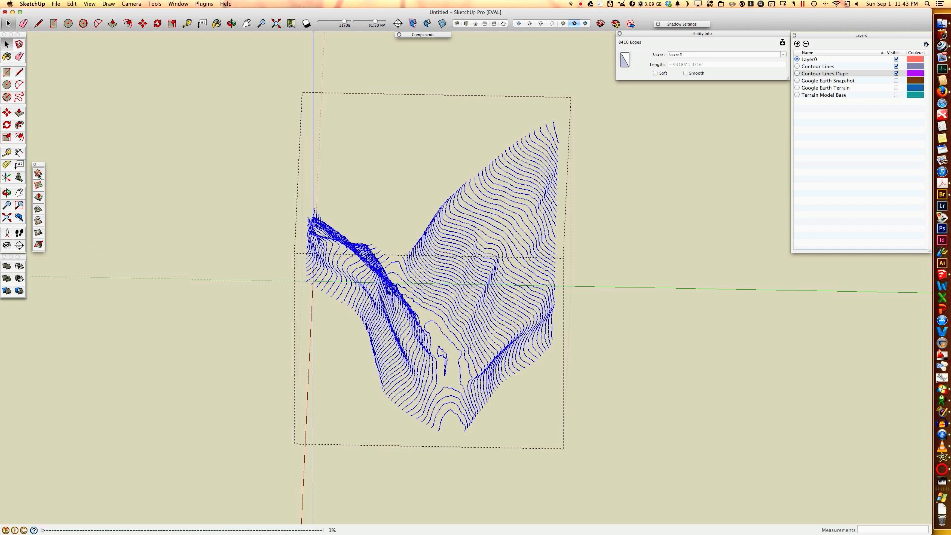
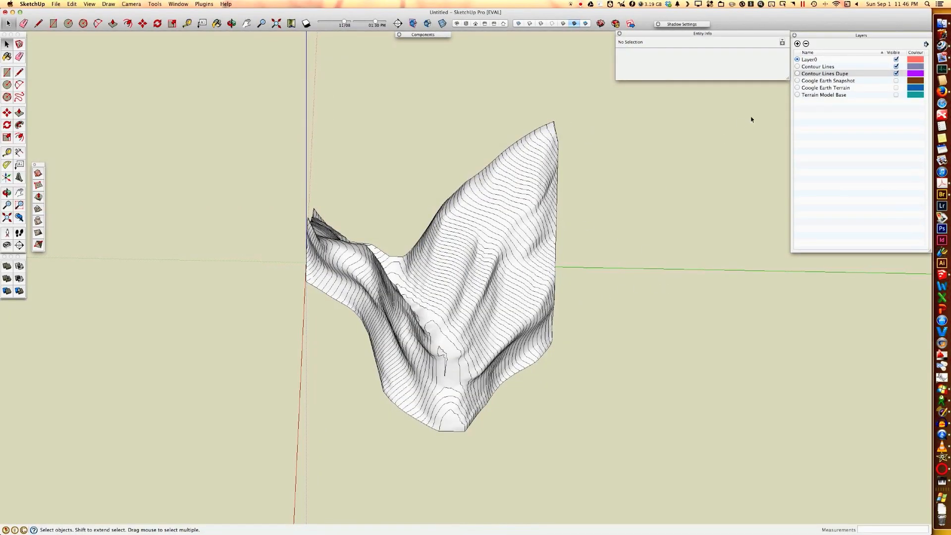
# Toggle both contour layers to check which holds the new surface, leaving Contour Lines hidden and Contour Lines Dupe shown
pyautogui.click(896, 67)
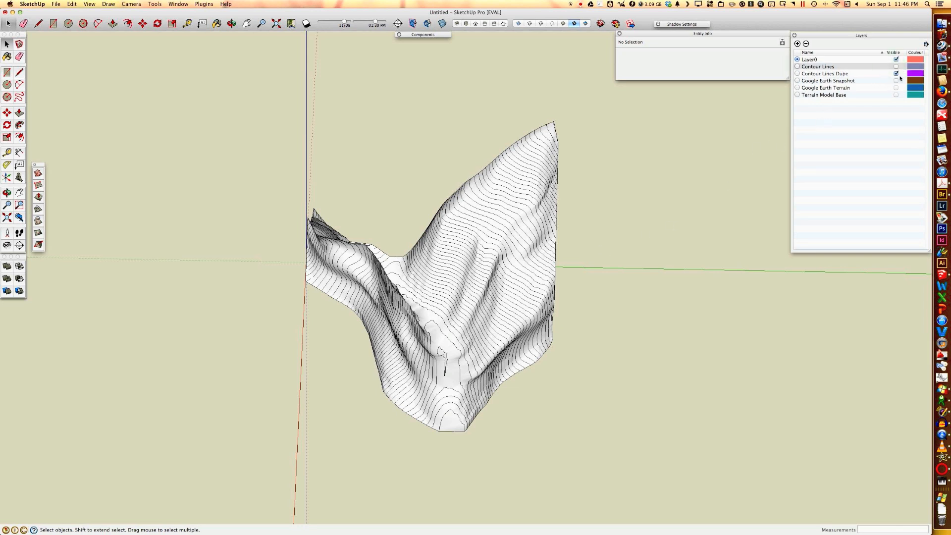
pyautogui.click(896, 73)
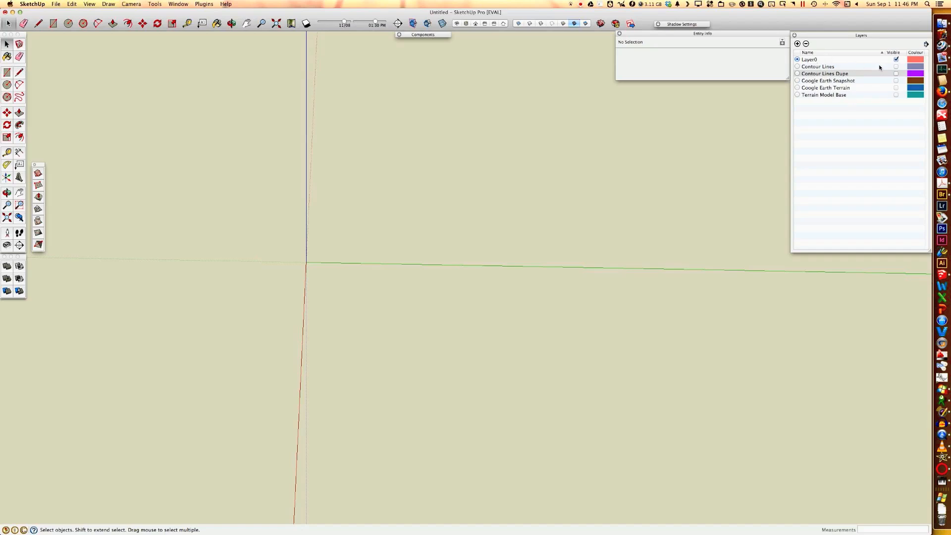
pyautogui.click(896, 66)
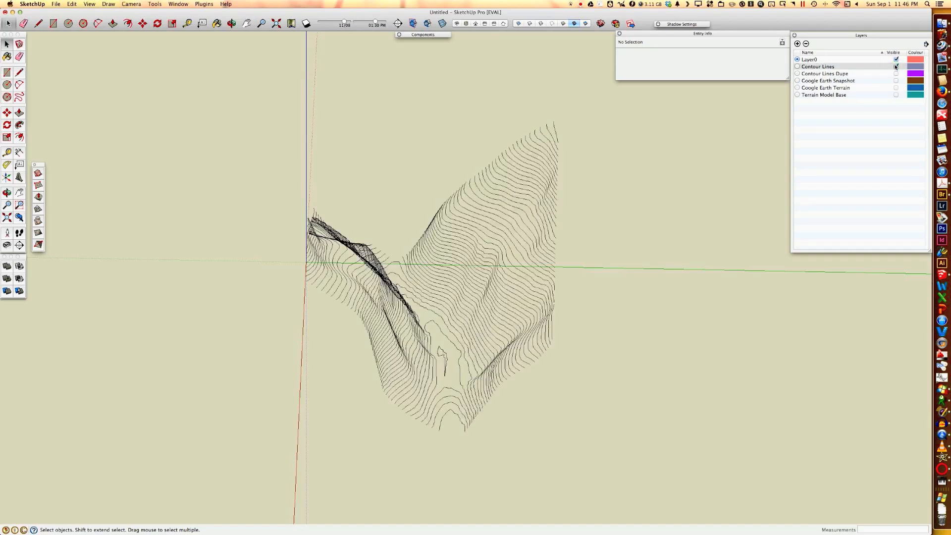
pyautogui.click(896, 73)
pyautogui.click(896, 67)
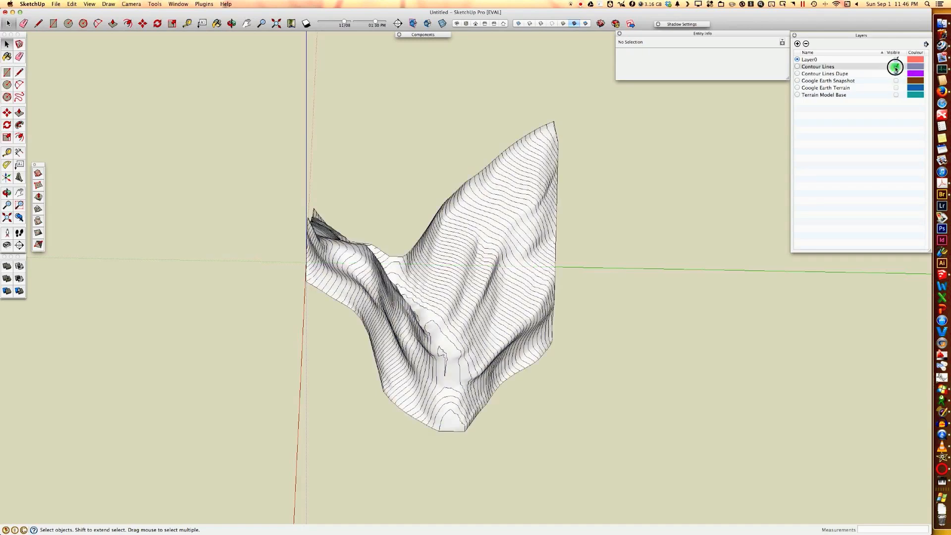
# Open the duplicate contour group and cut the generated surface group out of it
pyautogui.click(506, 183)
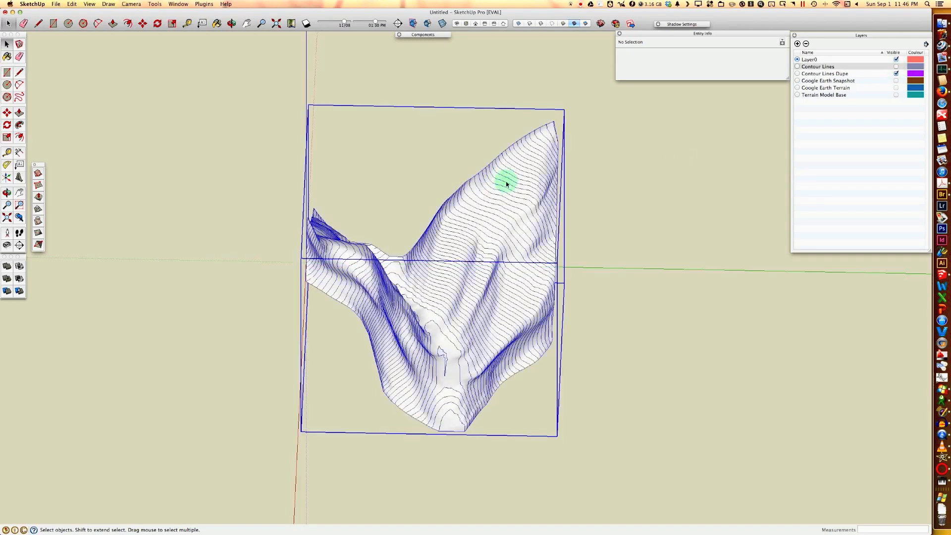
pyautogui.doubleClick(506, 183)
pyautogui.click(506, 183)
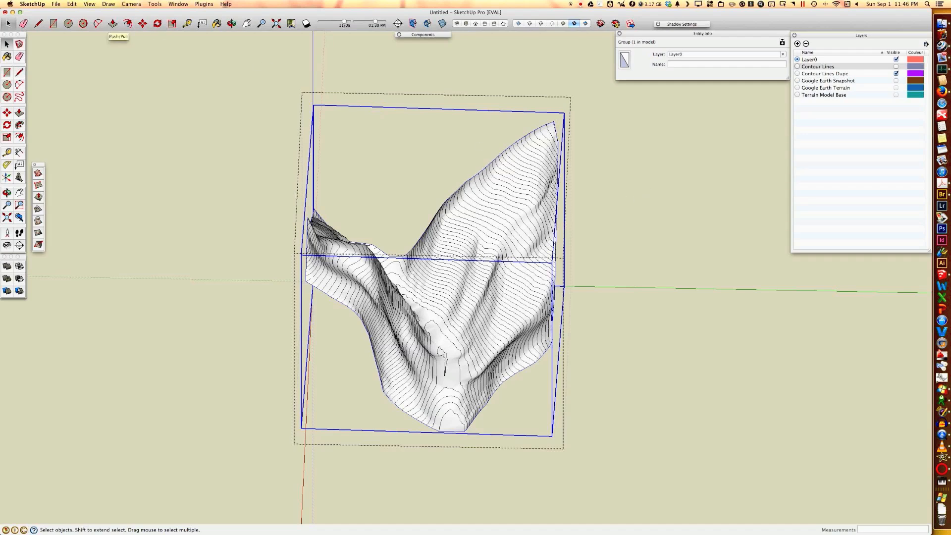
pyautogui.click(72, 4)
pyautogui.moveTo(92, 5)
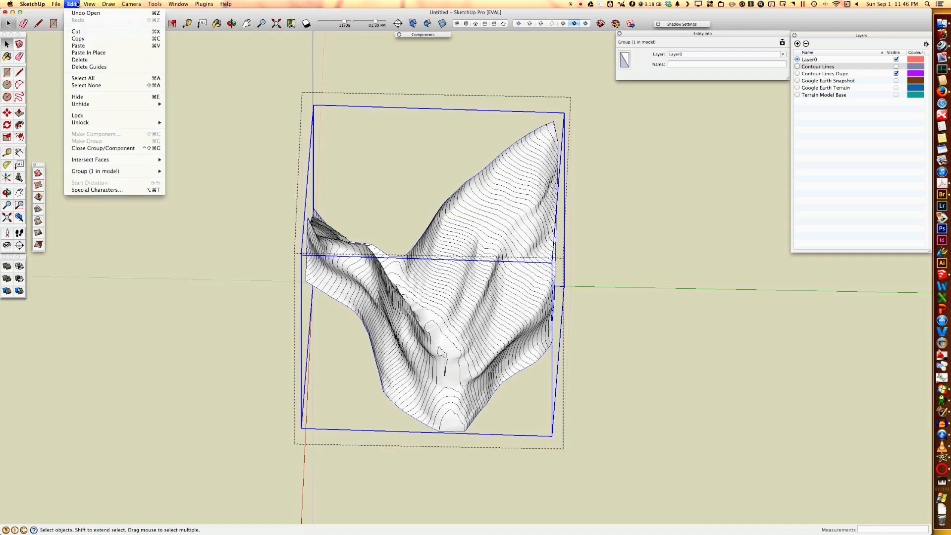
pyautogui.click(82, 33)
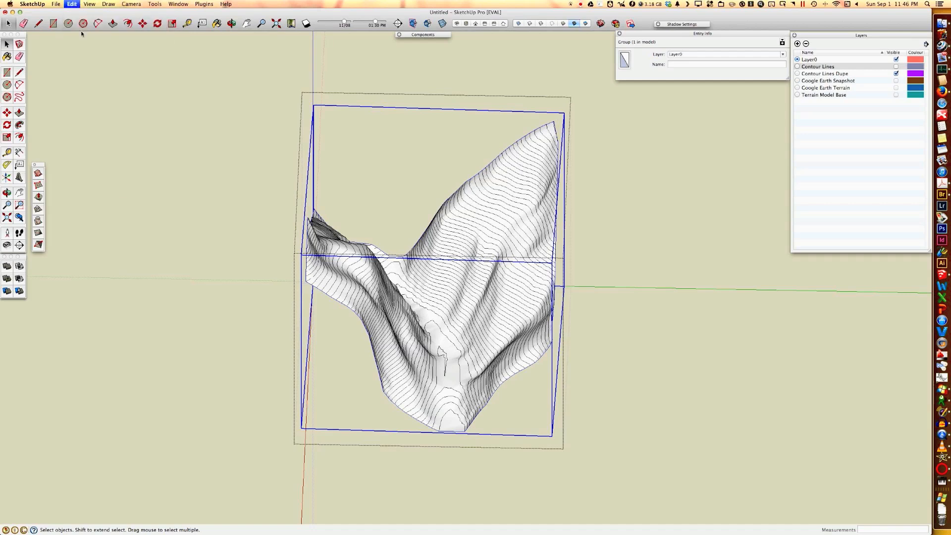
# Add a new layer named Contour Surface and make it the active layer
pyautogui.click(797, 44)
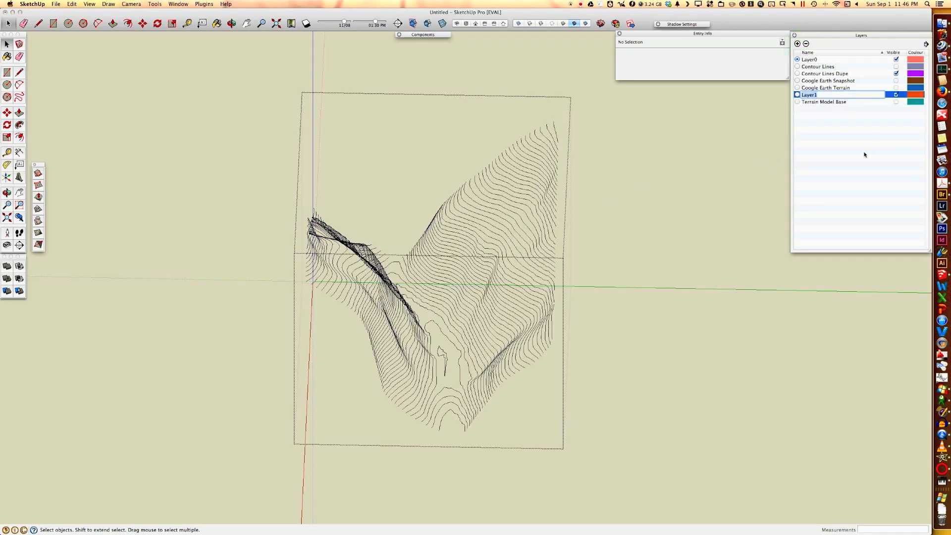
pyautogui.write('Contour Surface')
pyautogui.press('Return')
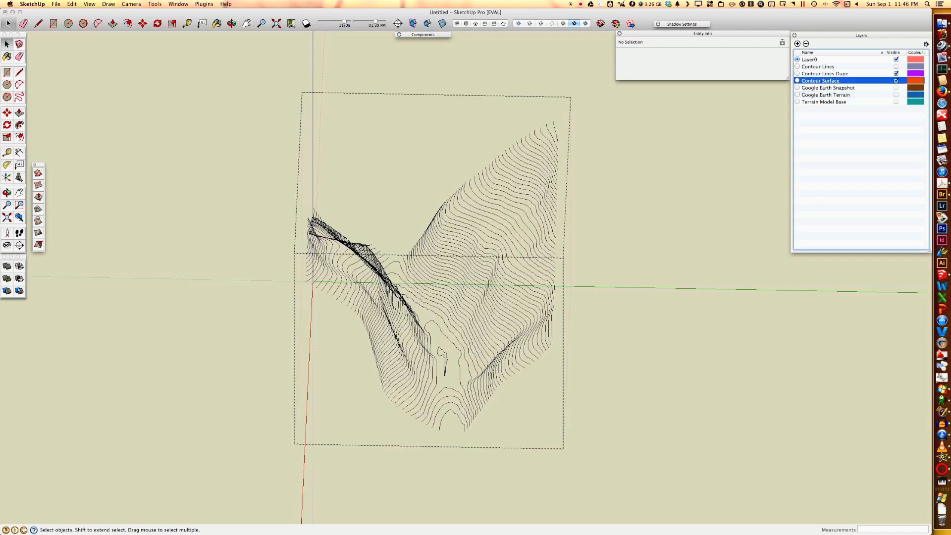
pyautogui.click(797, 81)
# Close the contour group and paste the cut surface in place on the Contour Surface layer, leaving nothing selected
pyautogui.click(704, 148)
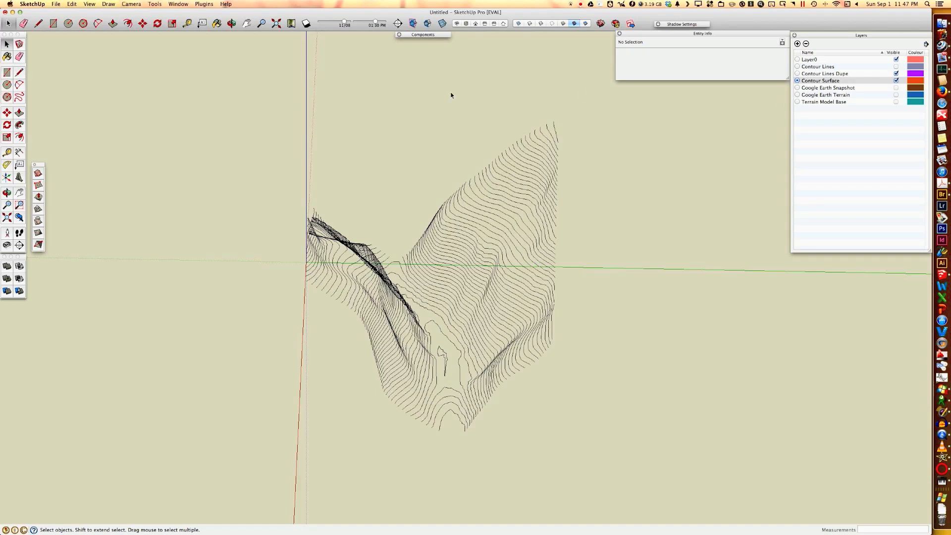
pyautogui.click(72, 4)
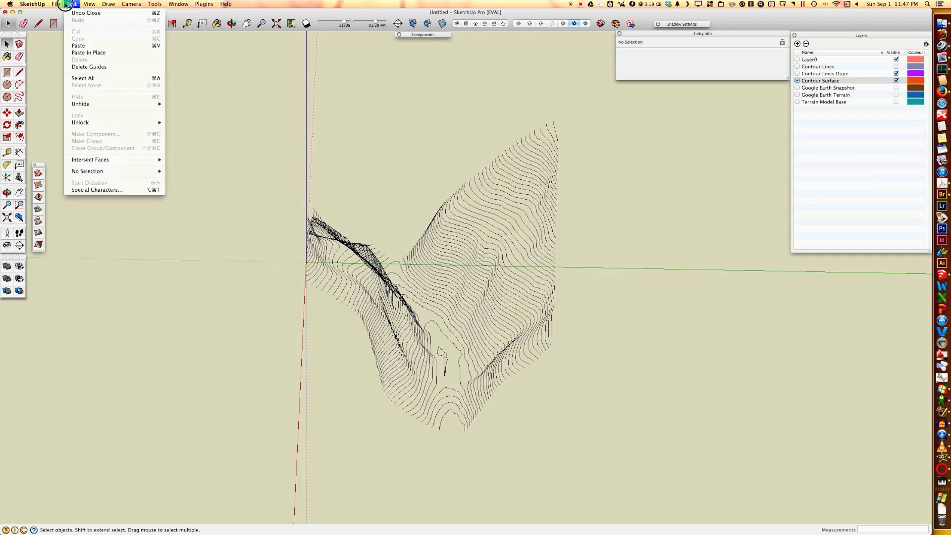
pyautogui.click(82, 53)
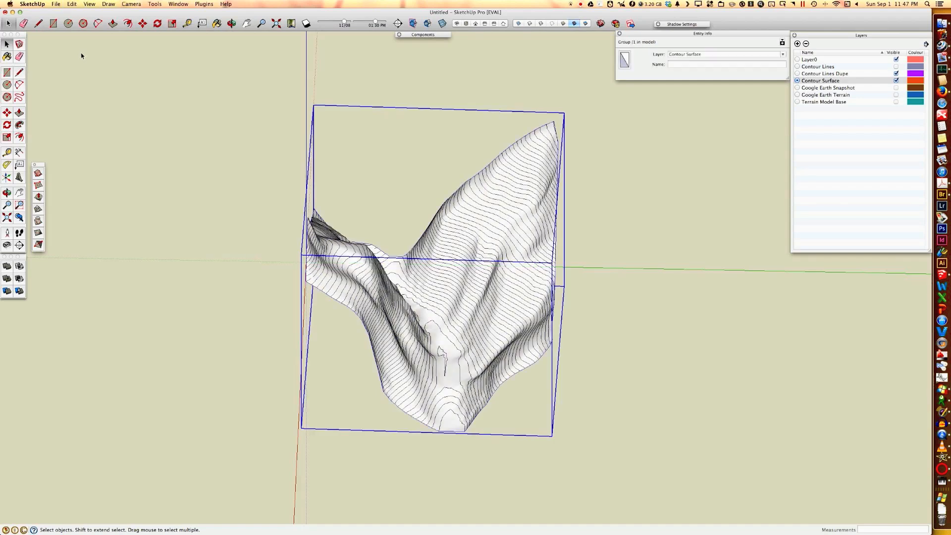
pyautogui.click(663, 129)
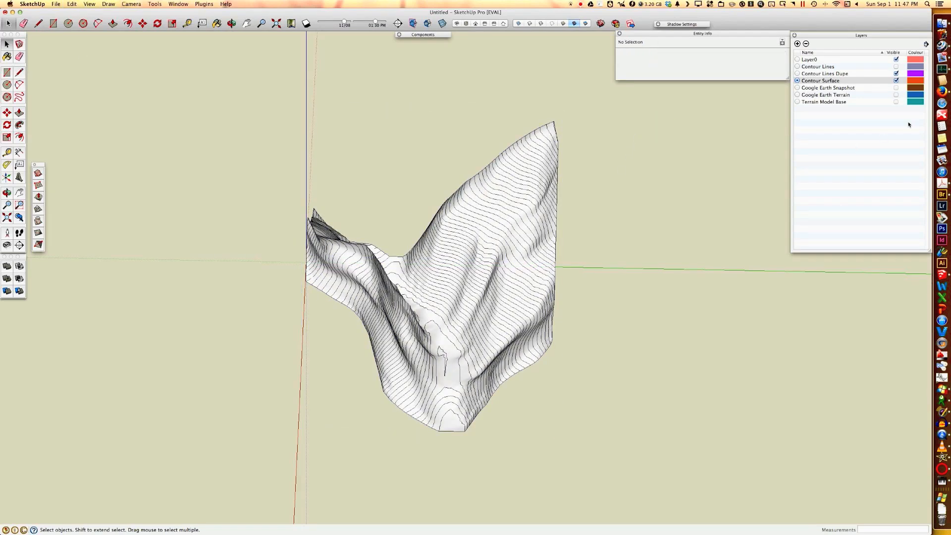
# Hide the Contour Lines Dupe layer and make Layer0 the active layer again
pyautogui.click(896, 73)
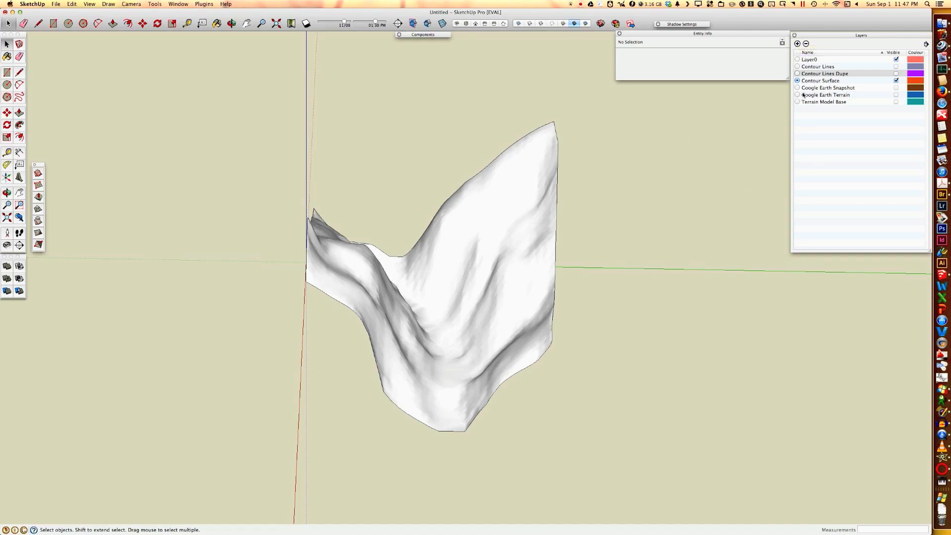
pyautogui.click(797, 59)
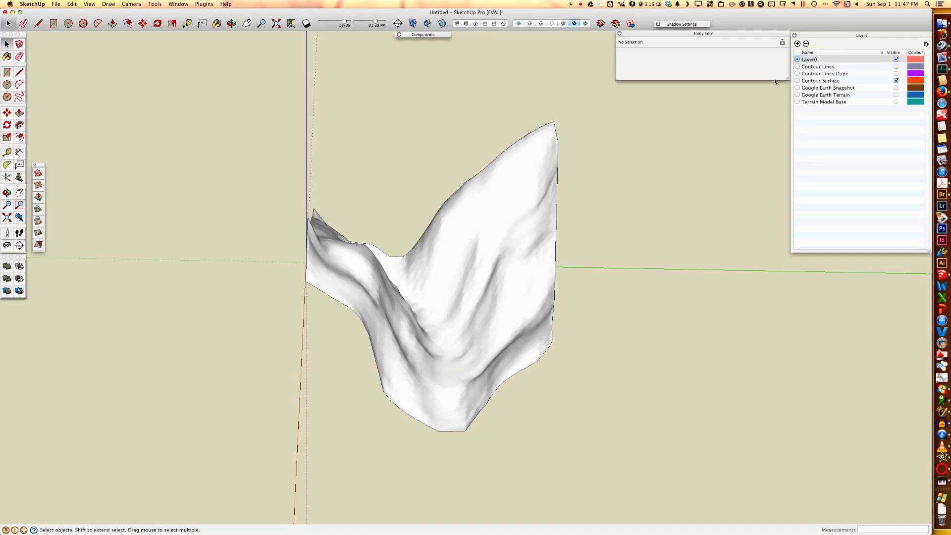
pyautogui.moveTo(612, 258); pyautogui.dragTo(753, 304, button='middle')
pyautogui.moveTo(573, 340); pyautogui.dragTo(326, 392, button='middle')
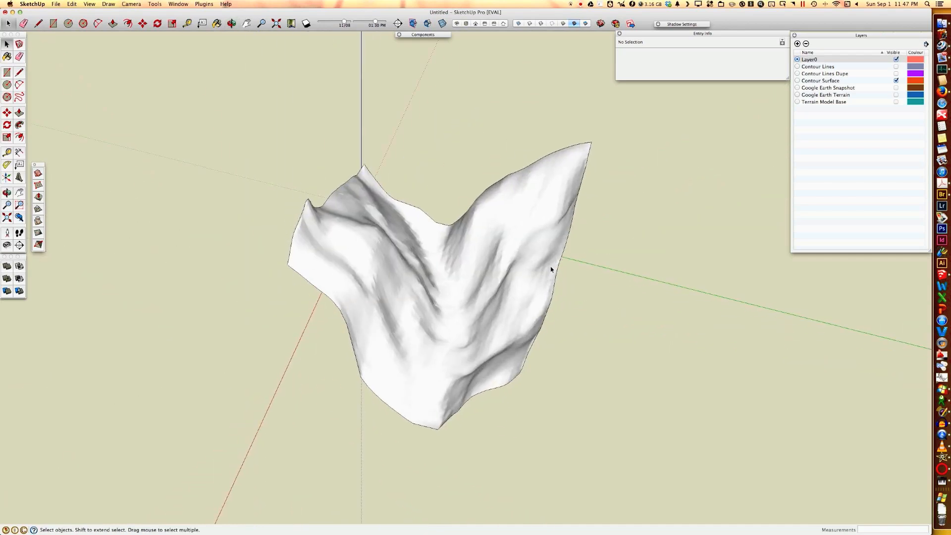
# Show the Google Earth Terrain layer together with the contour surface and turn on hidden geometry to compare their meshes
pyautogui.click(896, 95)
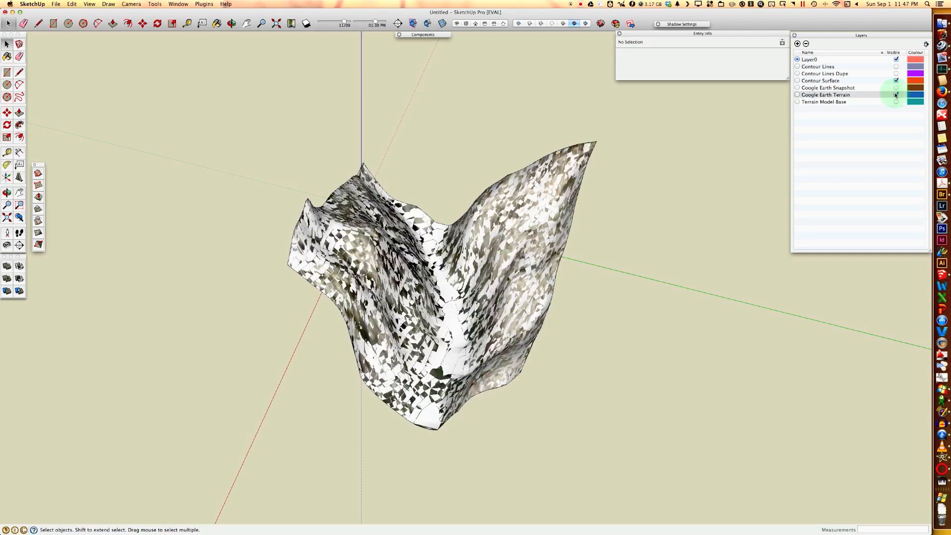
pyautogui.scroll(3, 463, 310)
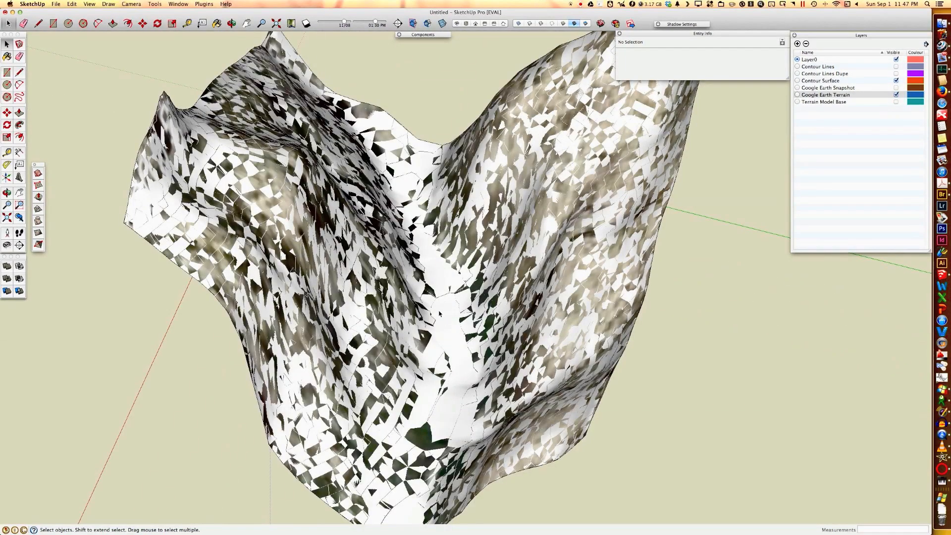
pyautogui.moveTo(463, 310); pyautogui.dragTo(643, 263, button='middle')
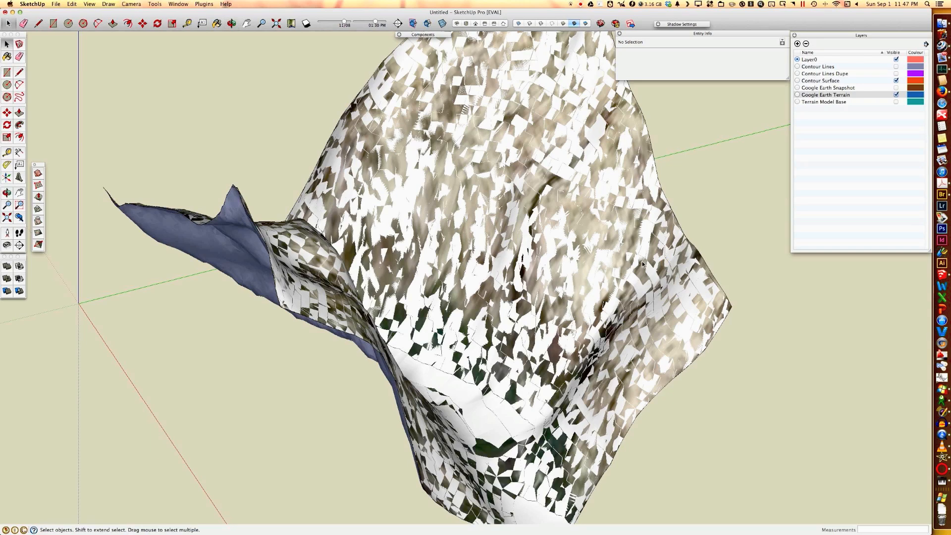
pyautogui.click(93, 5)
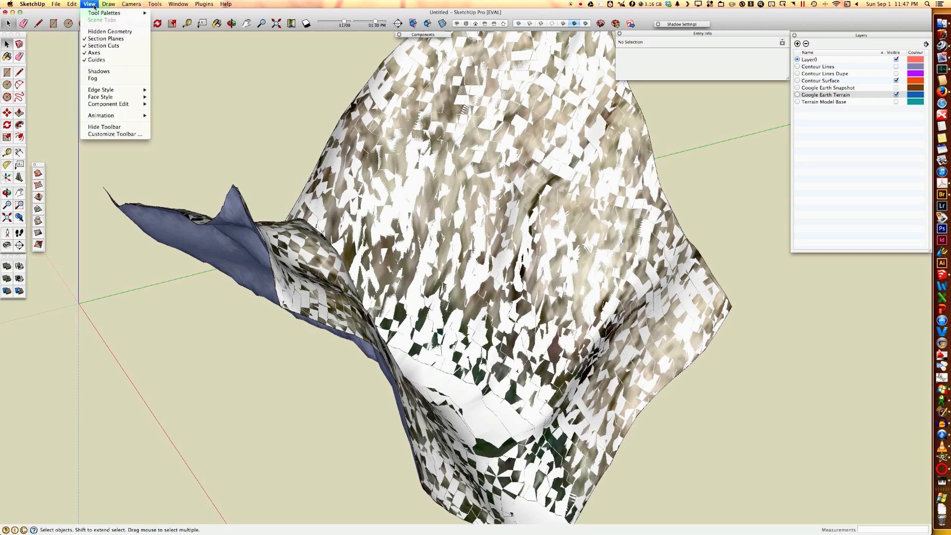
pyautogui.click(99, 32)
pyautogui.scroll(-3, 540, 230)
pyautogui.scroll(8, 540, 230)
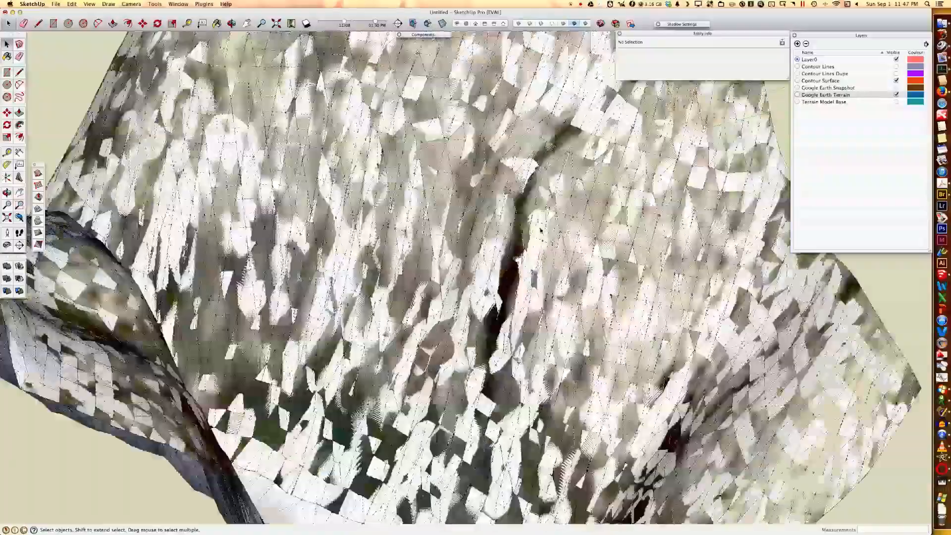
pyautogui.scroll(3, 540, 230)
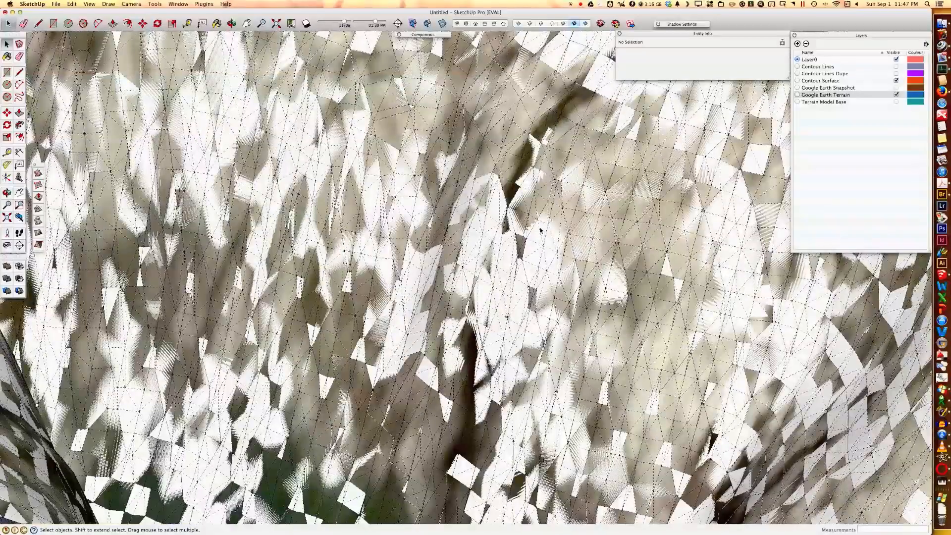
# Compare the mesh triangulation by isolating the Contour Surface layer, switching to only the Google Earth Terrain layer
pyautogui.click(896, 94)
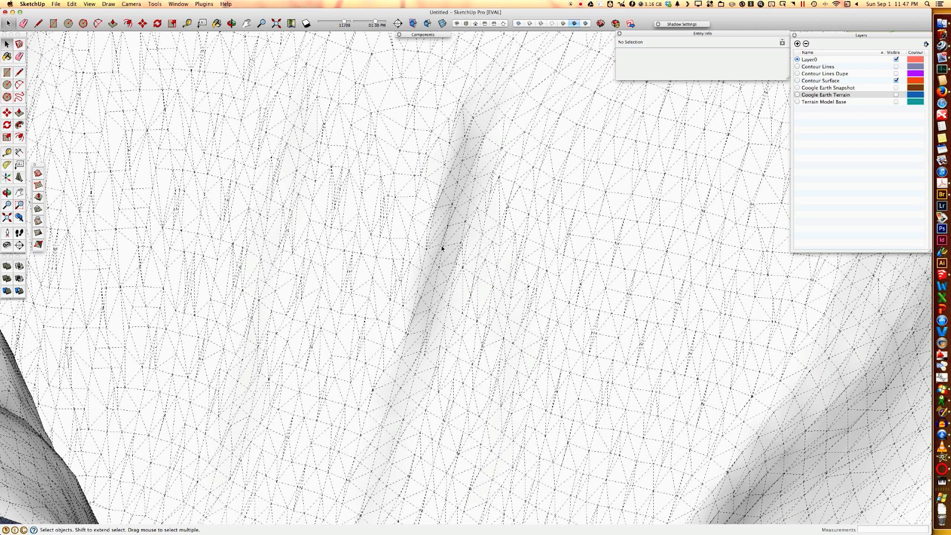
pyautogui.click(895, 80)
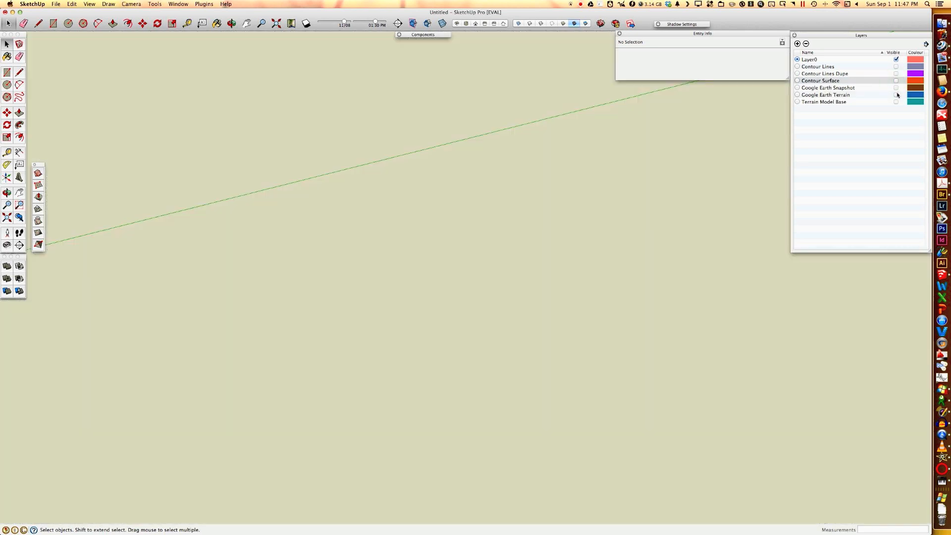
pyautogui.click(896, 95)
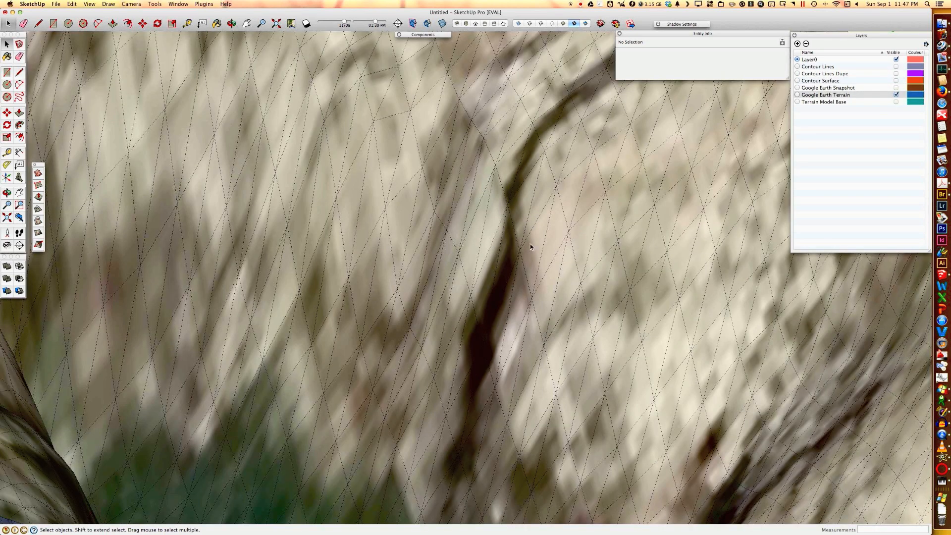
pyautogui.scroll(-8, 530, 243)
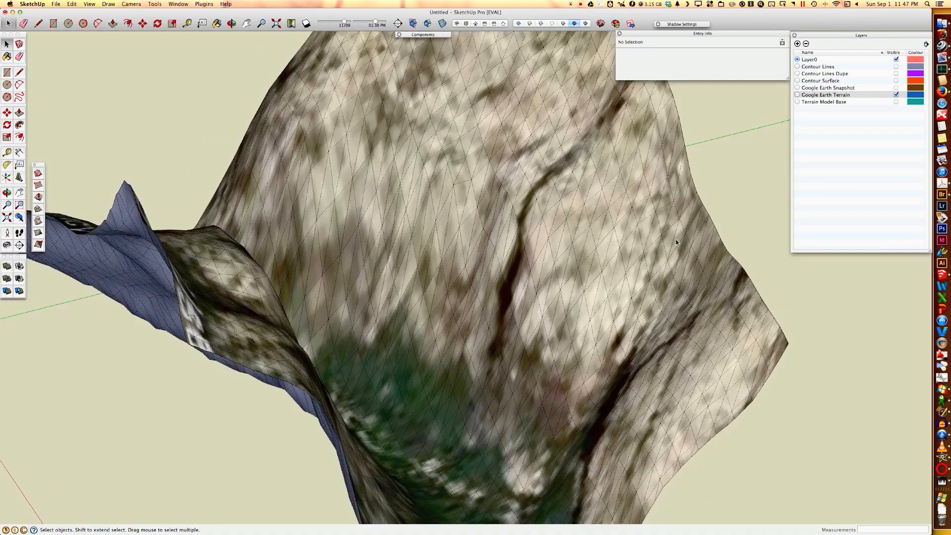
# Hide the Google Earth Terrain layer and show the Contour Surface layer, leaving the Google Earth Snapshot layer hidden
pyautogui.moveTo(677, 242); pyautogui.dragTo(521, 286, button='middle')
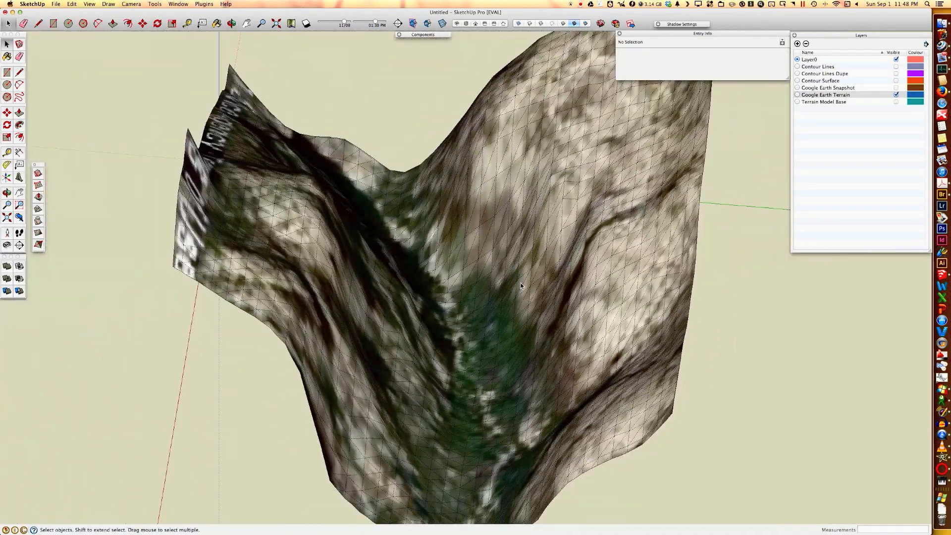
pyautogui.click(897, 95)
pyautogui.click(896, 88)
pyautogui.click(897, 94)
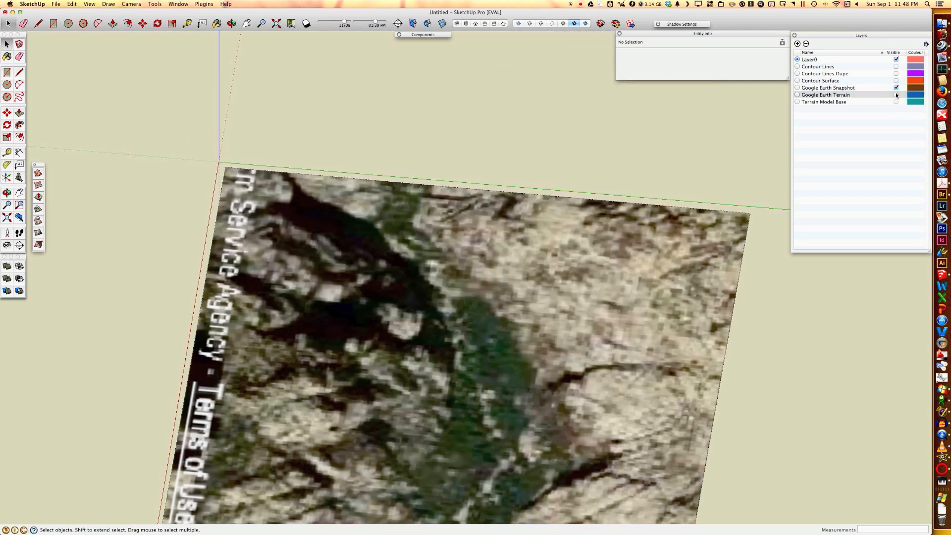
pyautogui.click(896, 87)
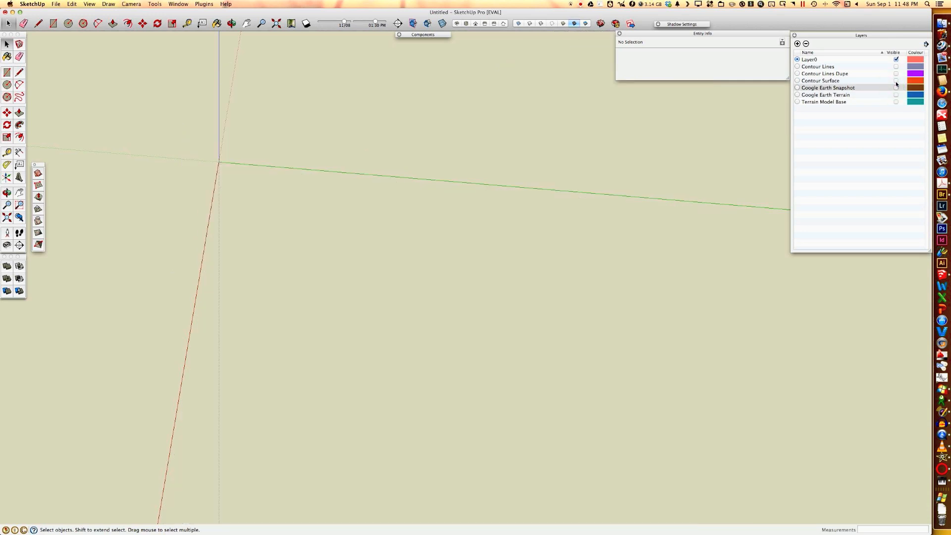
pyautogui.click(896, 80)
# Examine the contour surface's triangulated mesh up close and as a whole from several angles
pyautogui.scroll(-5, 677, 297)
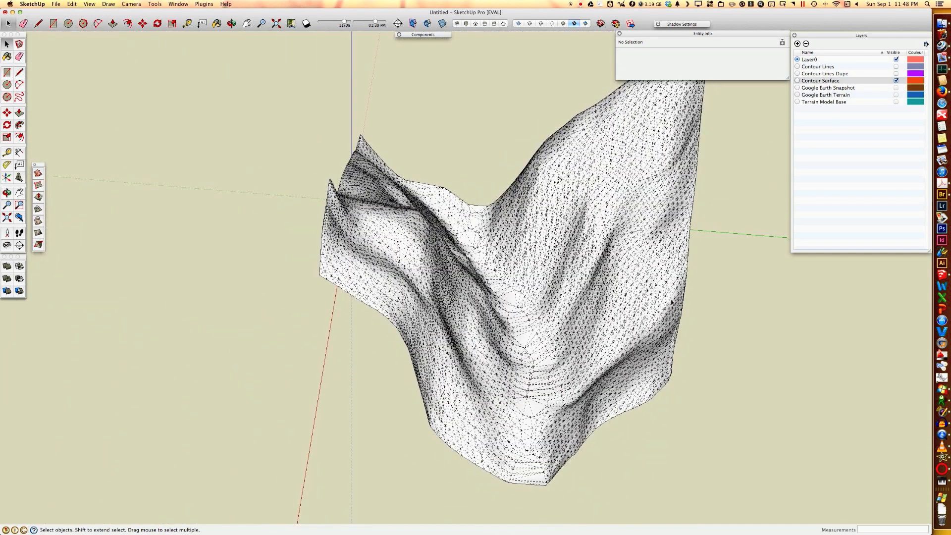
pyautogui.moveTo(677, 297); pyautogui.dragTo(610, 243, button='middle')
pyautogui.scroll(10, 556, 248)
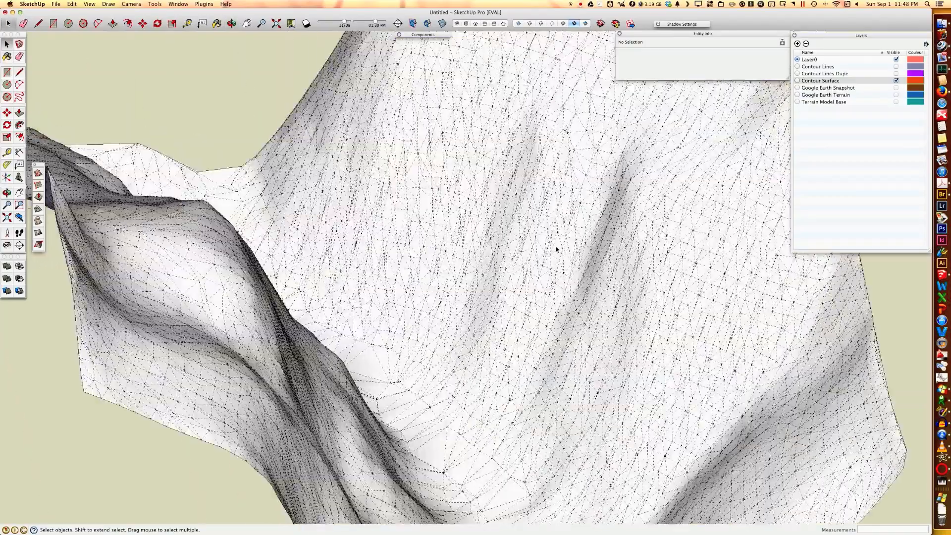
pyautogui.scroll(3, 556, 248)
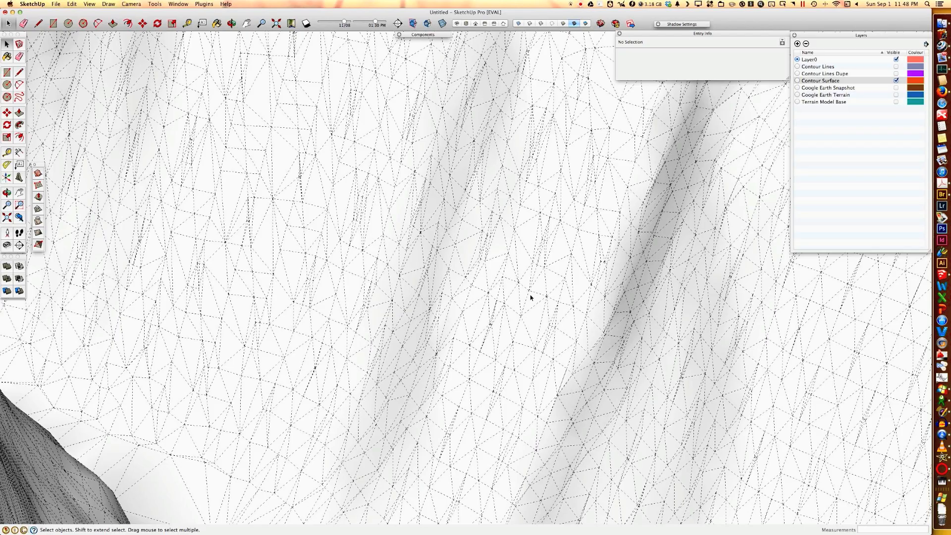
pyautogui.moveTo(605, 296); pyautogui.dragTo(488, 291, button='middle')
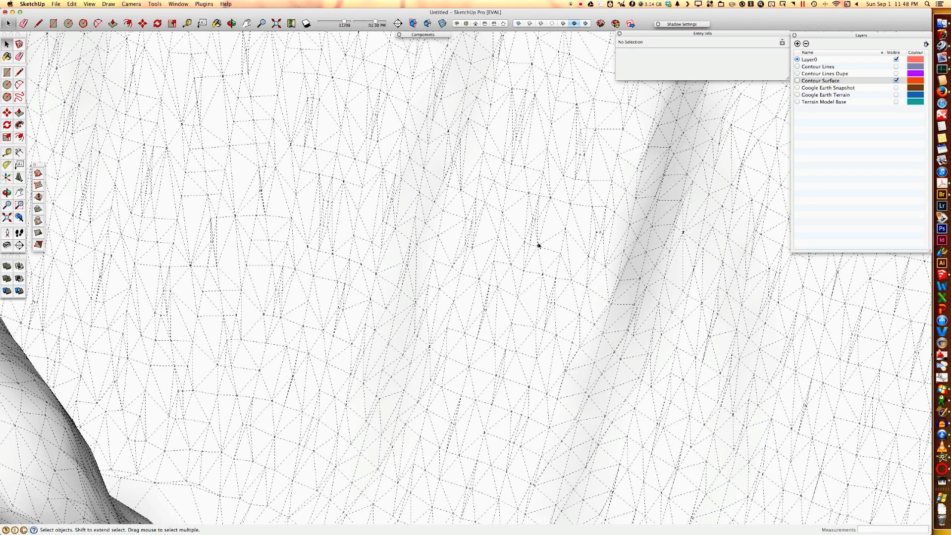
pyautogui.moveTo(575, 267); pyautogui.dragTo(454, 283, button='middle')
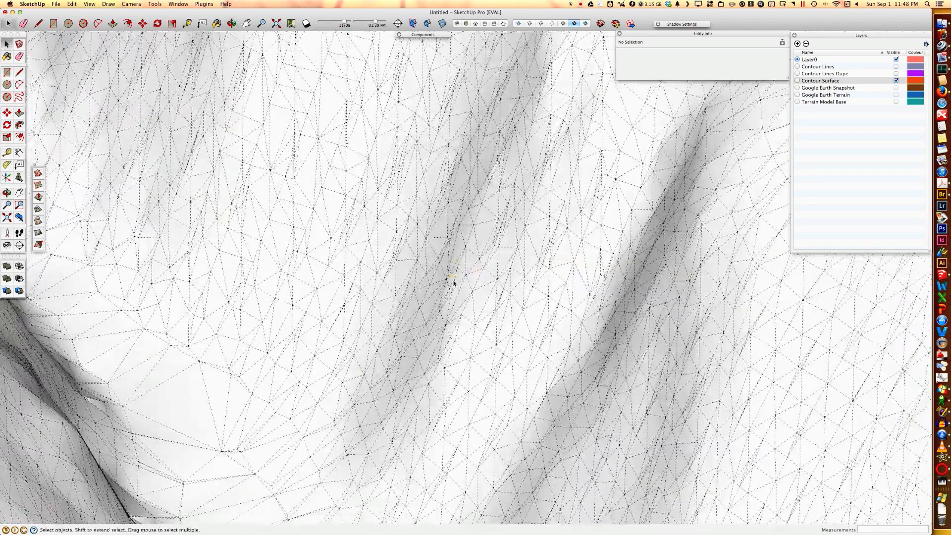
pyautogui.scroll(-10, 454, 282)
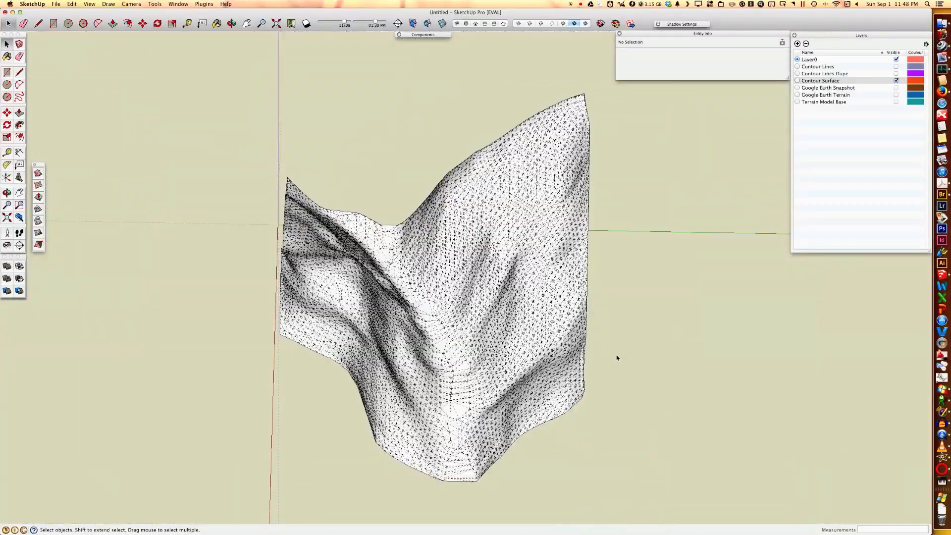
pyautogui.moveTo(616, 356); pyautogui.dragTo(624, 269, button='middle')
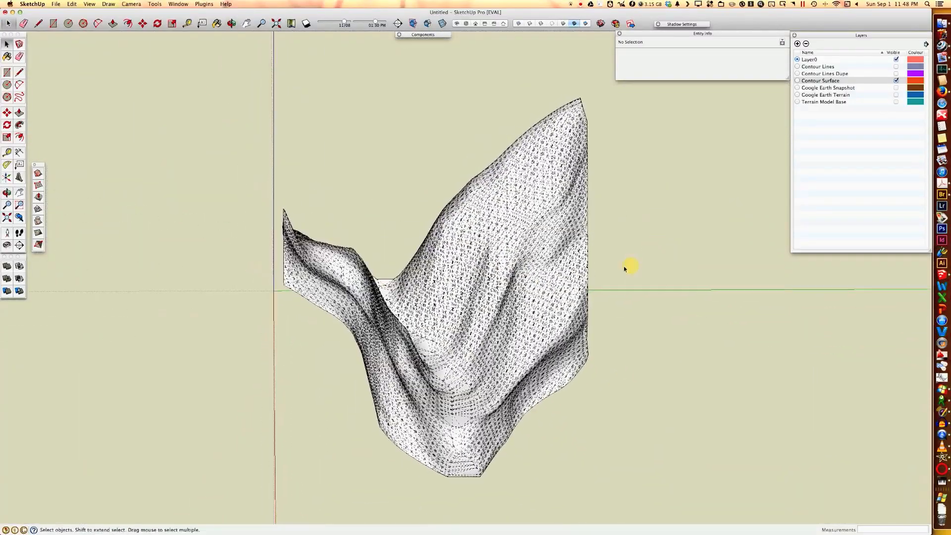
# Turn off hidden geometry and inspect the smoothed contour surface from several angles
pyautogui.click(89, 5)
pyautogui.click(118, 32)
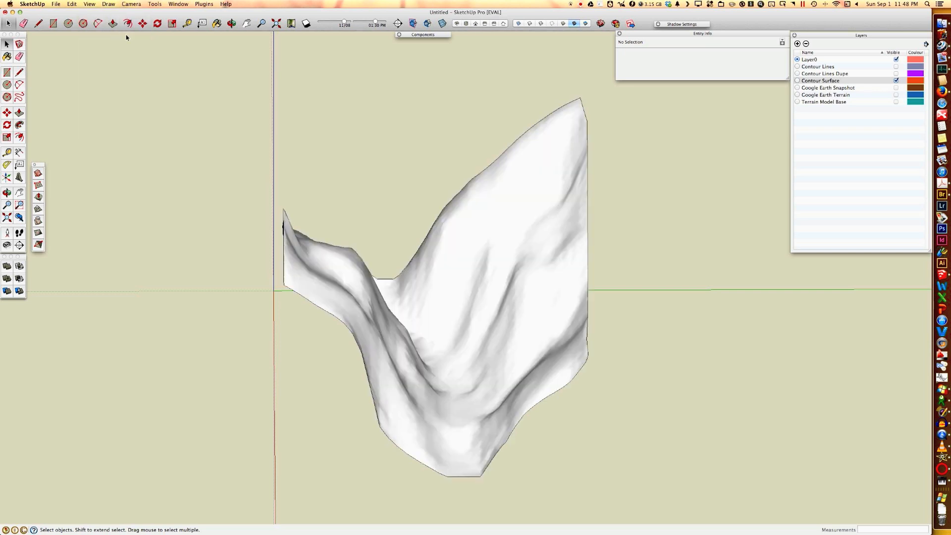
pyautogui.moveTo(682, 278); pyautogui.dragTo(688, 400, button='middle')
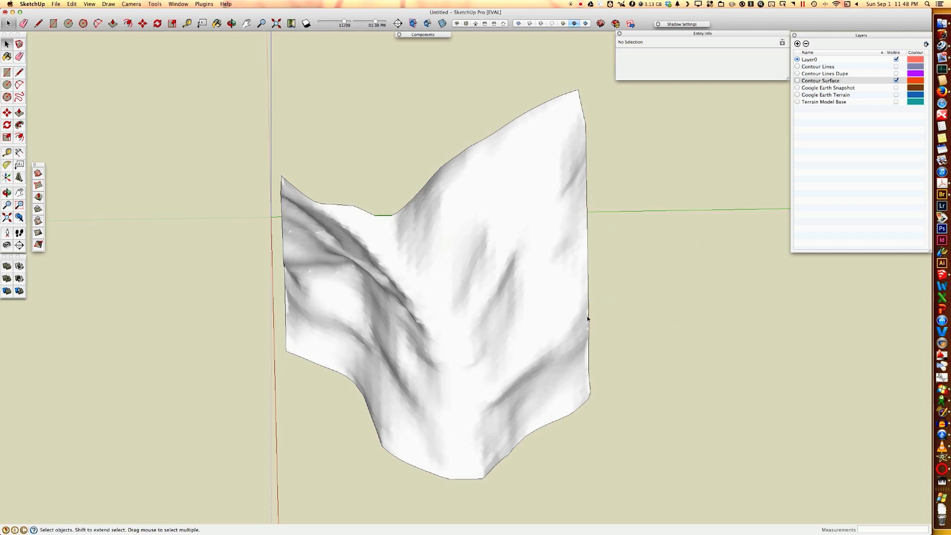
pyautogui.moveTo(588, 319)
pyautogui.mouseDown(button='middle')
pyautogui.moveTo(639, 278)
pyautogui.moveTo(590, 297)
pyautogui.moveTo(597, 335)
pyautogui.mouseUp(button='middle')
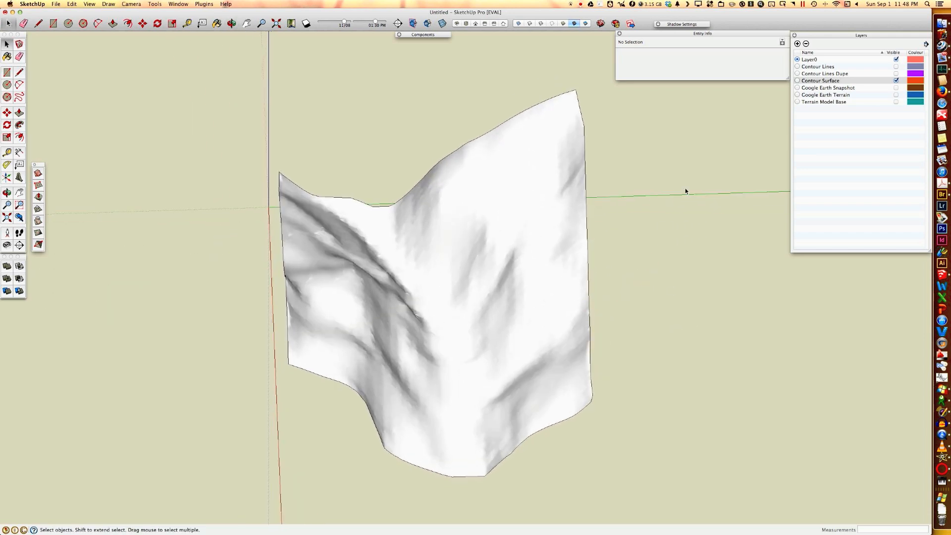
pyautogui.moveTo(686, 191); pyautogui.dragTo(751, 206, button='middle')
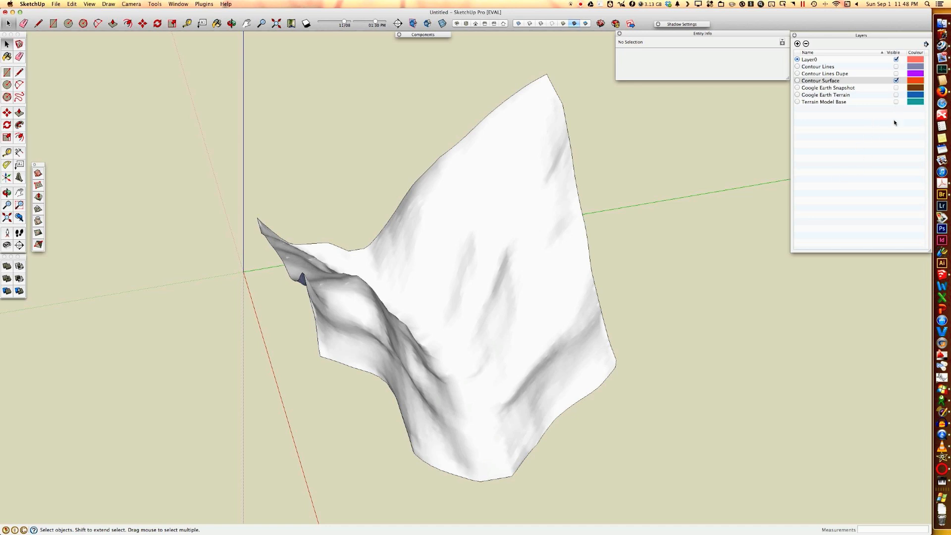
# Show the Google Earth Snapshot layer with the contour surface, then briefly open and close the surface group
pyautogui.click(896, 88)
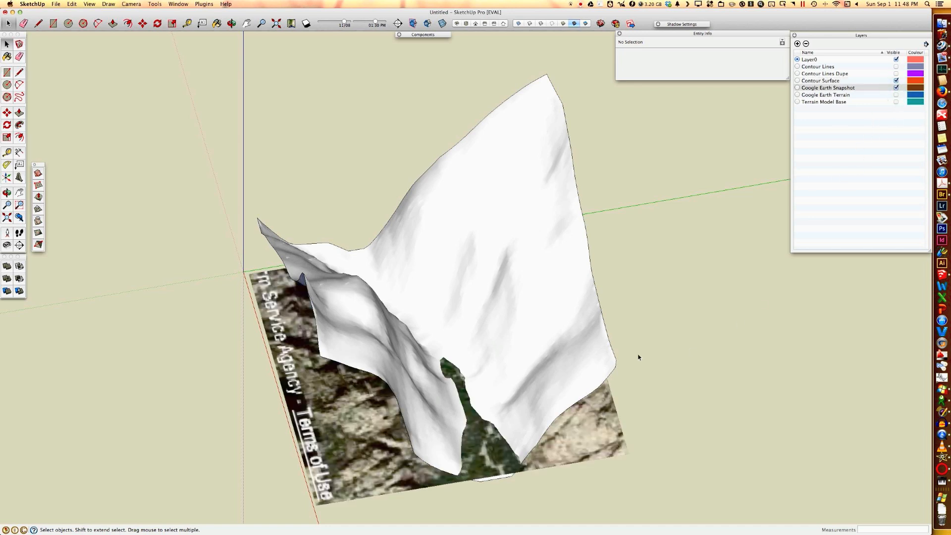
pyautogui.doubleClick(502, 217)
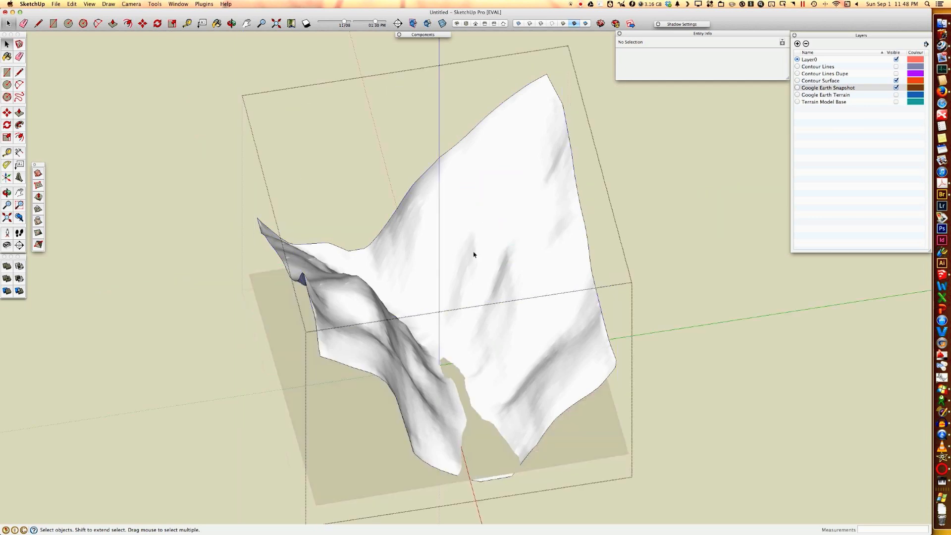
pyautogui.click(641, 226)
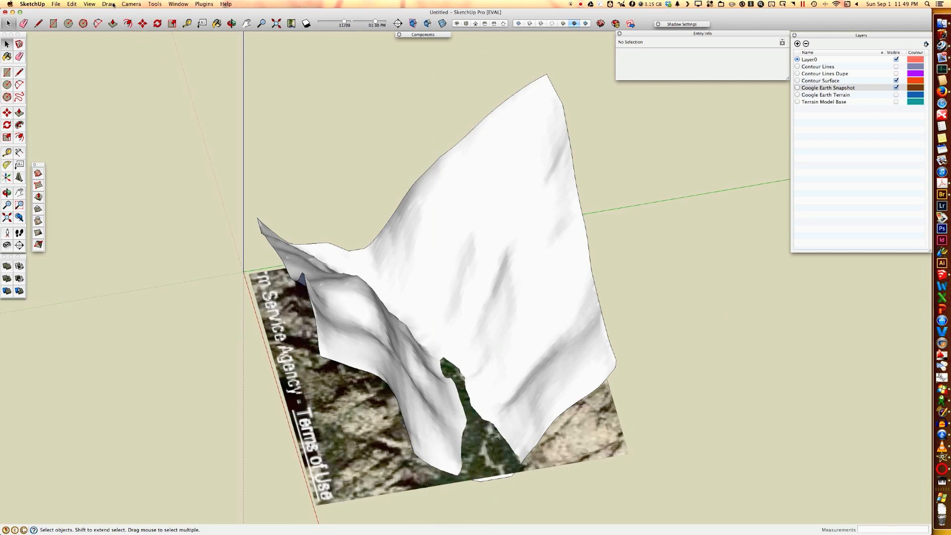
# Sample the aerial image from the Google Earth snapshot as the current Paint Bucket material
pyautogui.click(153, 5)
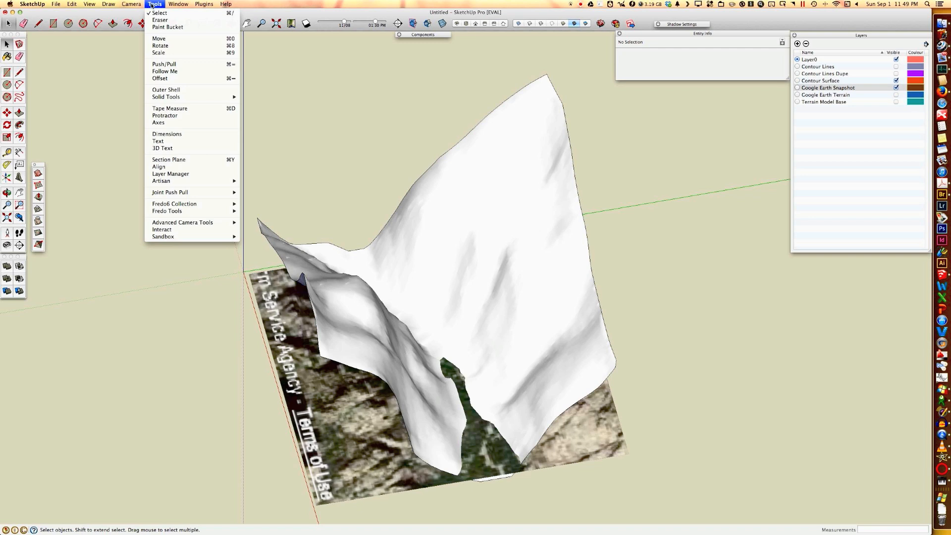
pyautogui.click(167, 27)
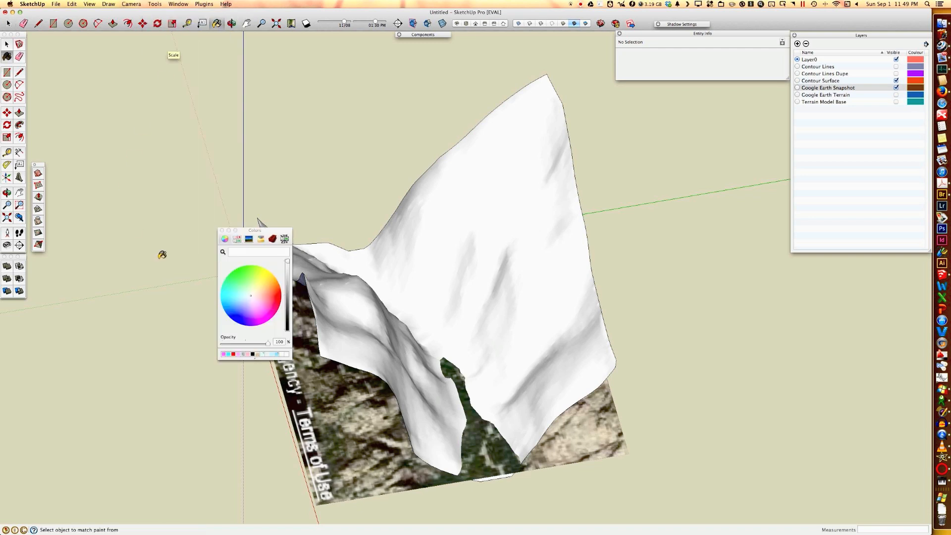
pyautogui.moveTo(267, 233); pyautogui.dragTo(188, 172)
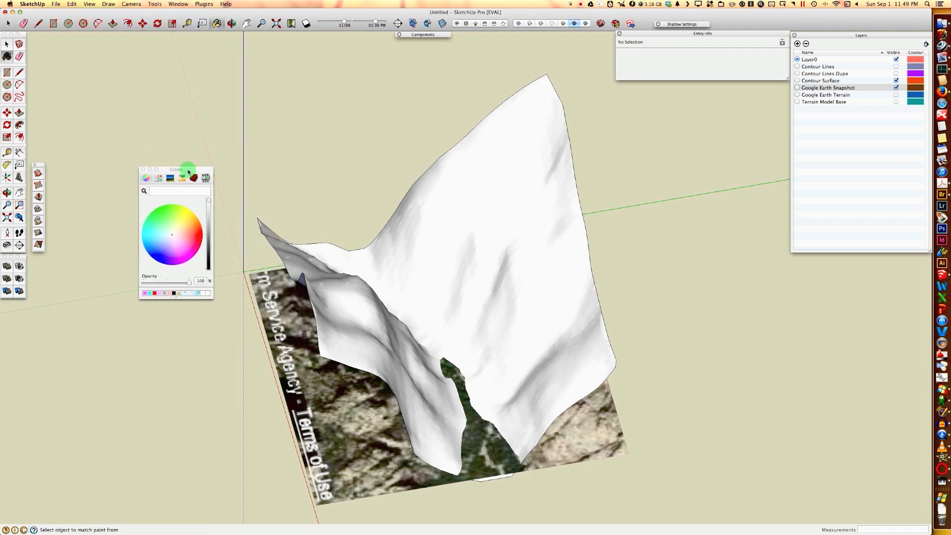
pyautogui.click(144, 191)
pyautogui.click(146, 195)
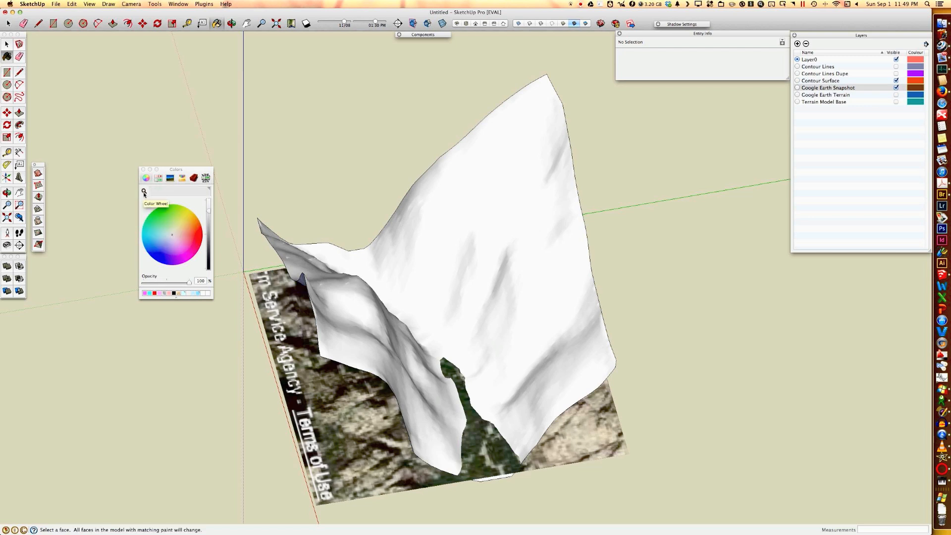
pyautogui.press('super')
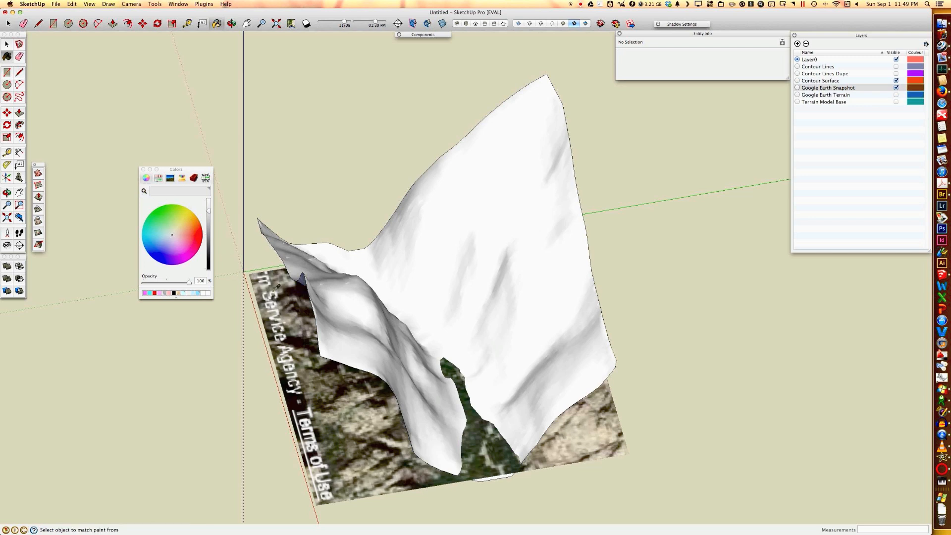
pyautogui.click(296, 307)
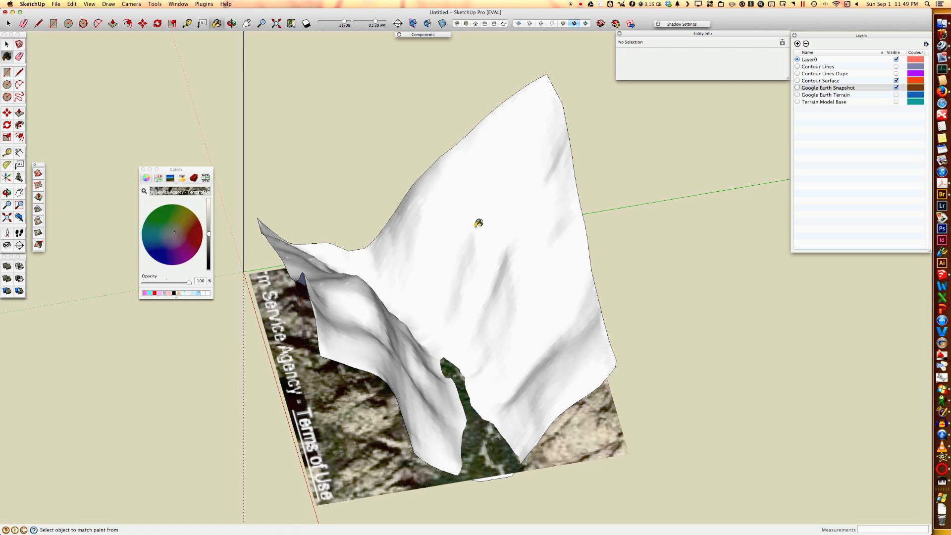
# Open the contour surface group and paint its upper face with the sampled Google Earth texture
pyautogui.press('space')
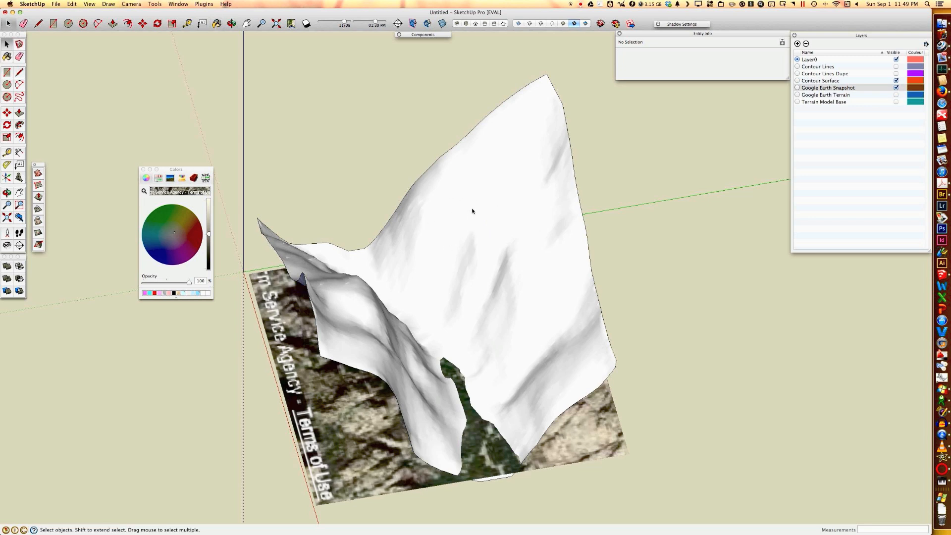
pyautogui.doubleClick(469, 216)
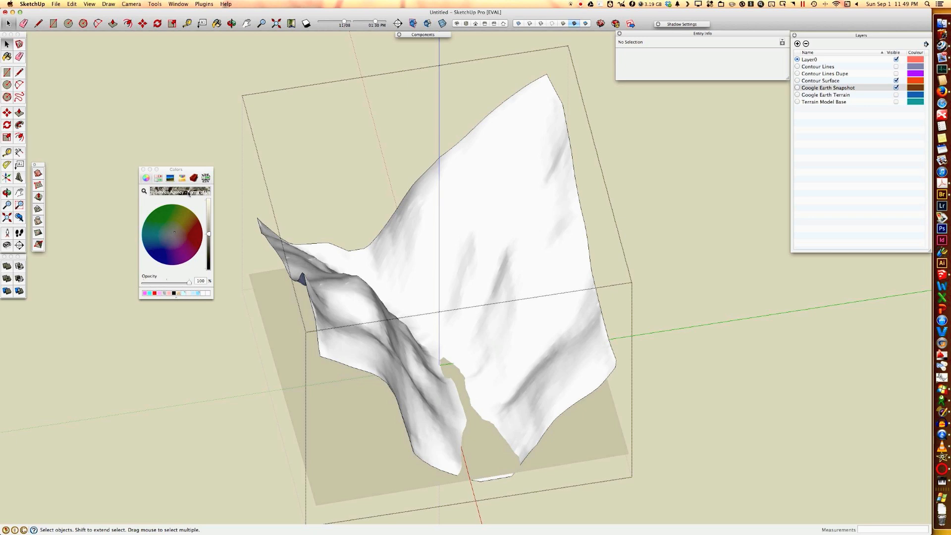
pyautogui.click(188, 193)
pyautogui.click(459, 218)
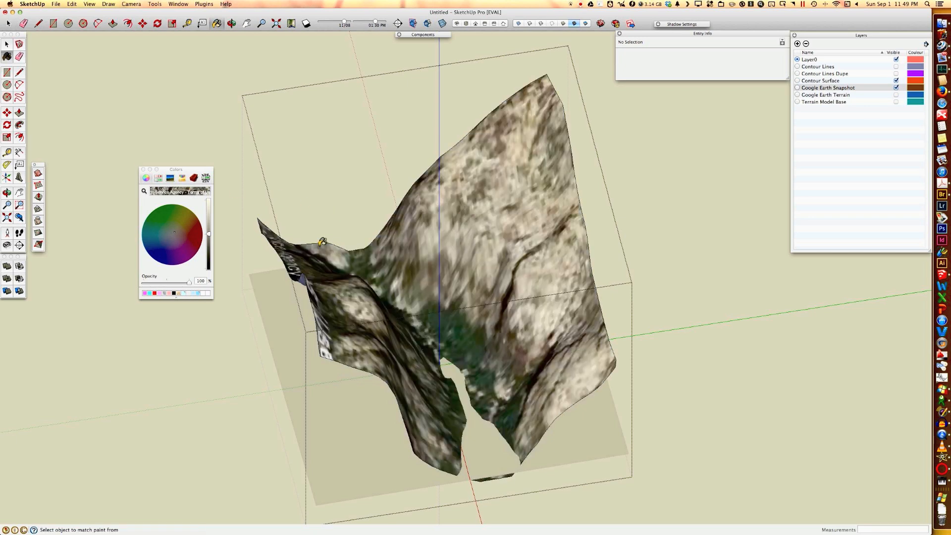
# Paint the underside of the contour surface with Translucent_Glass_Gray from the Translucent materials and move the Colors window clear of the model
pyautogui.moveTo(573, 326)
pyautogui.mouseDown(button='middle')
pyautogui.moveTo(523, 234)
pyautogui.moveTo(414, 89)
pyautogui.moveTo(312, 74)
pyautogui.moveTo(230, 76)
pyautogui.moveTo(199, 105)
pyautogui.mouseUp(button='middle')
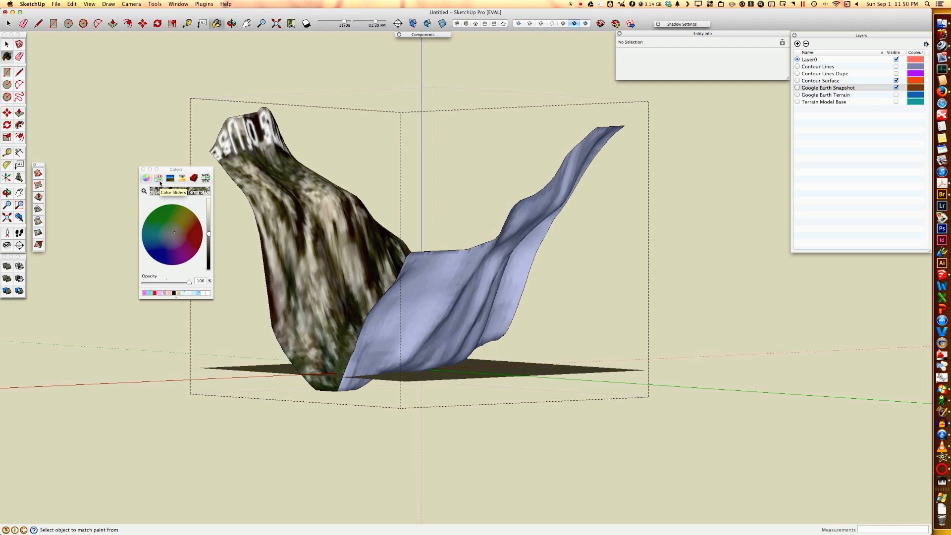
pyautogui.click(180, 178)
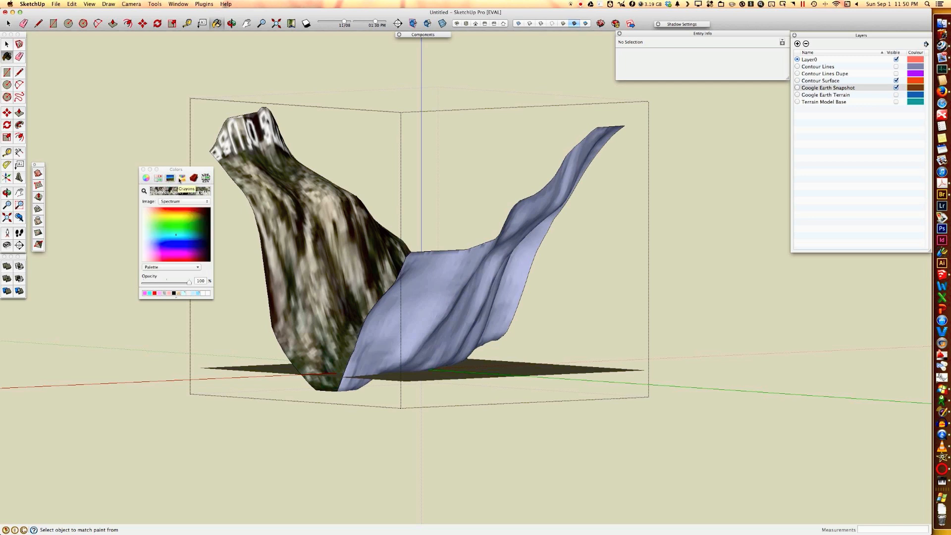
pyautogui.click(146, 178)
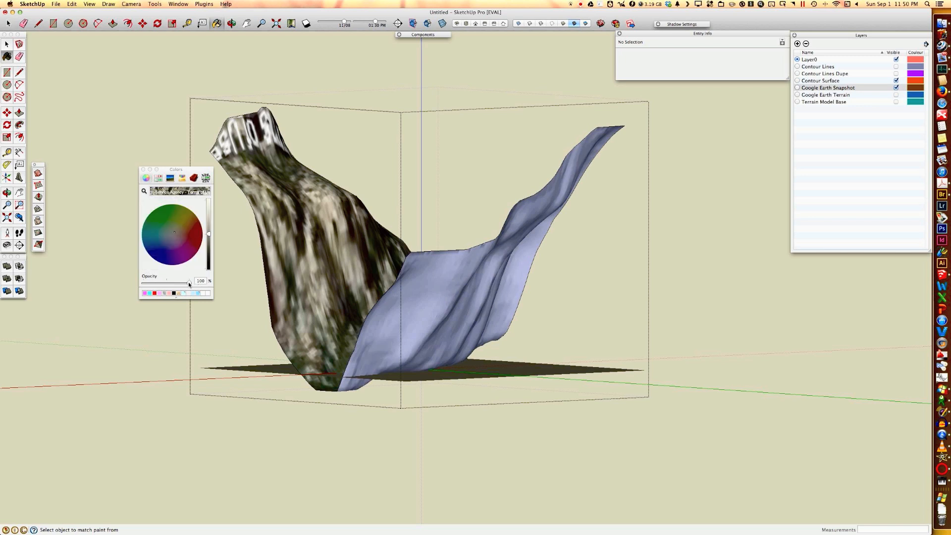
pyautogui.click(194, 179)
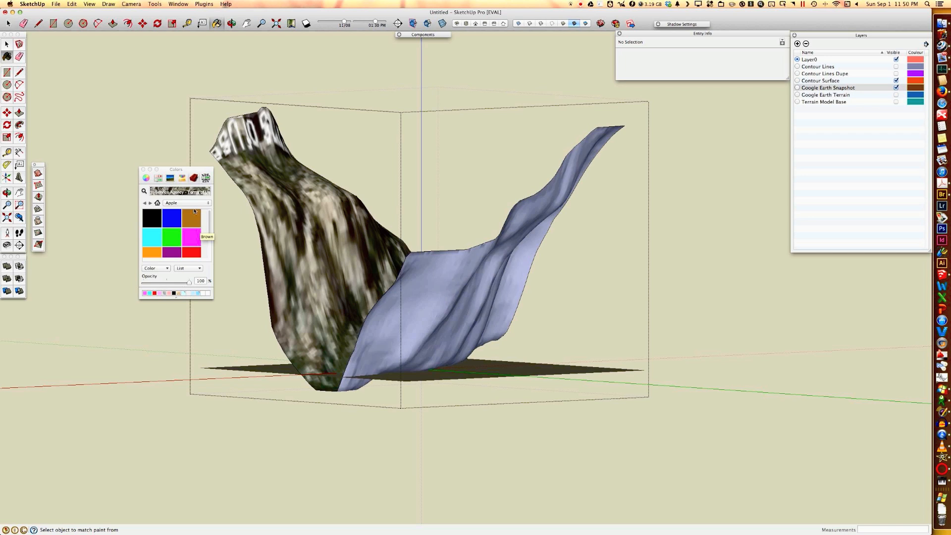
pyautogui.click(195, 203)
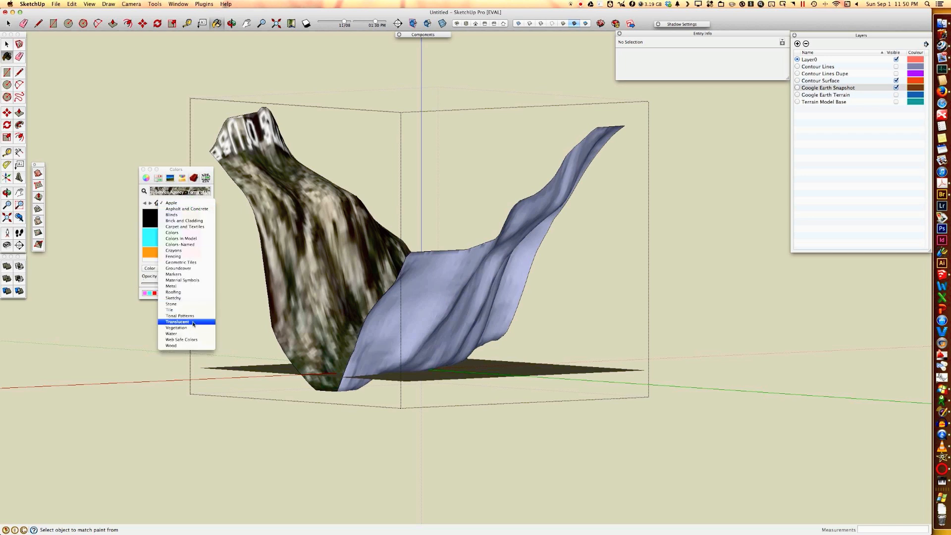
pyautogui.click(192, 322)
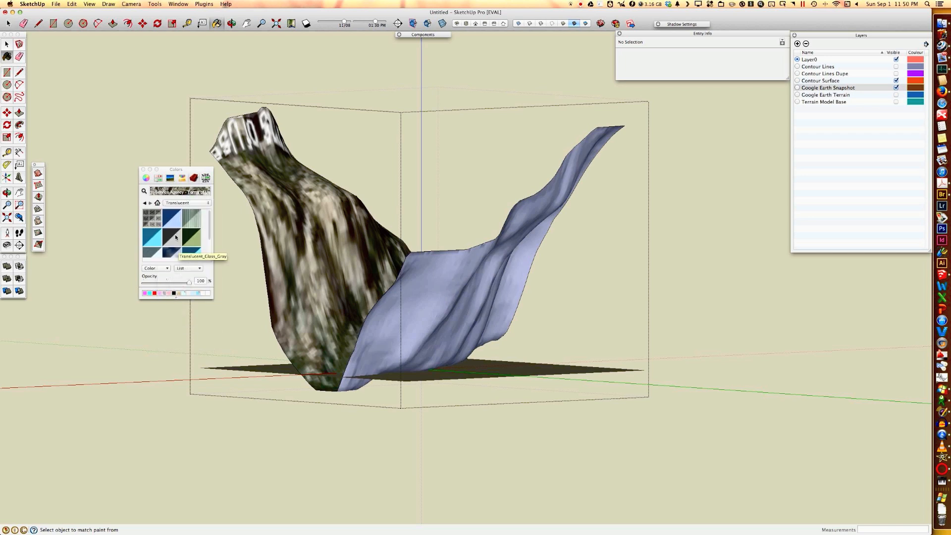
pyautogui.click(175, 236)
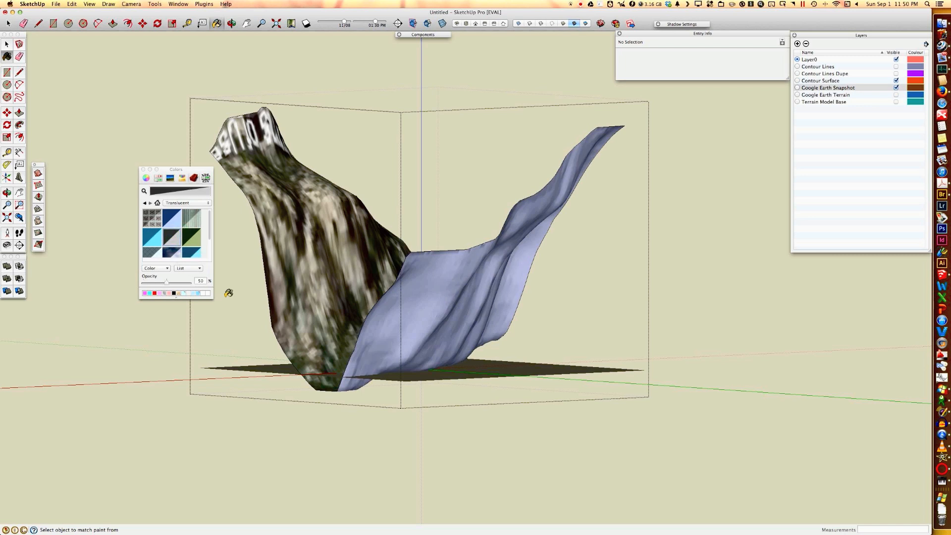
pyautogui.click(434, 282)
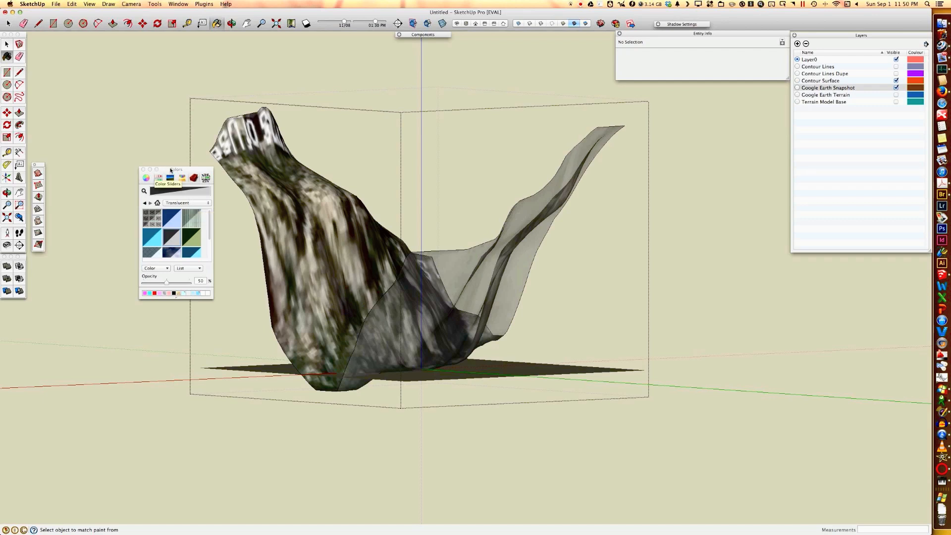
pyautogui.moveTo(173, 171); pyautogui.dragTo(101, 109)
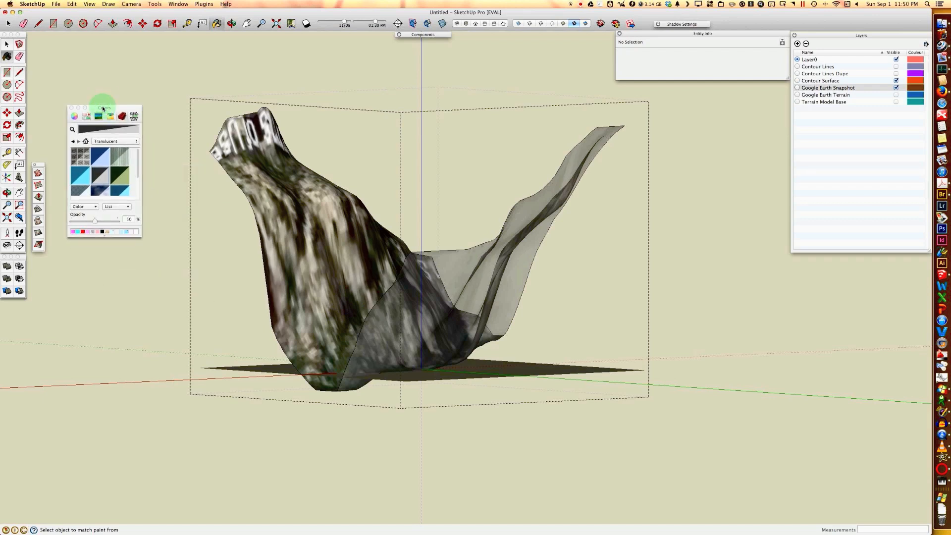
# Close the Colors window and exit the contour surface group to return to the whole model
pyautogui.click(72, 107)
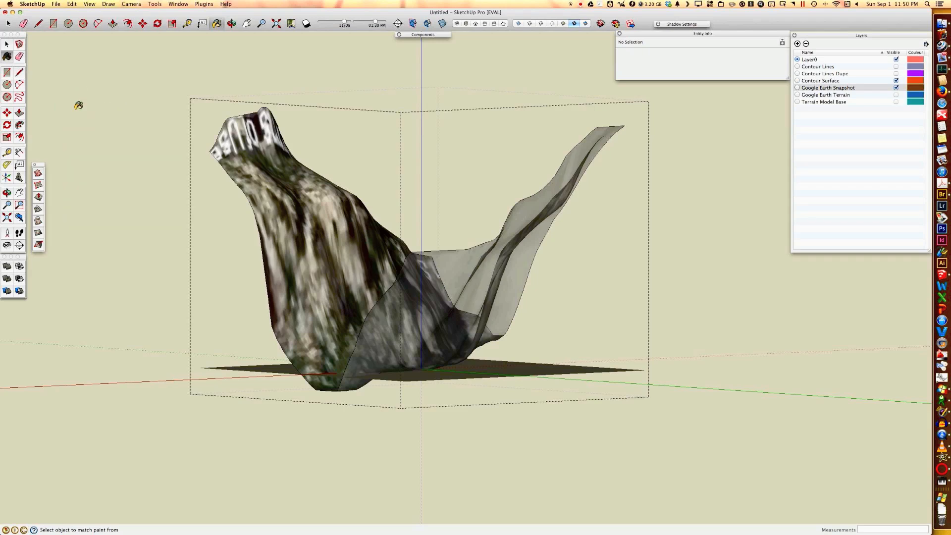
pyautogui.press('space')
pyautogui.moveTo(398, 130)
pyautogui.mouseDown(button='middle')
pyautogui.moveTo(579, 268)
pyautogui.moveTo(649, 295)
pyautogui.mouseUp(button='middle')
pyautogui.click(689, 246)
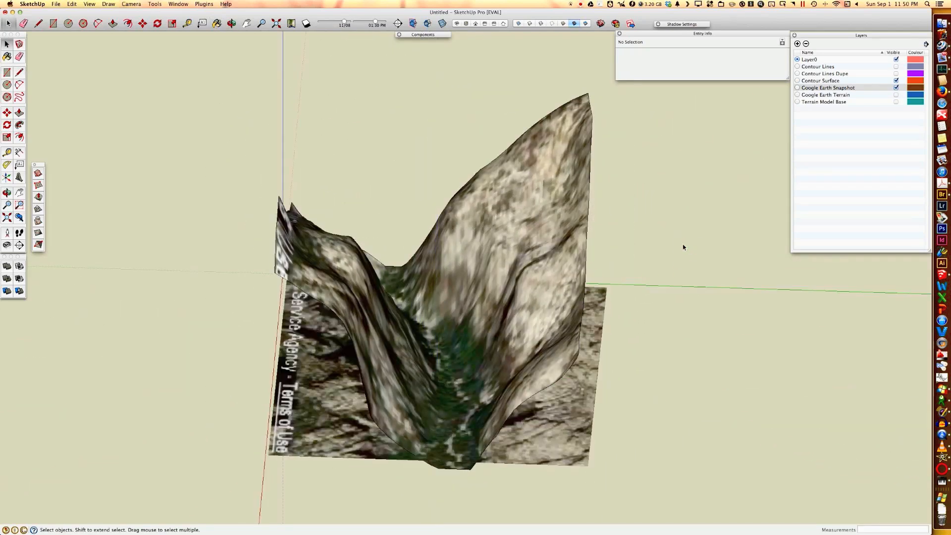
# Hide the Google Earth Snapshot layer and view the textured contour surface on its own
pyautogui.click(896, 88)
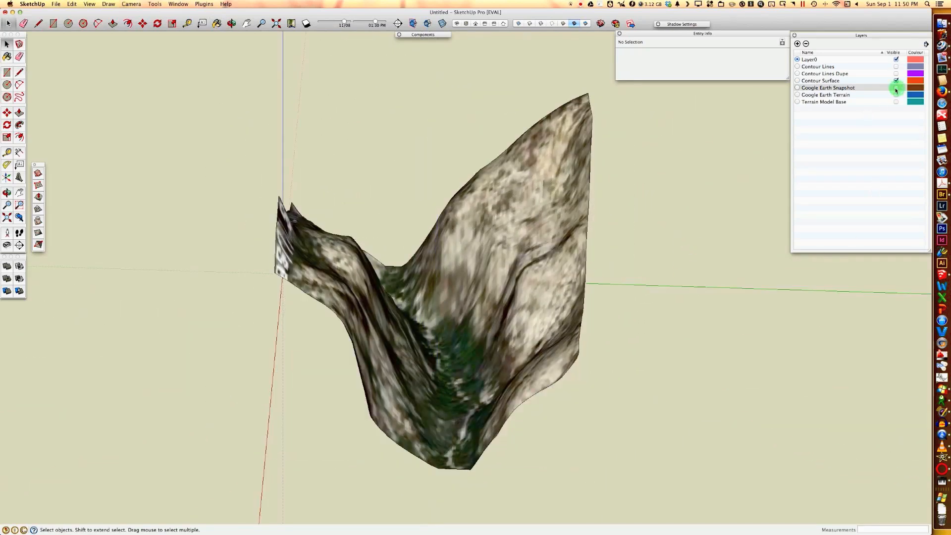
pyautogui.moveTo(669, 319); pyautogui.dragTo(617, 308, button='middle')
pyautogui.moveTo(617, 308); pyautogui.dragTo(722, 444)
pyautogui.press('space')
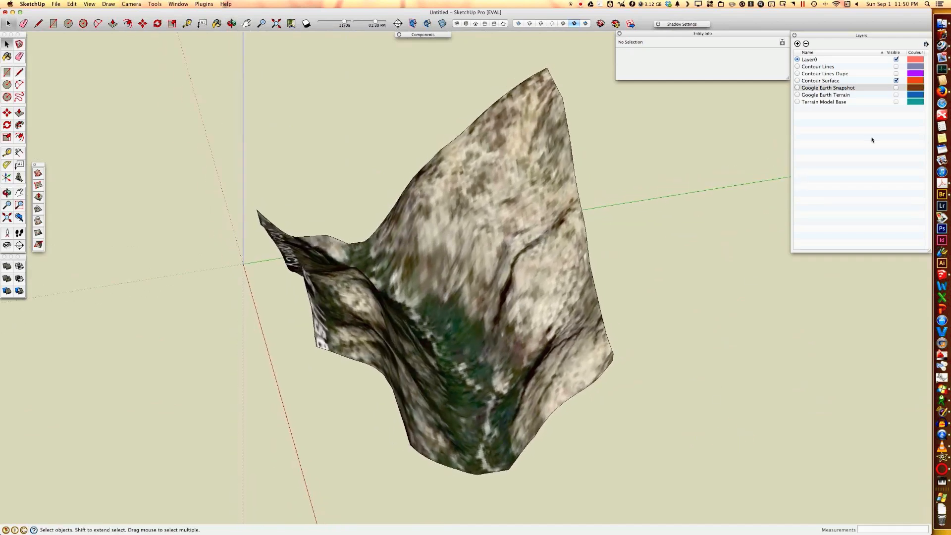
# Show the Contour Lines layer over the textured surface and view the overlaid contours from several angles
pyautogui.click(896, 67)
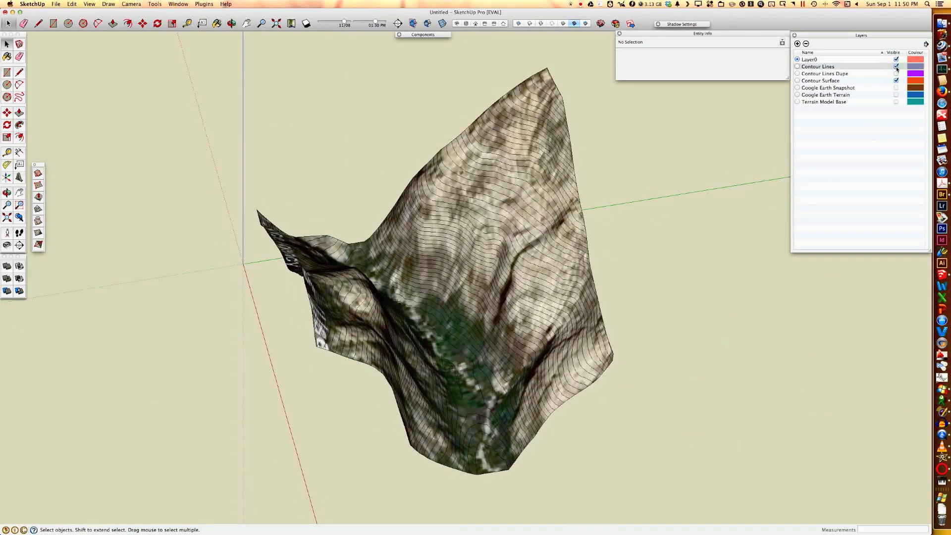
pyautogui.press('o')
pyautogui.moveTo(675, 364); pyautogui.dragTo(542, 317)
pyautogui.press('space')
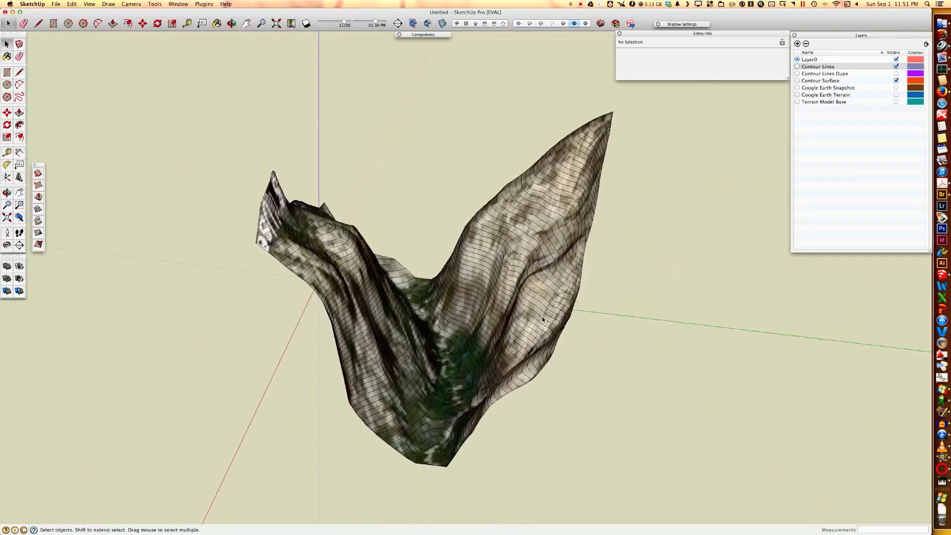
pyautogui.press('o')
pyautogui.moveTo(605, 340); pyautogui.dragTo(573, 365)
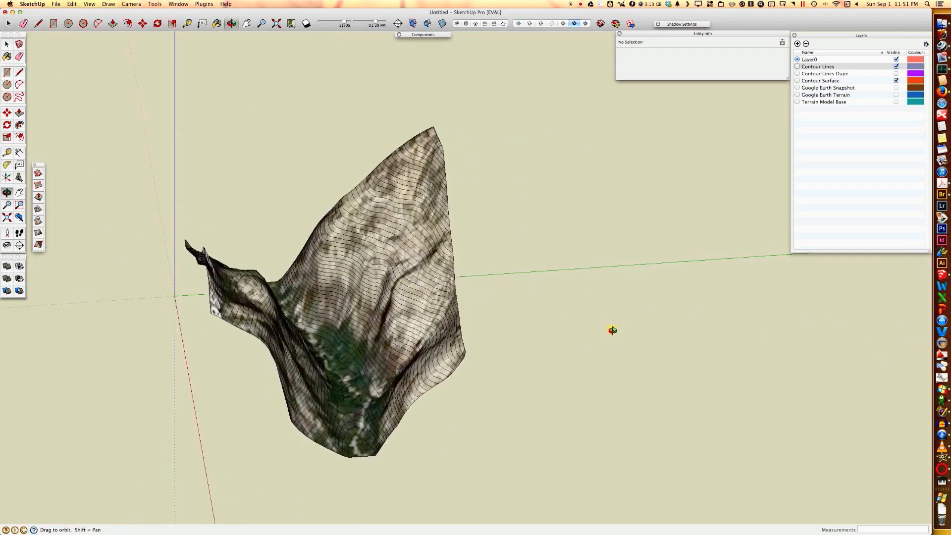
# Hide the Contour Surface layer to isolate the contour lines, viewed from above the canyon
pyautogui.keyDown('shift'); pyautogui.moveTo(309, 445); pyautogui.dragTo(397, 378, button='middle'); pyautogui.keyUp('shift')
pyautogui.moveTo(397, 378); pyautogui.dragTo(411, 456)
pyautogui.press('space')
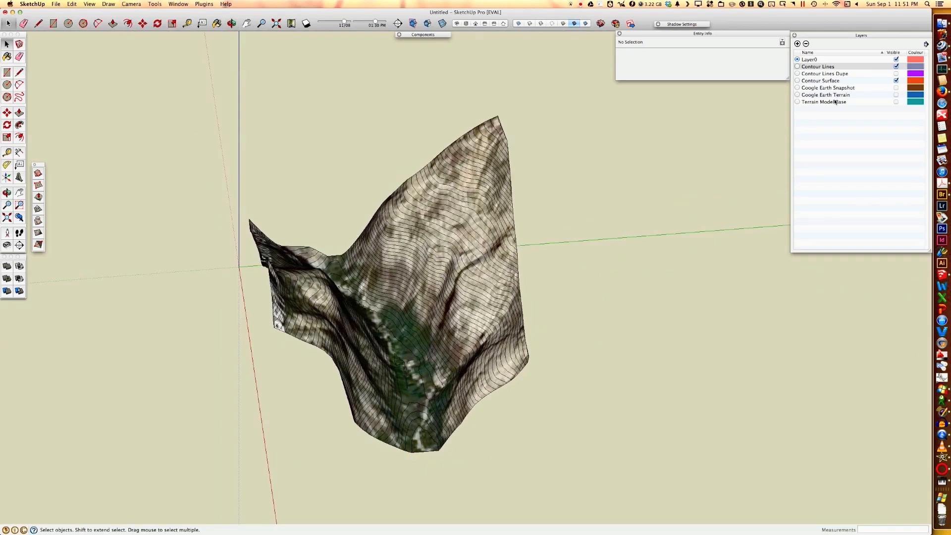
pyautogui.click(896, 81)
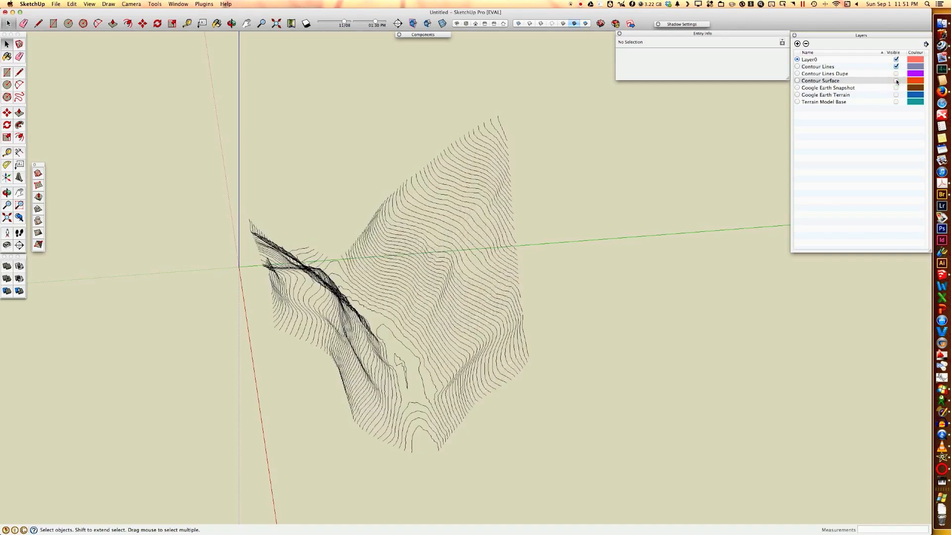